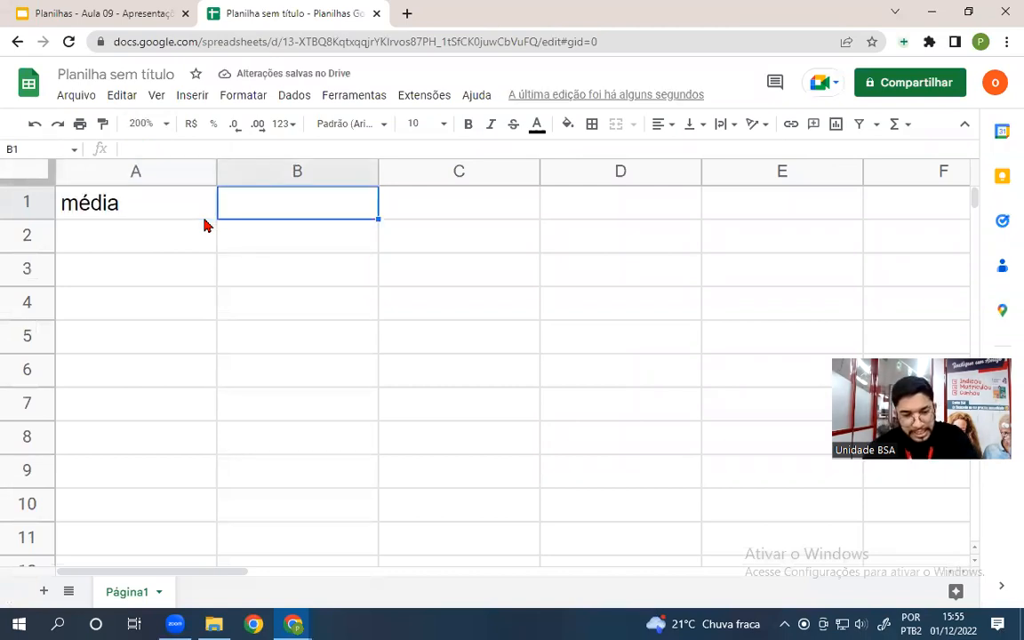
- Enter the column headers "frequencia" in B1 and "situação" in C1
text(frequencia)
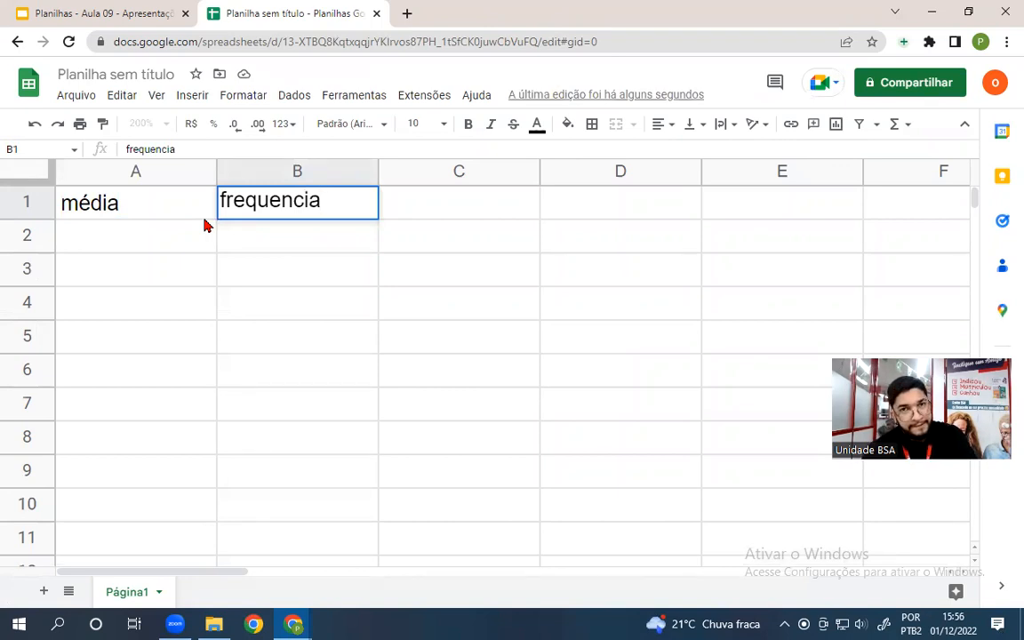
key(Tab)
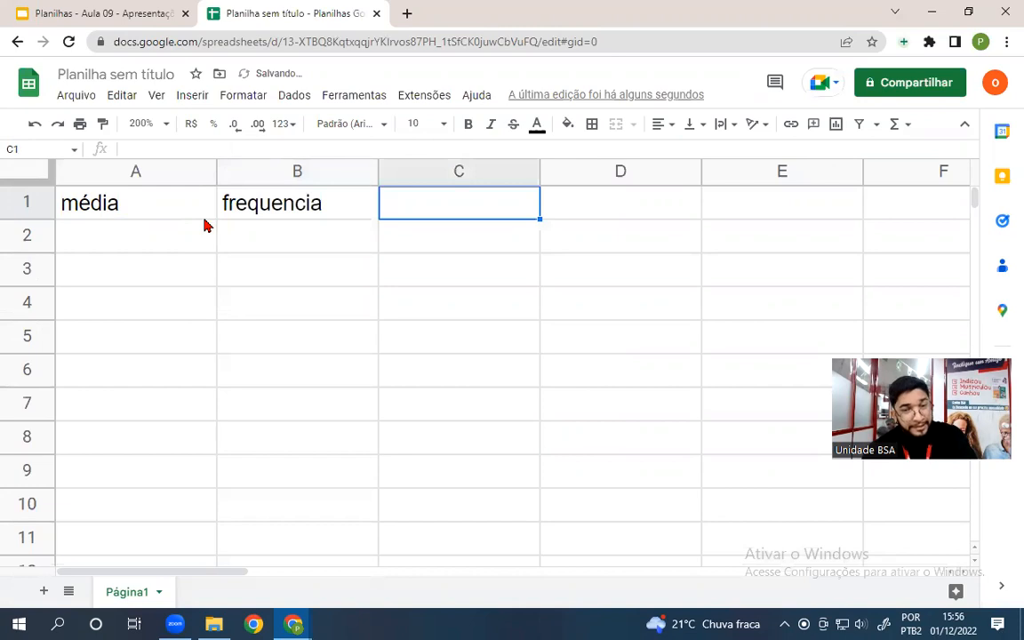
text(situação)
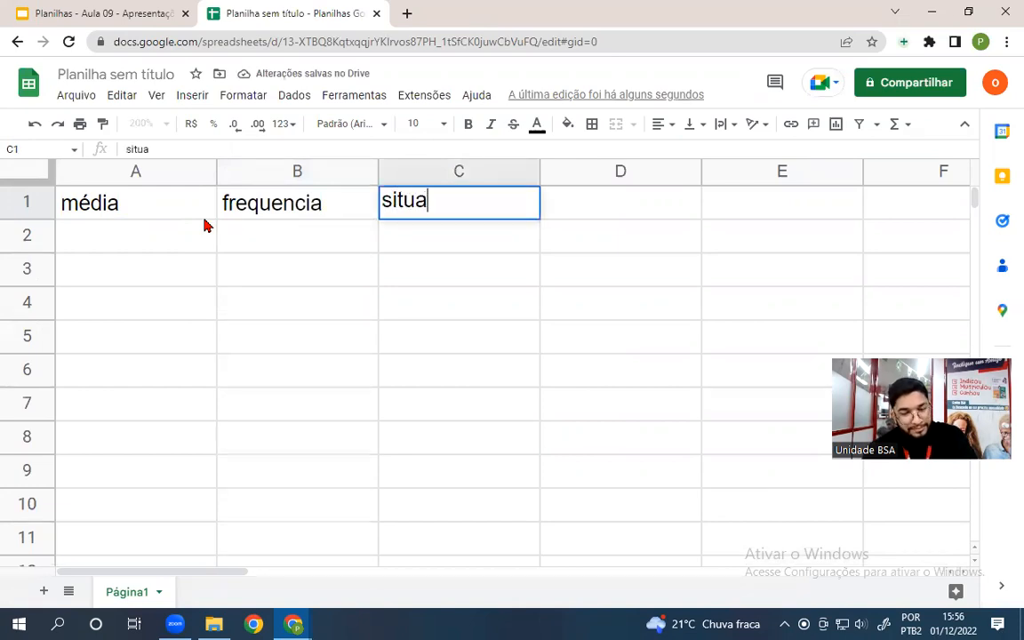
key(Return)
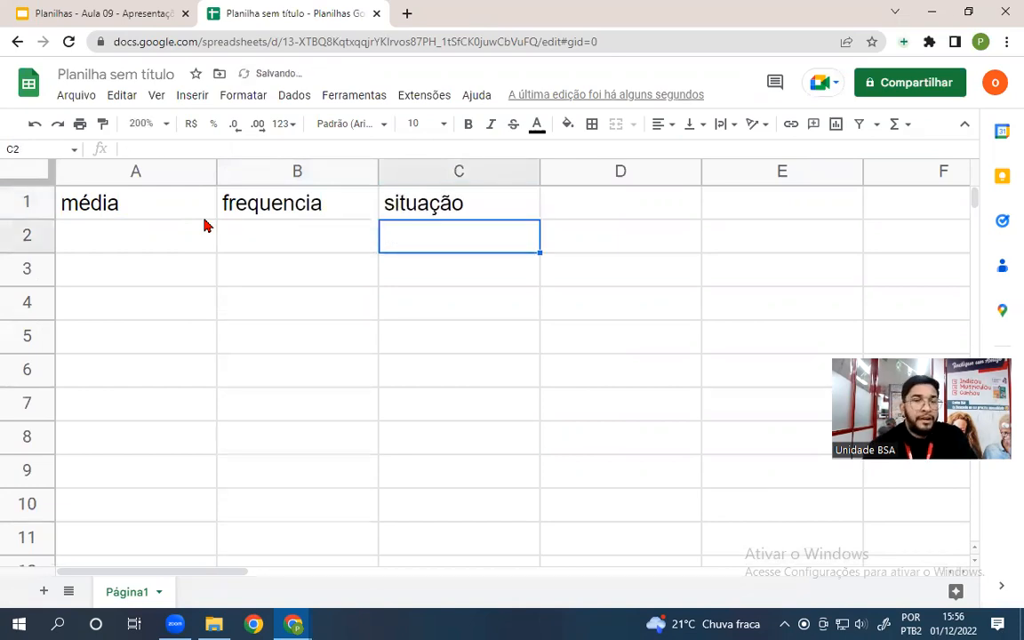
- Fill the first data row with an average of 7 in A2 and a frequency of 80% in B2
key(Left)
key(Left)
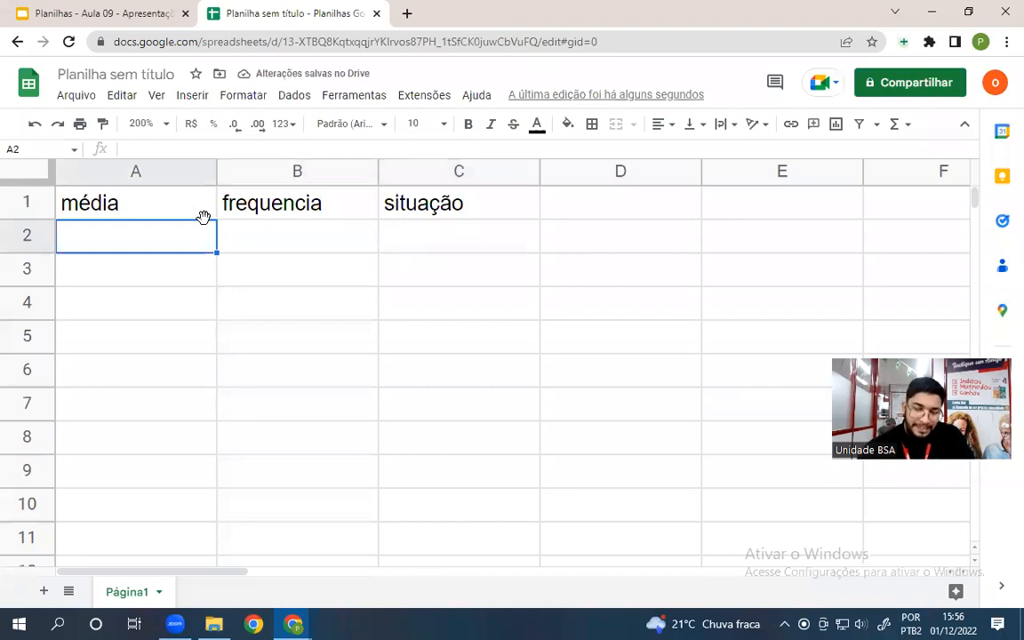
text(7)
key(Tab)
text(8)
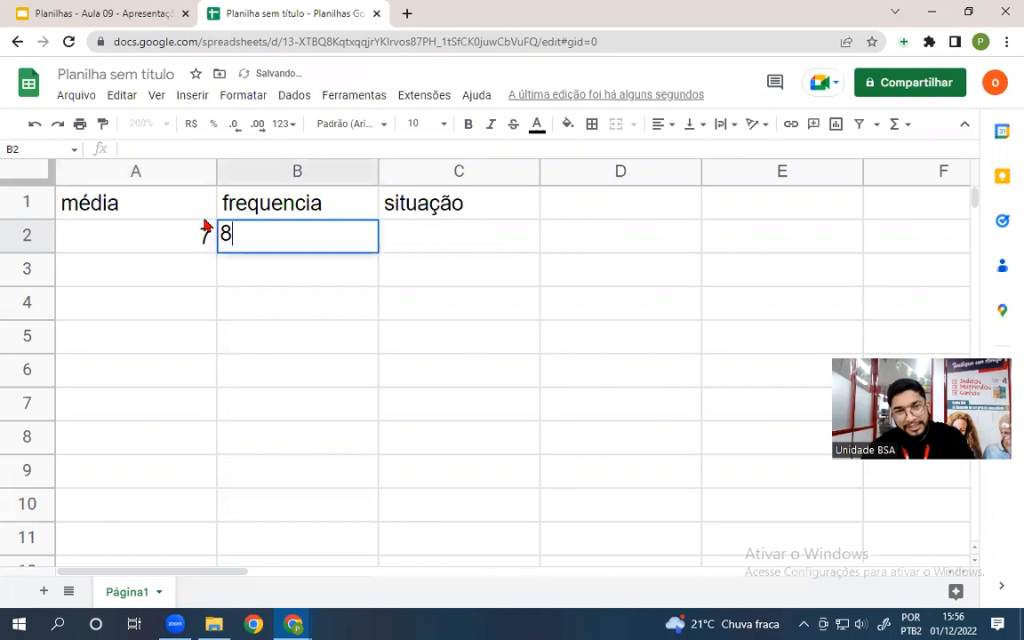
text(0%)
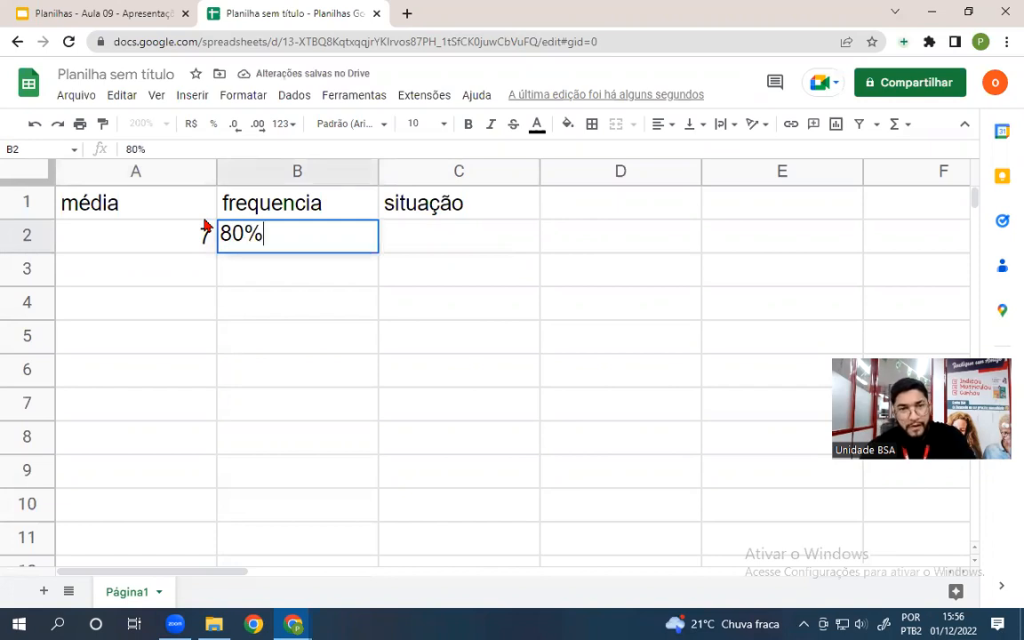
key(Return)
- Enter average 5 with frequency 90% in row 3, and average 10 with frequency 50% in row 4
text(5)
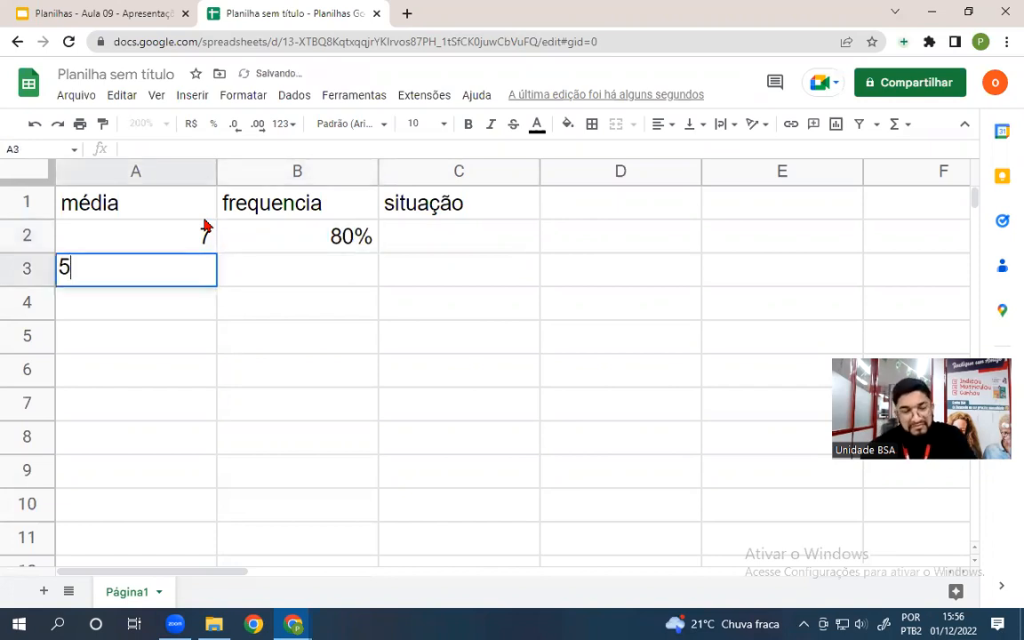
key(Tab)
text(90%)
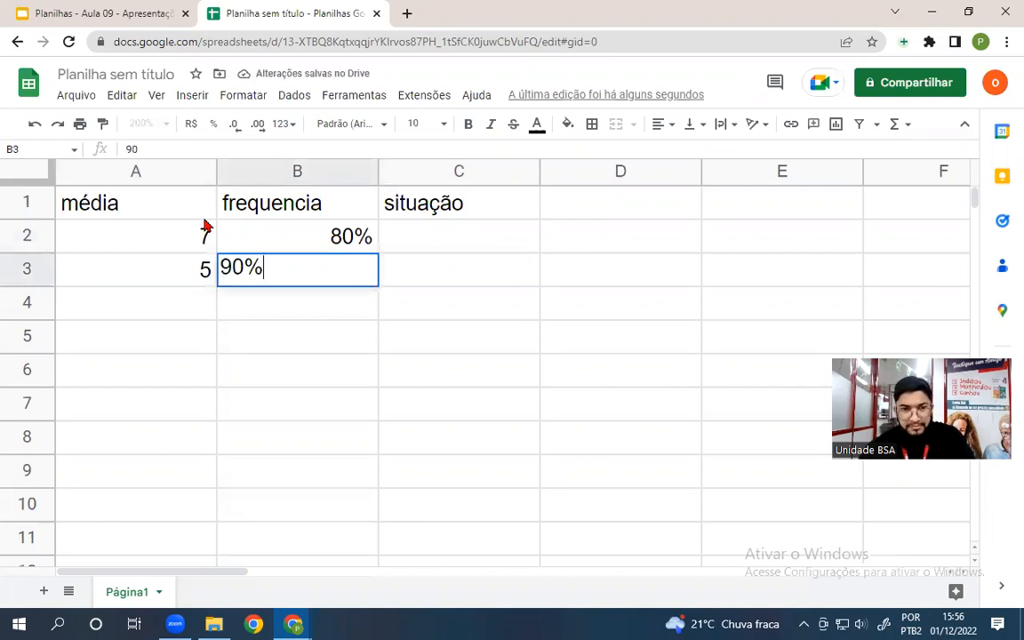
key(Return)
text(10)
key(Tab)
text(50%)
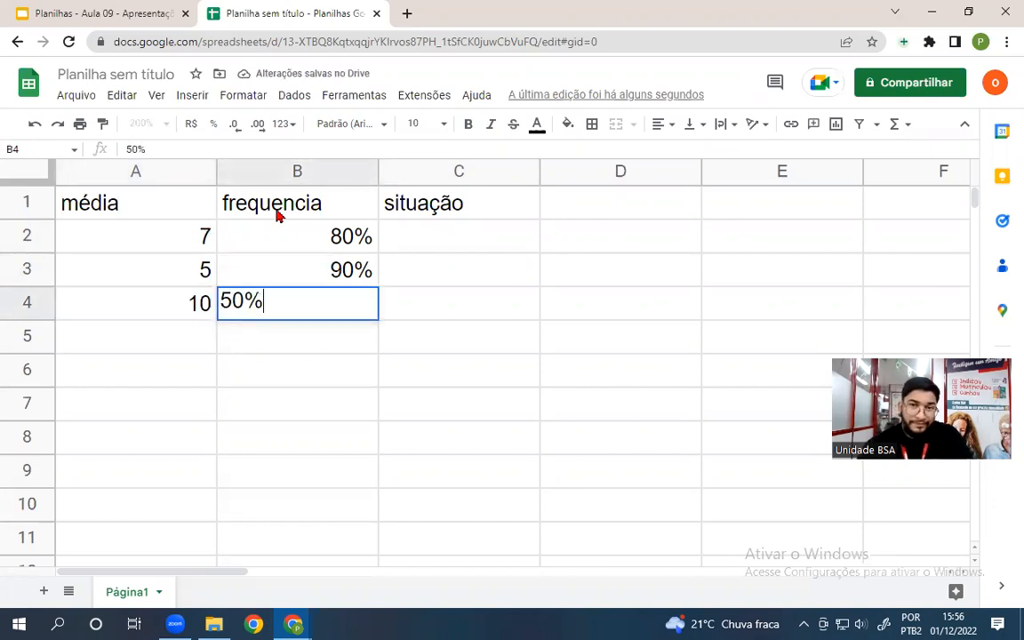
key(Return)
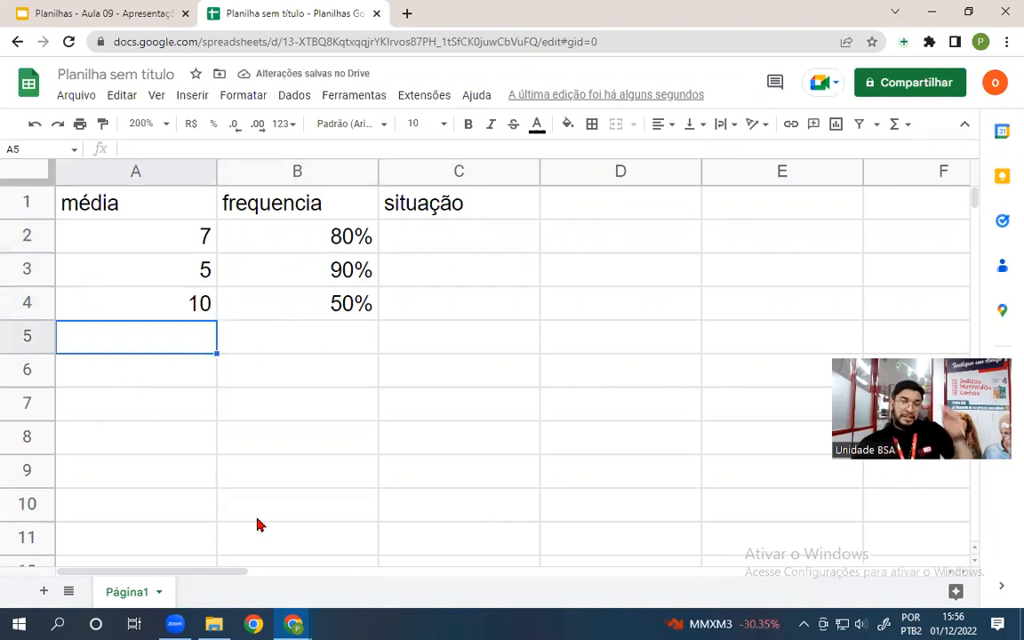
- Bring up the separate "Aula 09 - Scratch" presentation window and close it
mouse_move(293, 622)
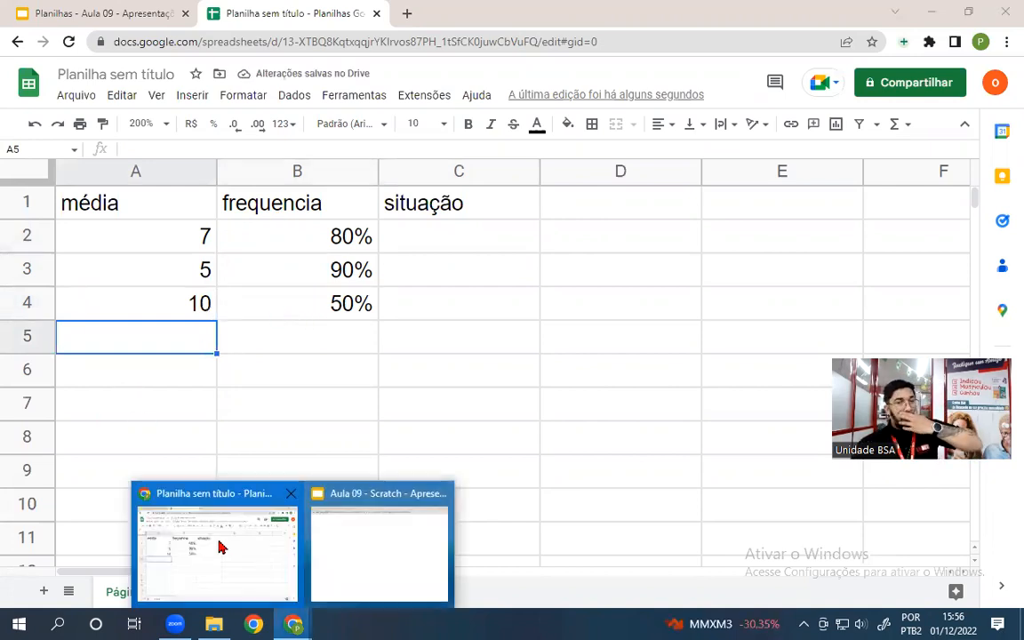
click(388, 544)
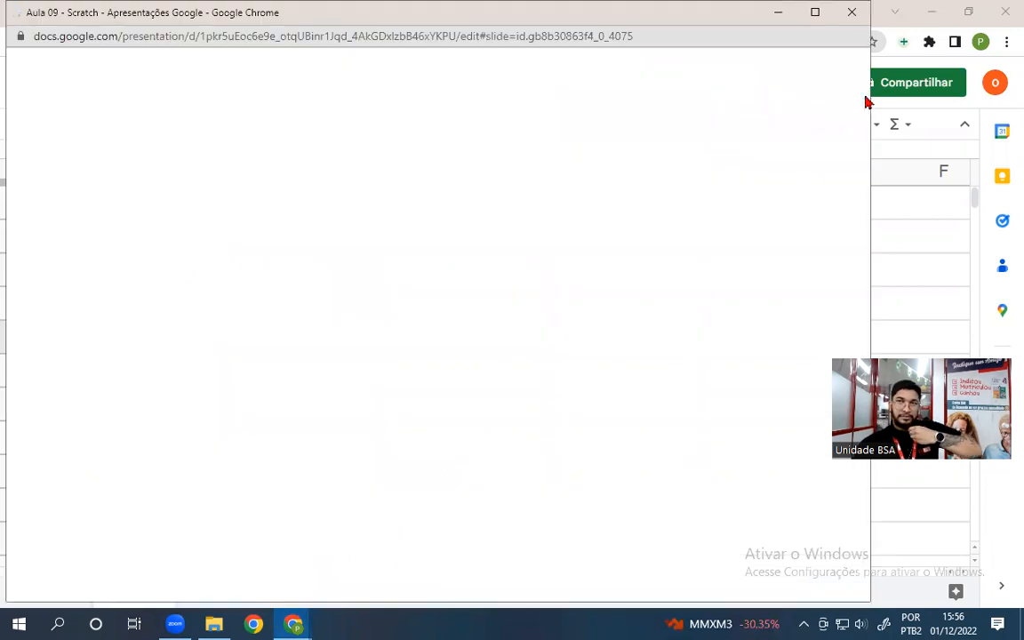
click(855, 14)
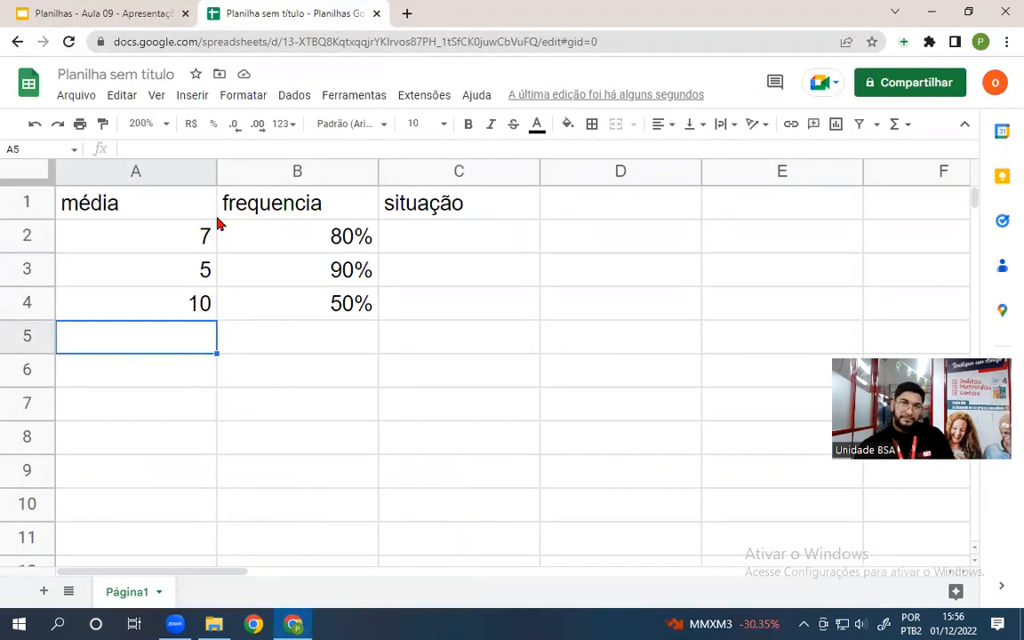
- Review the Função "E" slide in the "Planilhas - Aula 09" presentation and return to the untitled spreadsheet
click(119, 13)
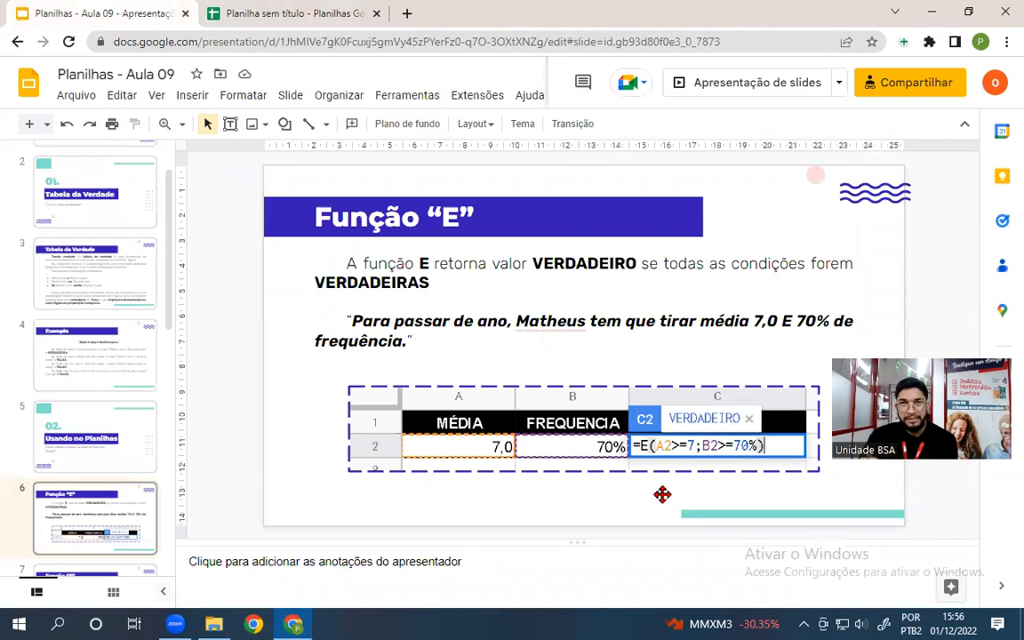
click(301, 623)
click(273, 555)
click(330, 19)
- Replace the header in C1 with "aprovado"
click(414, 217)
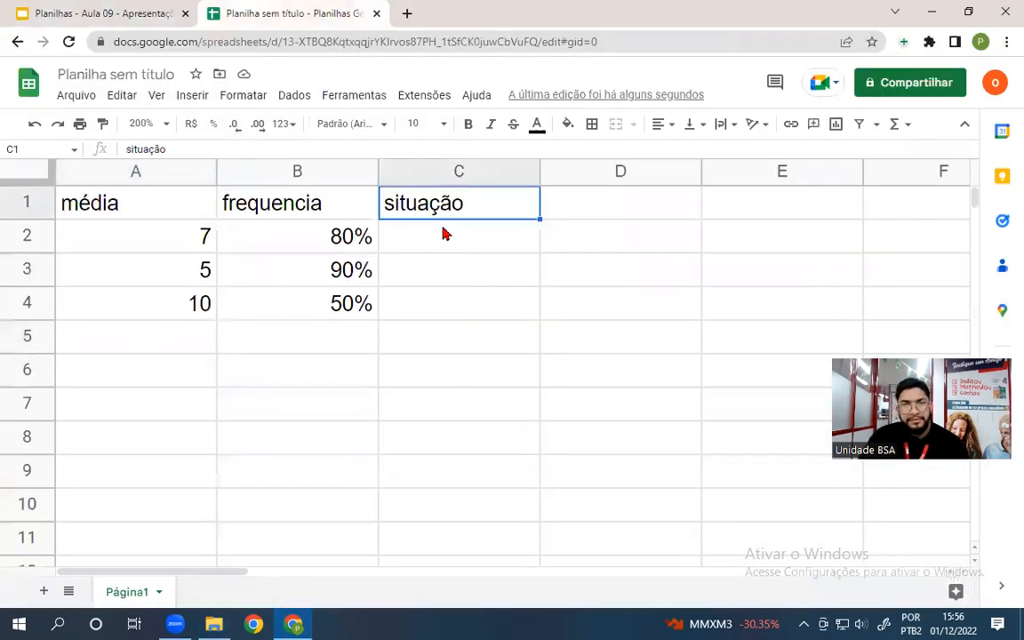
text(apr)
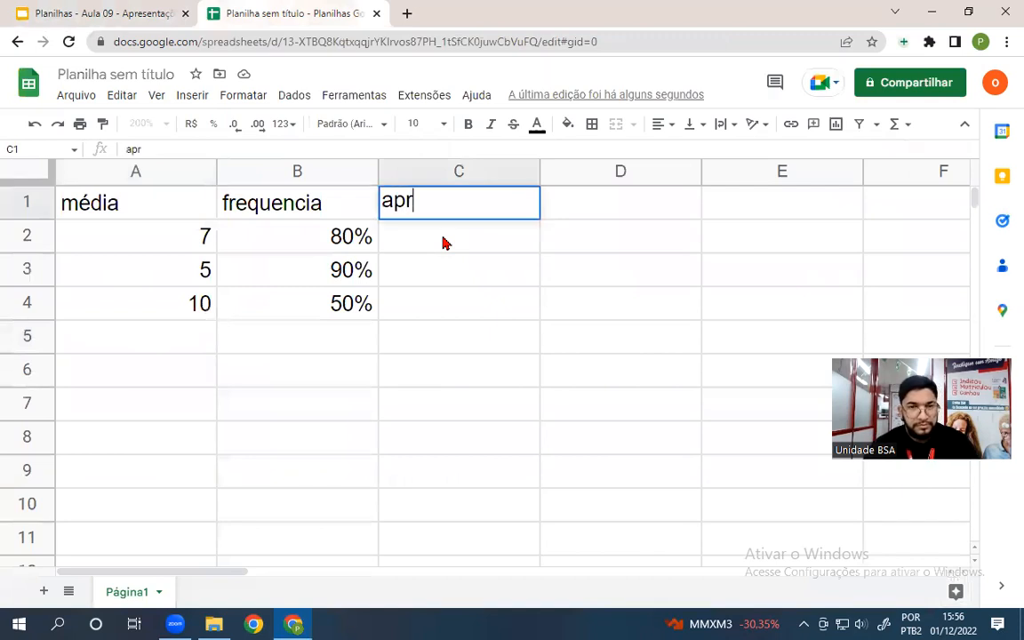
text(ovado)
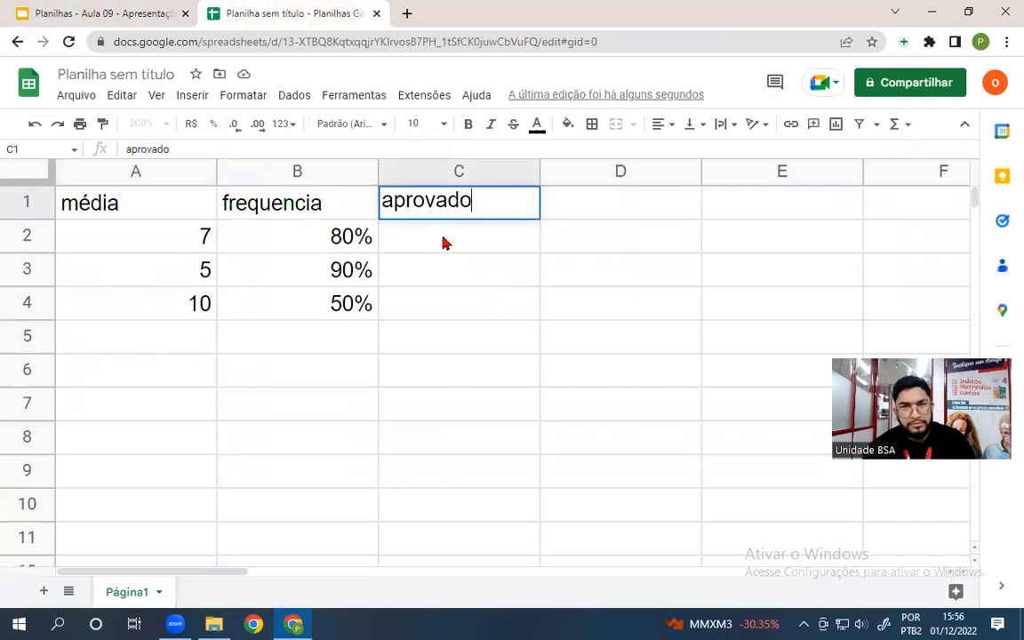
key(Return)
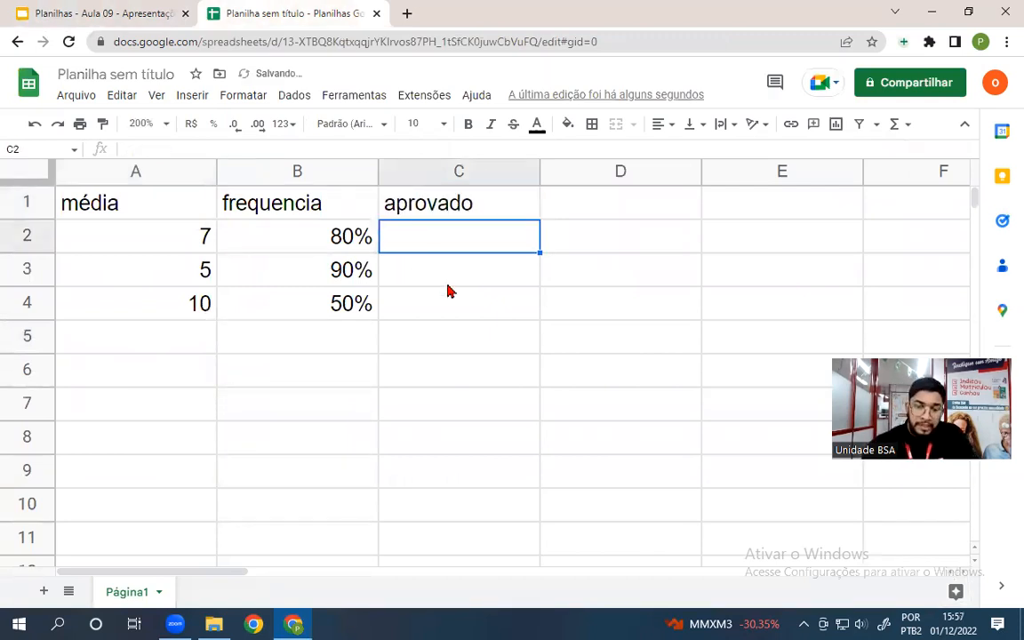
- Start an E function in C2 with the first condition A2>=7
text(=)
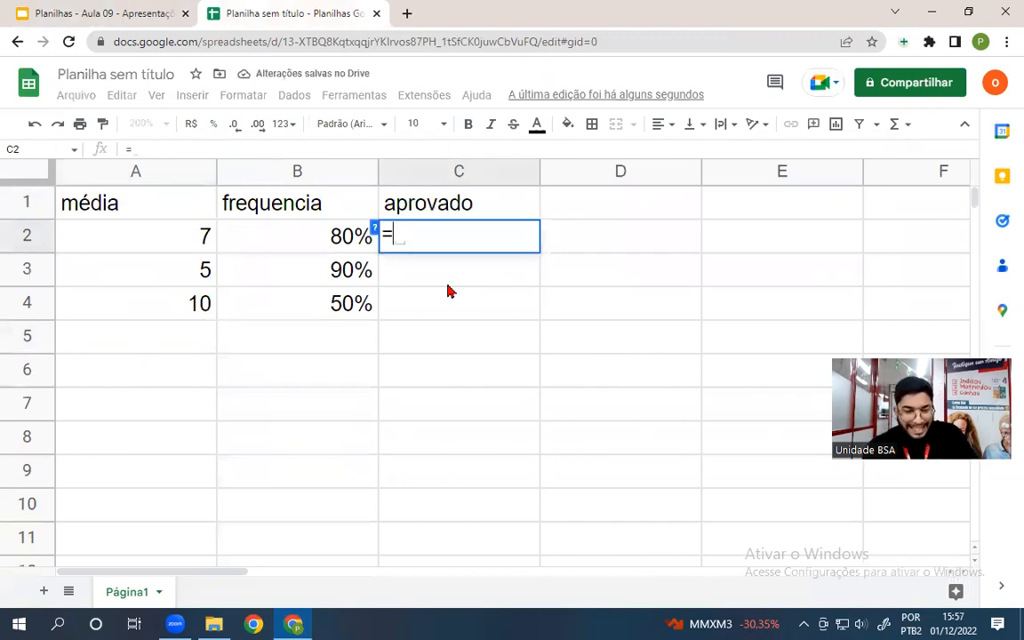
text(E)
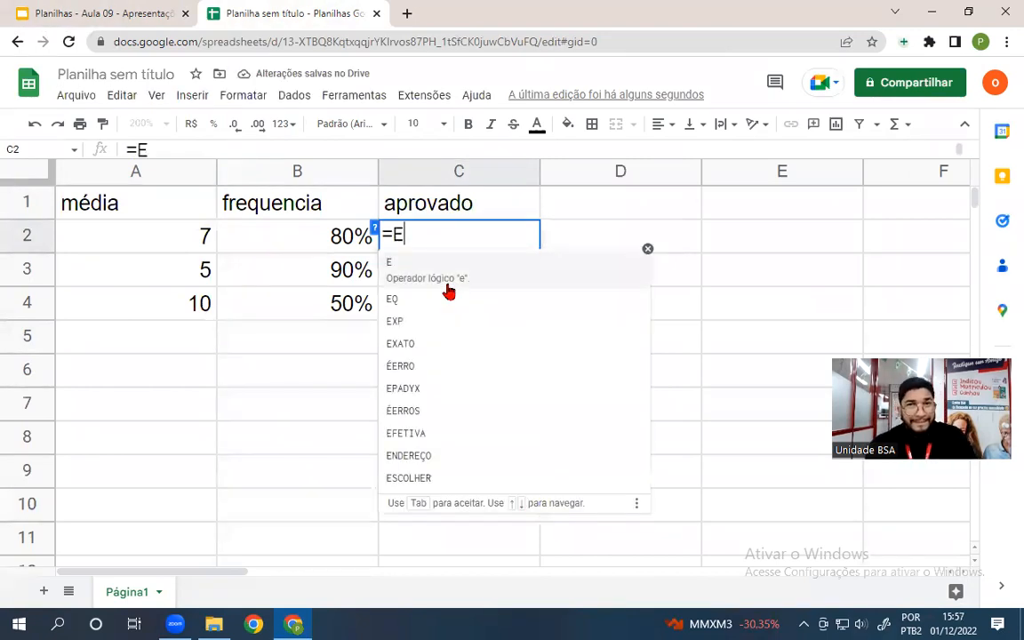
text(()
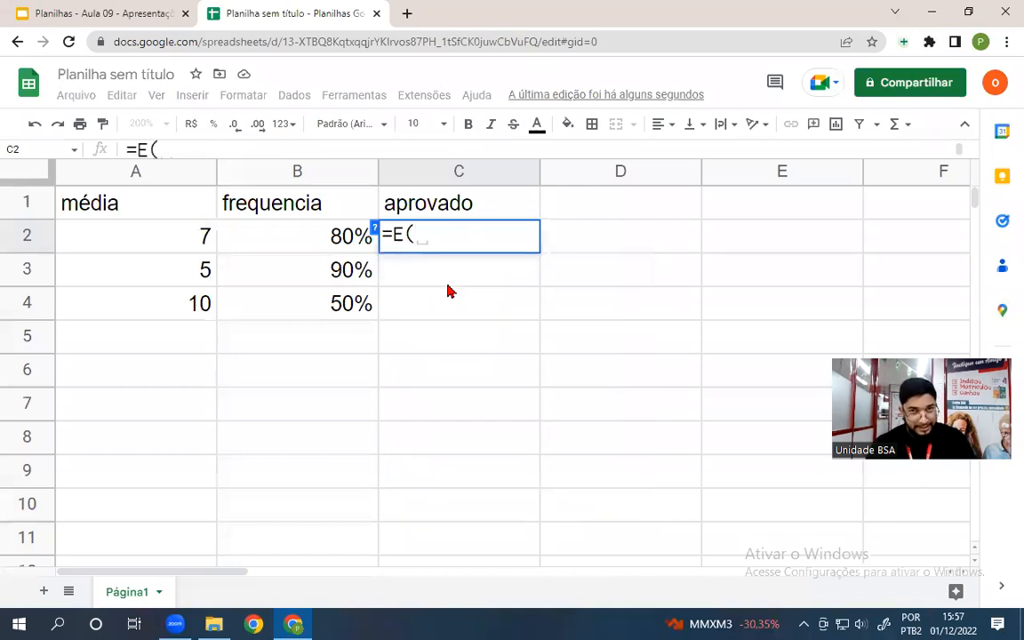
click(192, 240)
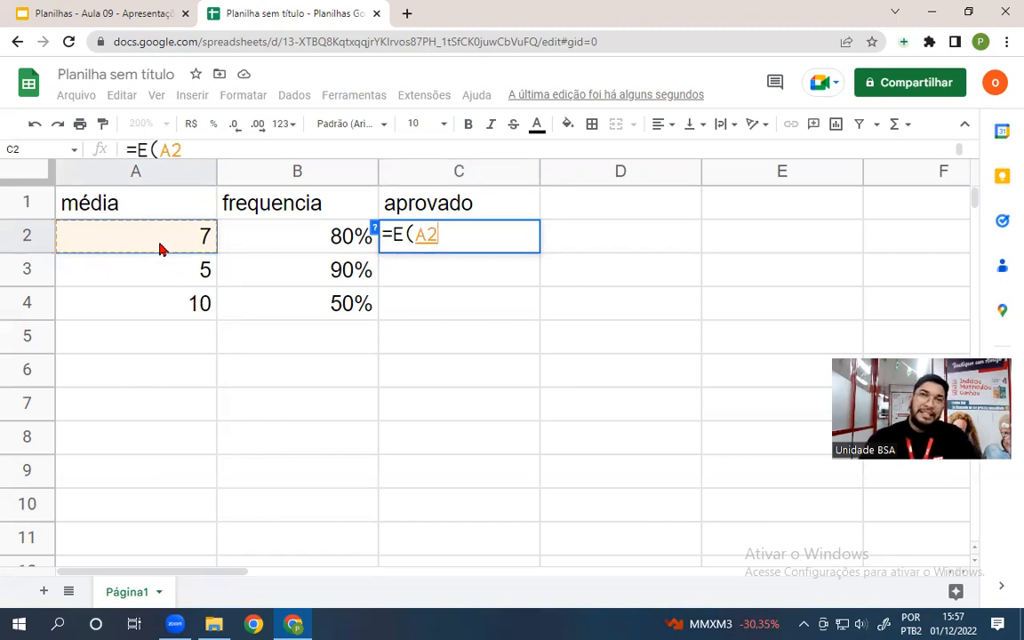
text(>)
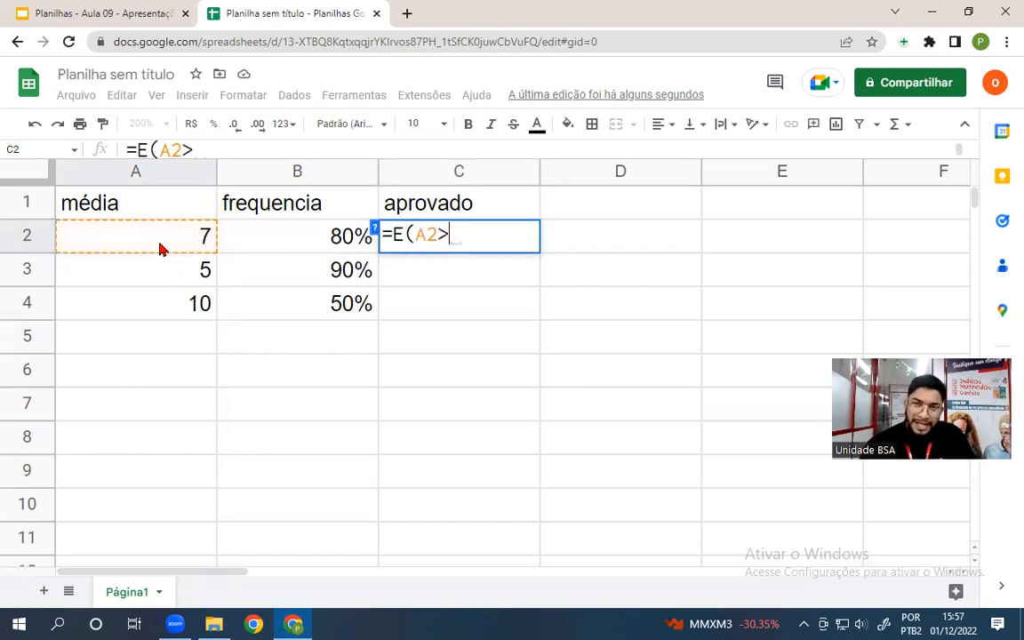
text(7)
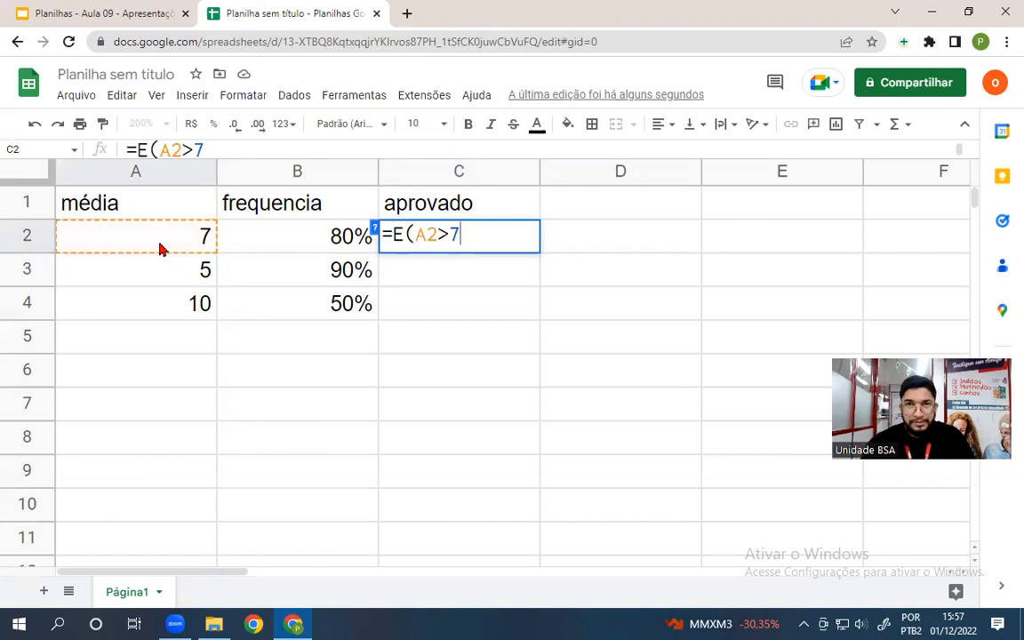
text(=)
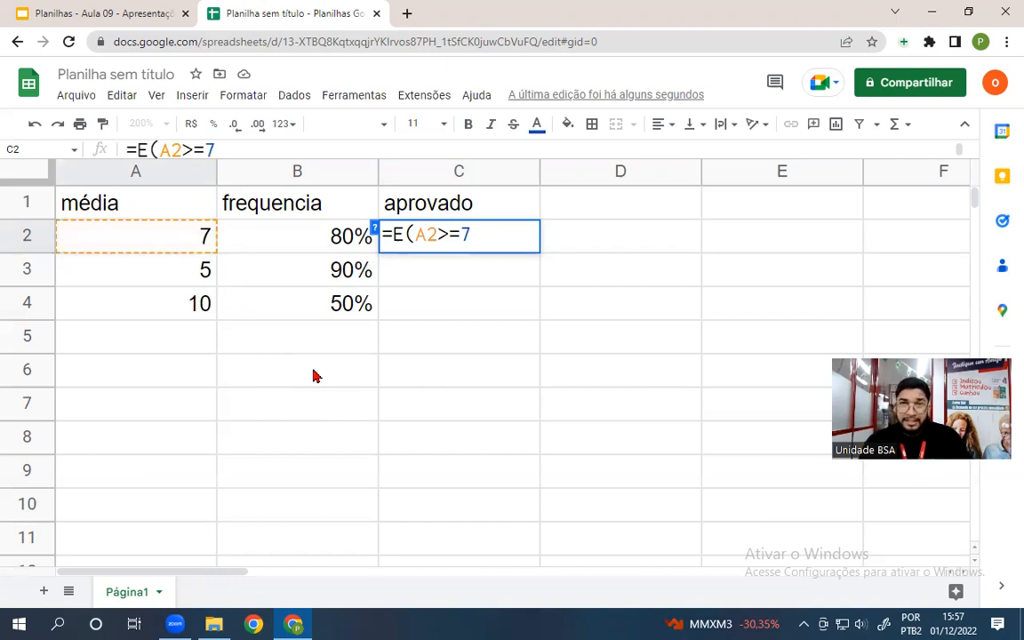
- Add the second condition B2>=70% to complete the C2 formula as =E(A2>=7;B2>=70%)
text(;)
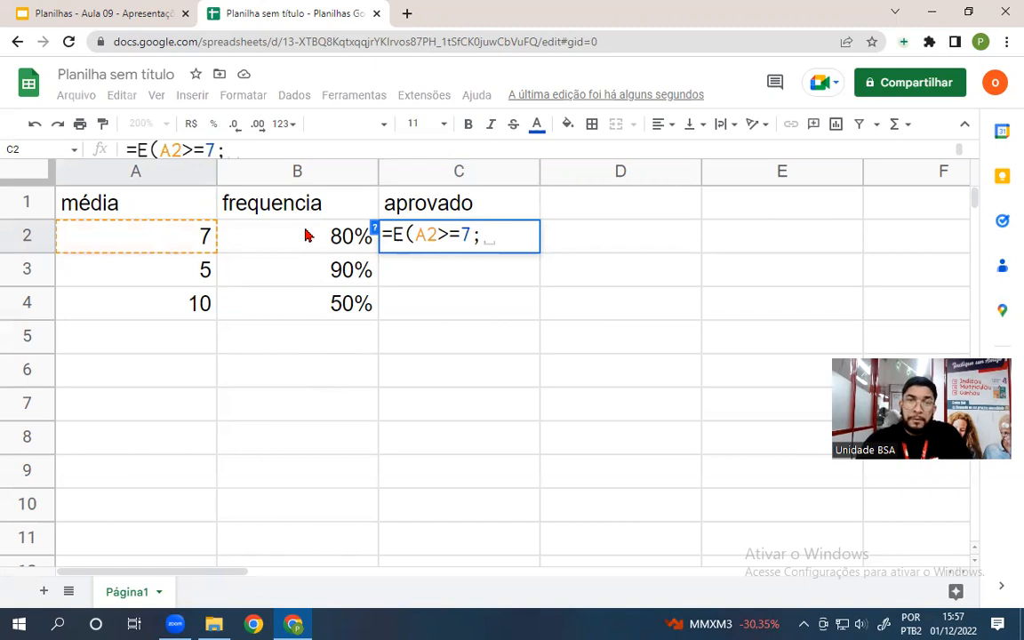
click(303, 232)
text(>=)
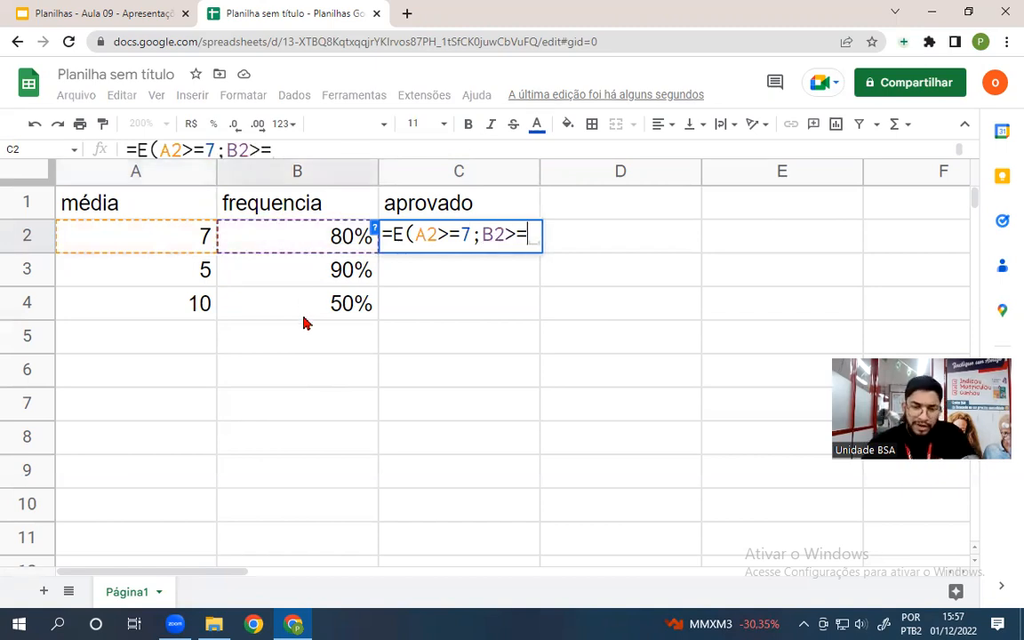
text(70)
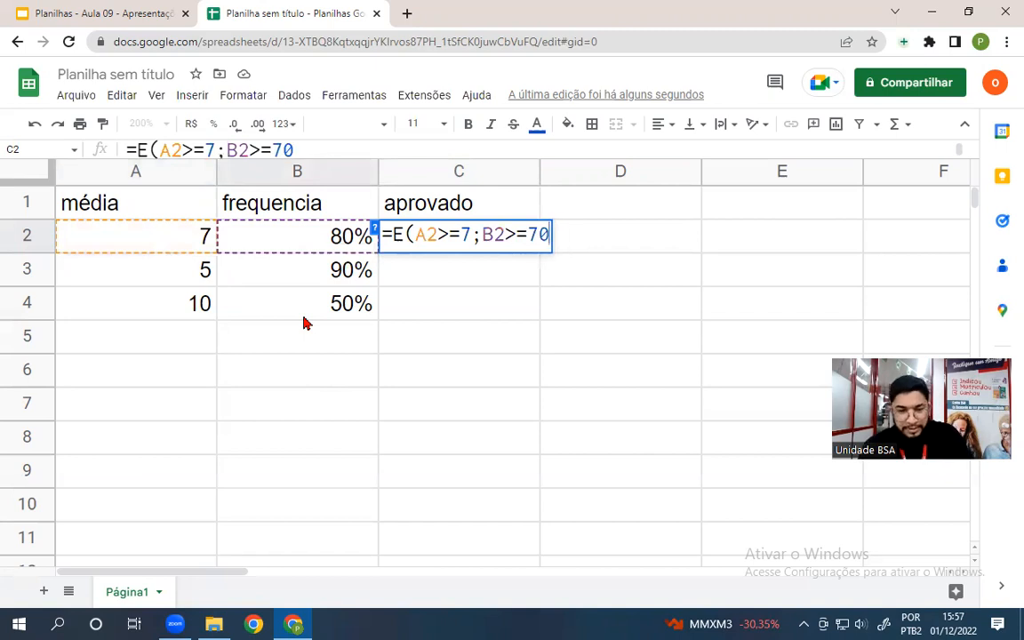
text(%)
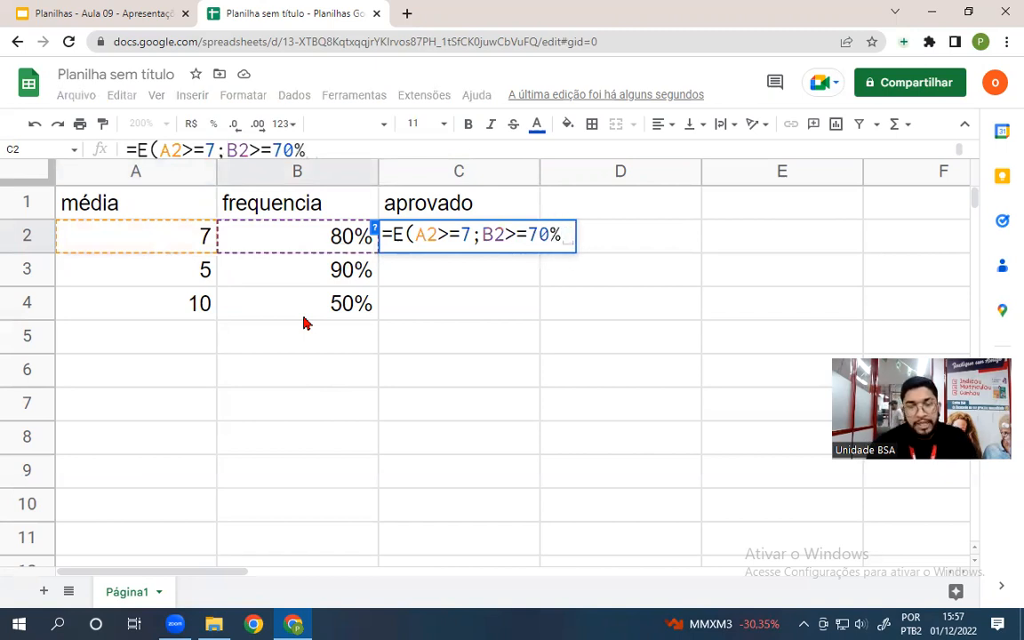
text())
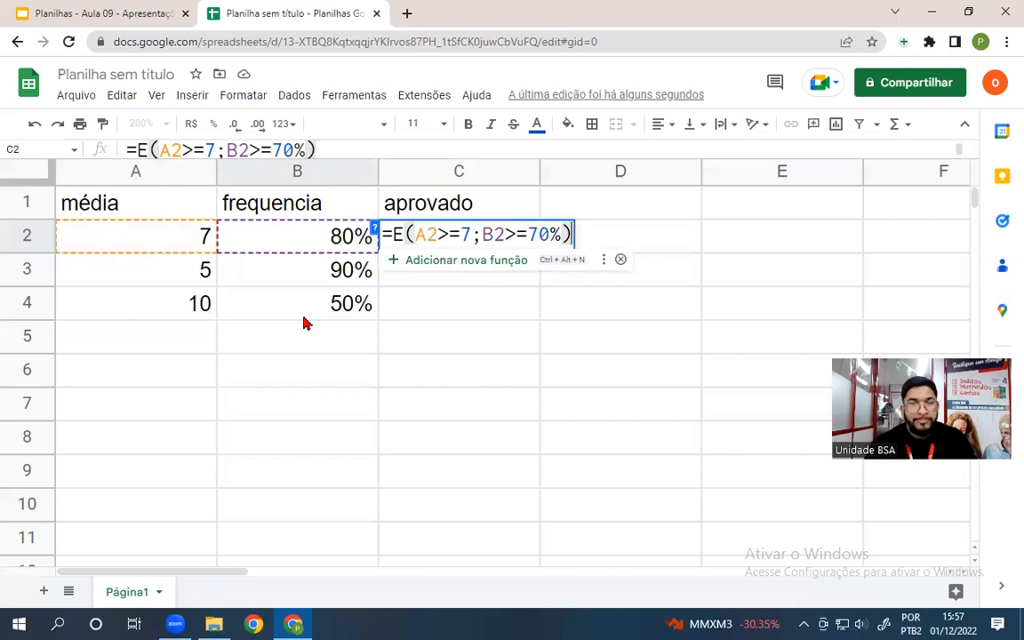
key(Return)
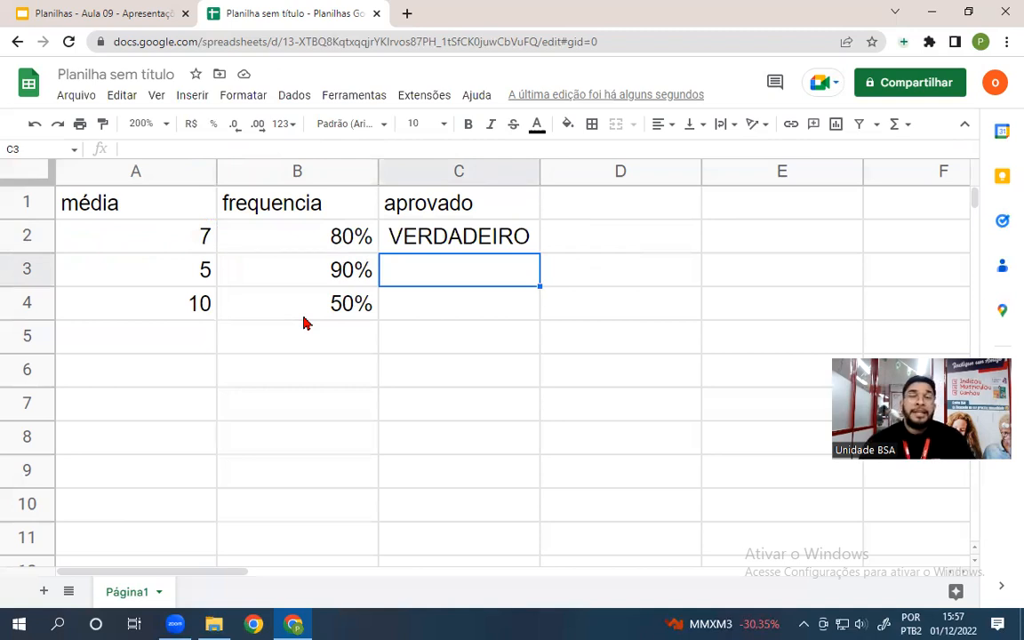
- Fill the C2 formula down through C4 for the remaining students' rows
click(416, 230)
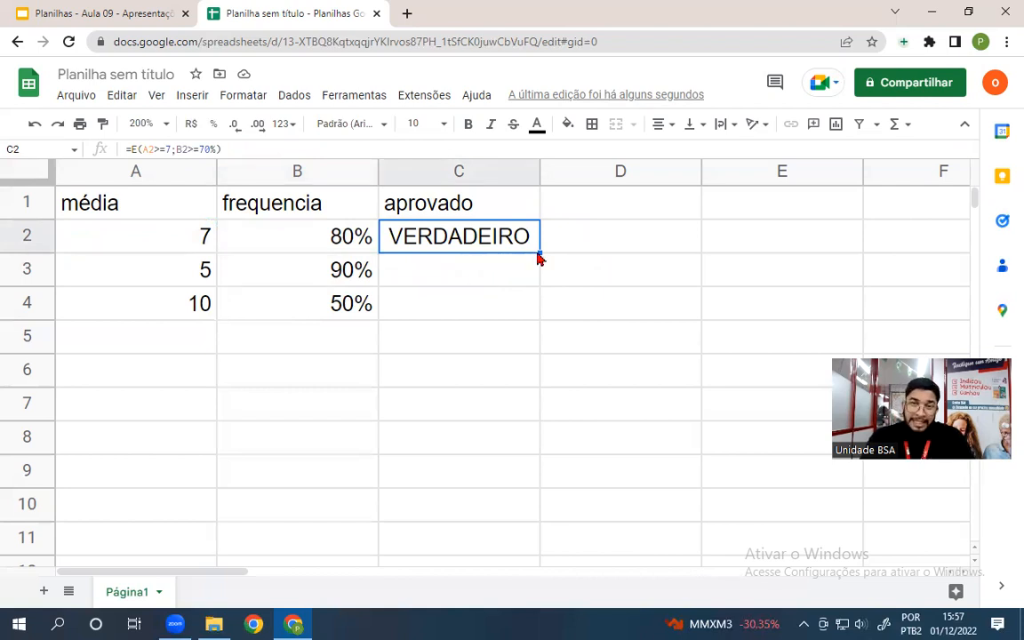
drag(539, 253, 533, 311)
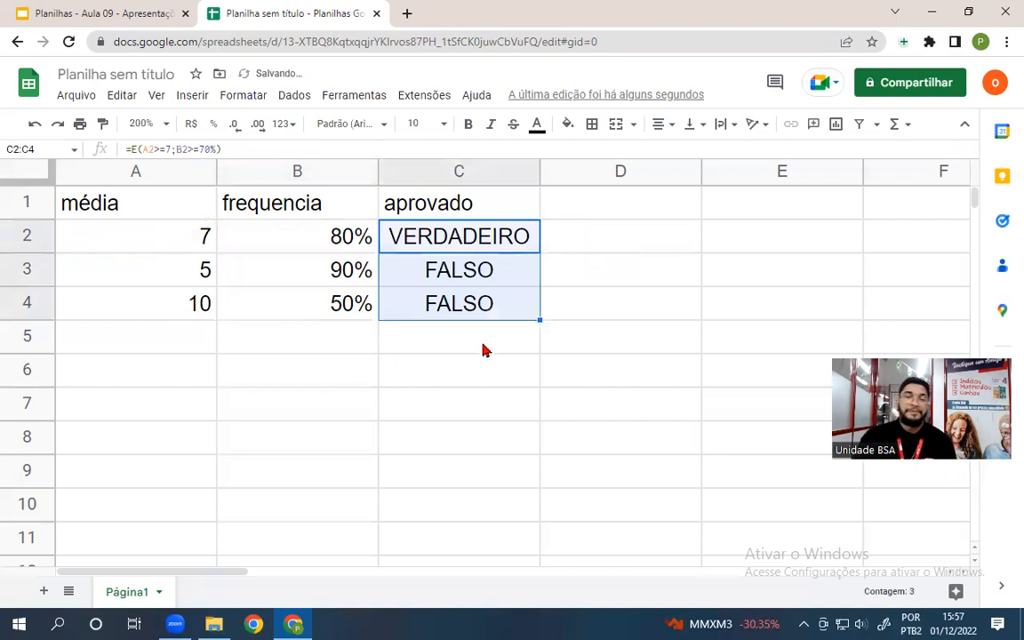
click(187, 272)
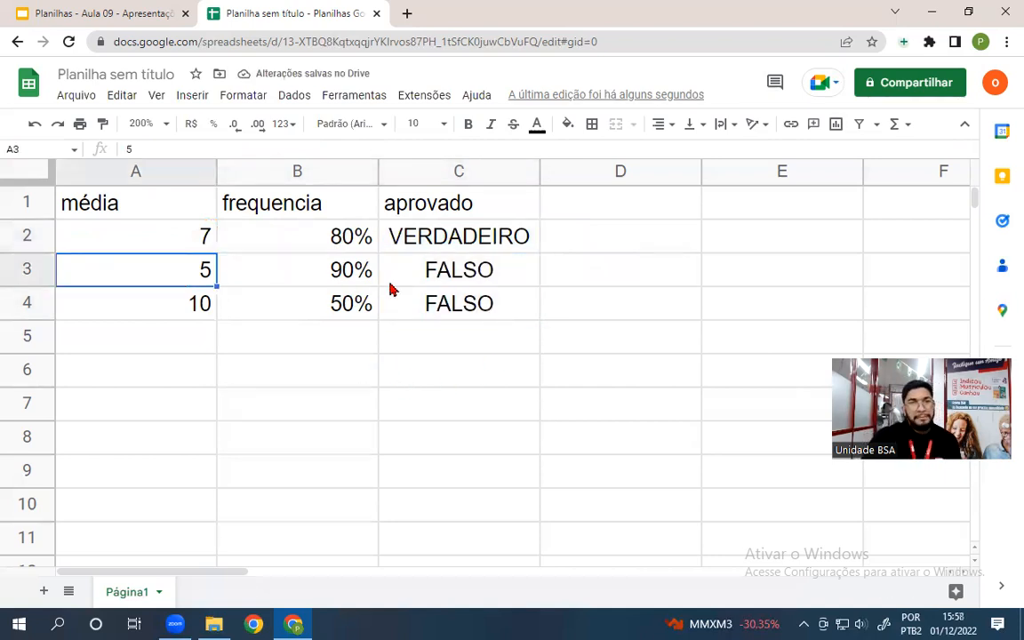
- Compare the média and frequencia values with the aprovado result in rows 2 to 4 of the grade table
click(187, 233)
click(138, 267)
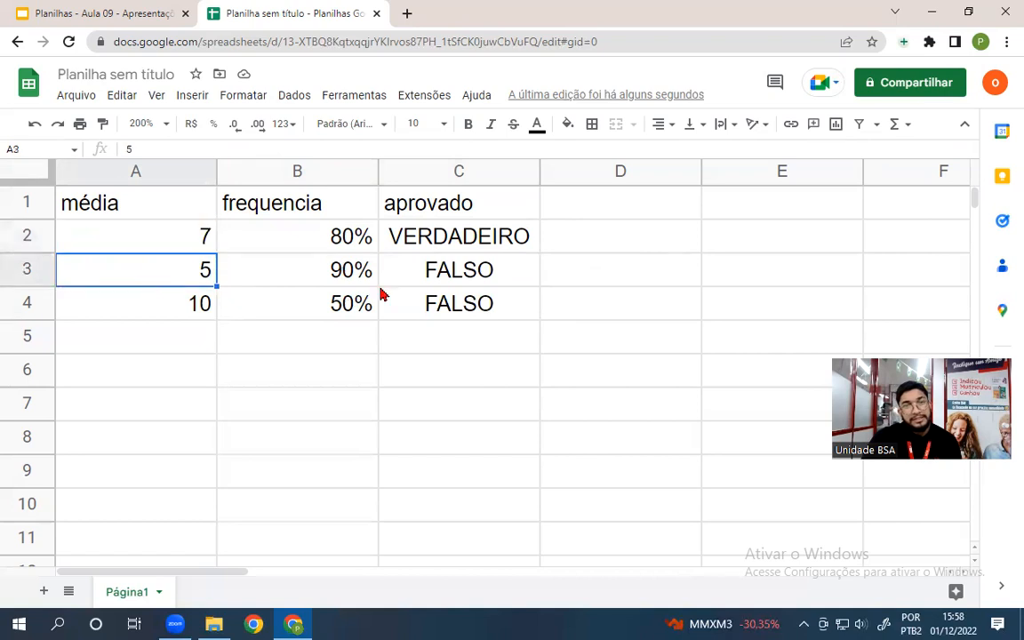
click(439, 279)
click(318, 278)
click(267, 196)
click(300, 268)
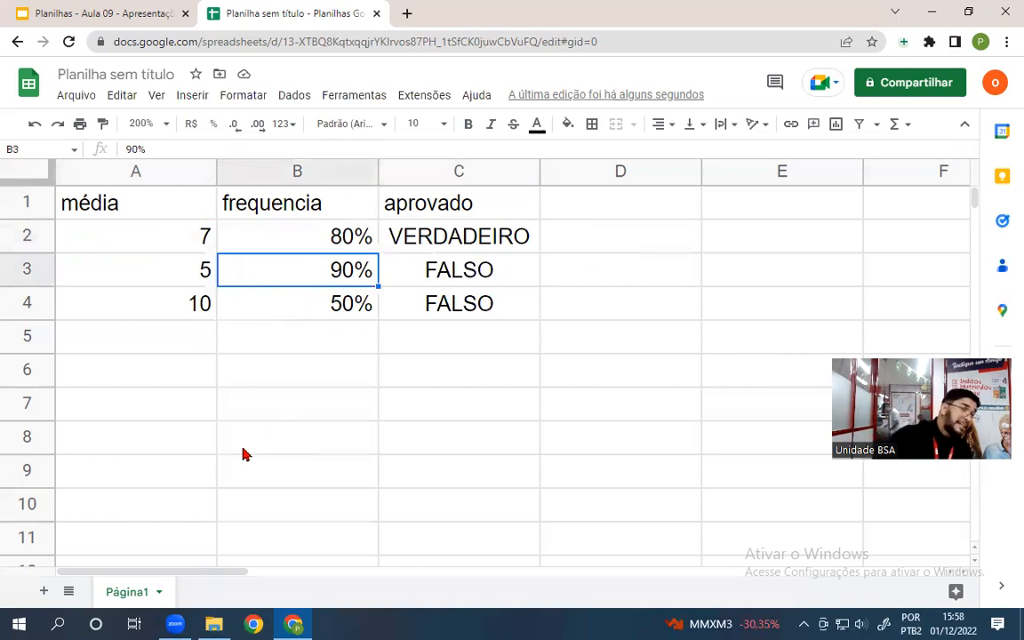
click(165, 222)
key(Tab)
key(Return)
key(Tab)
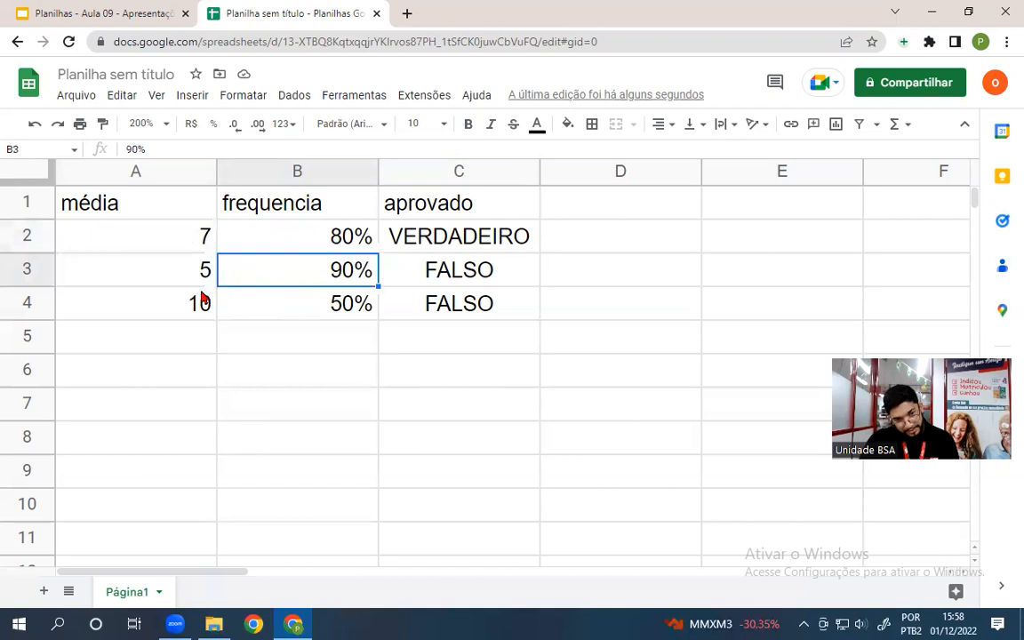
click(201, 295)
key(Tab)
click(193, 314)
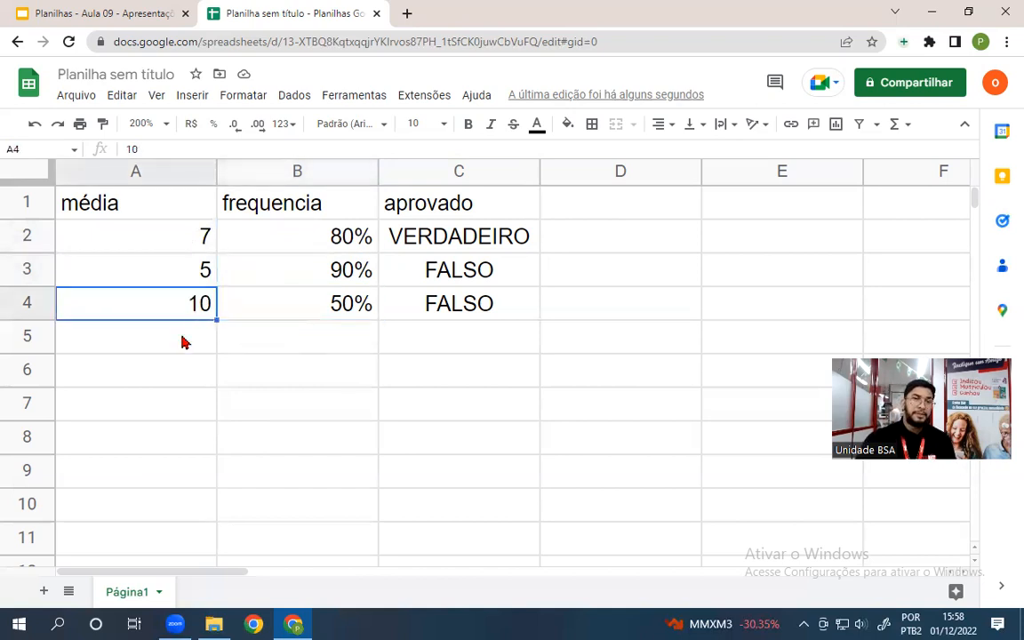
click(333, 308)
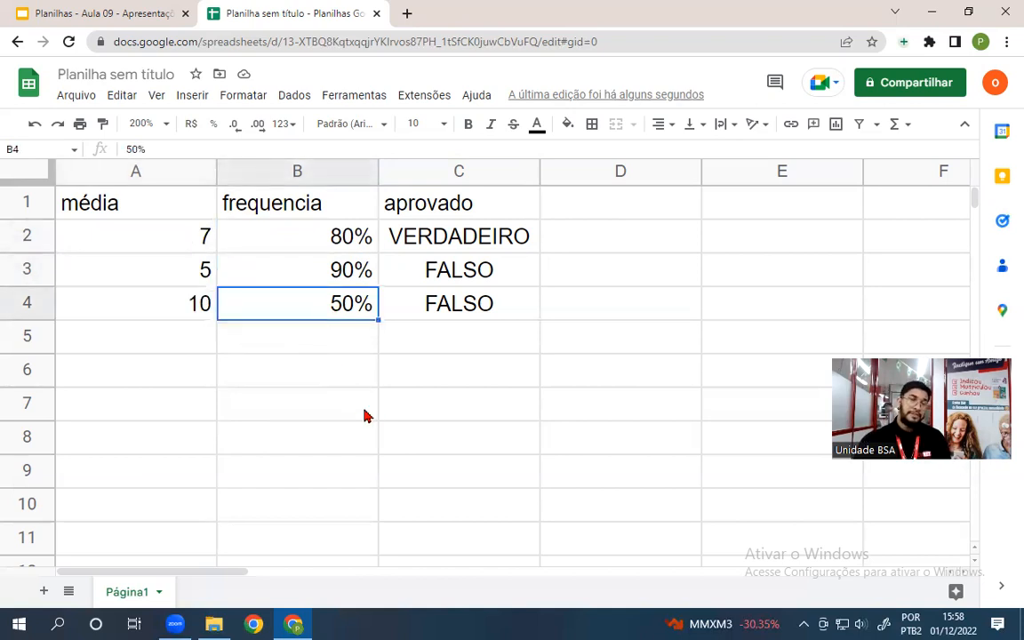
key(Tab)
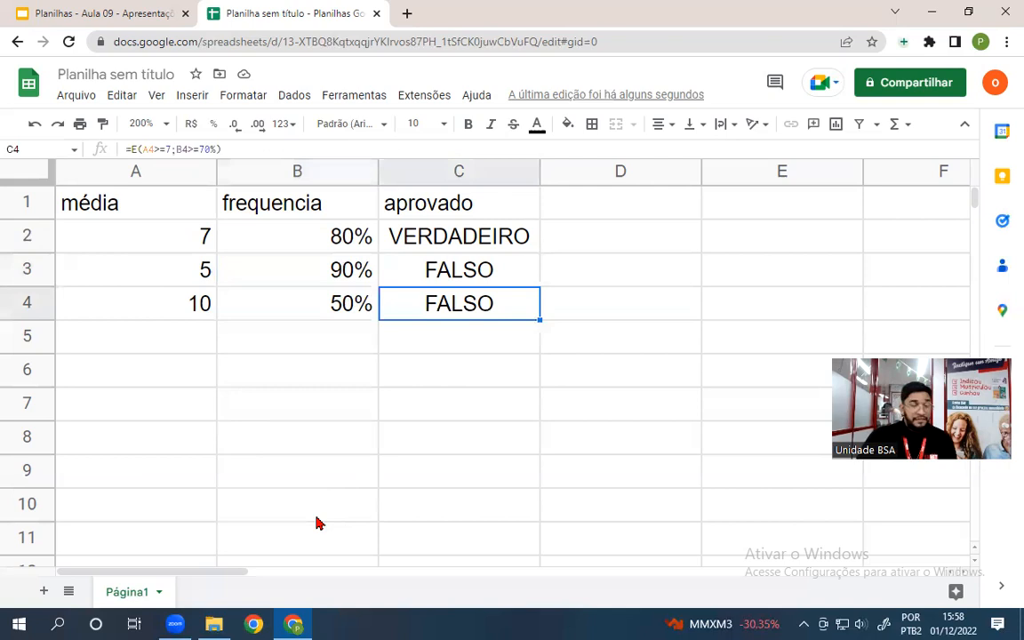
- Switch to the Planilhas - Aula 09 presentation in Google Slides and review the Função "E" truth table and the Função OU example
click(97, 11)
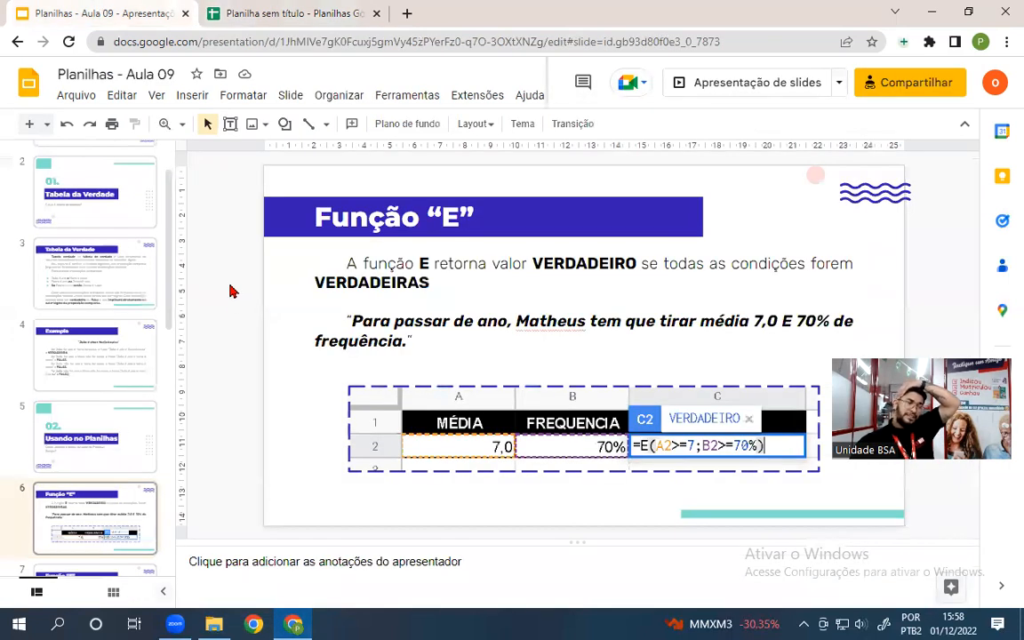
scroll(93, 364, down, 2)
click(95, 420)
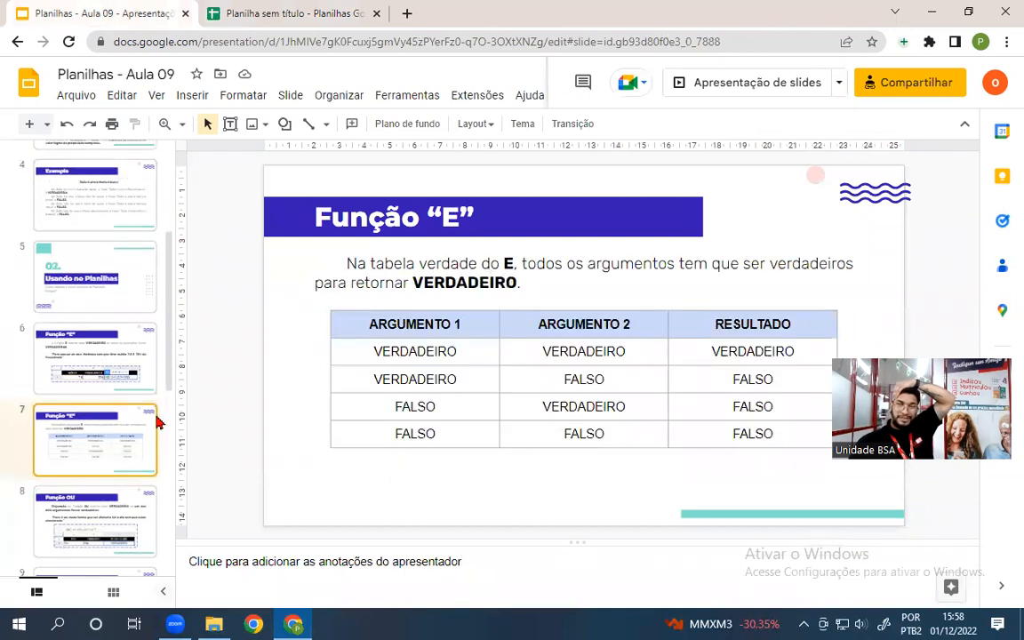
scroll(96, 355, down, 2)
click(89, 387)
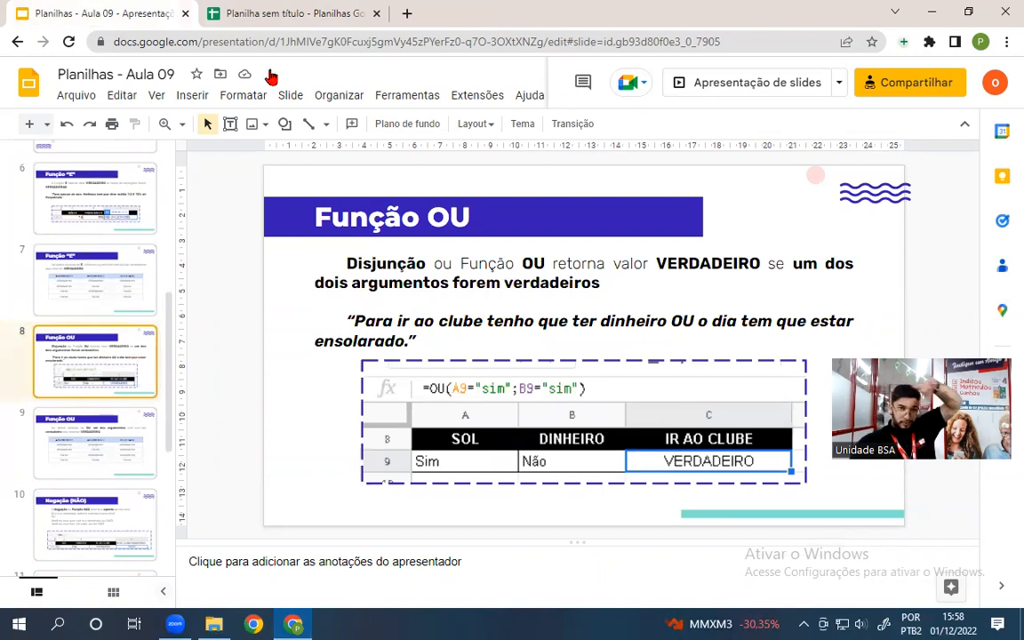
- Return to the spreadsheet in Google Sheets and enter the headers "Sol" in A7 and "Dinheiro" in B7
click(252, 16)
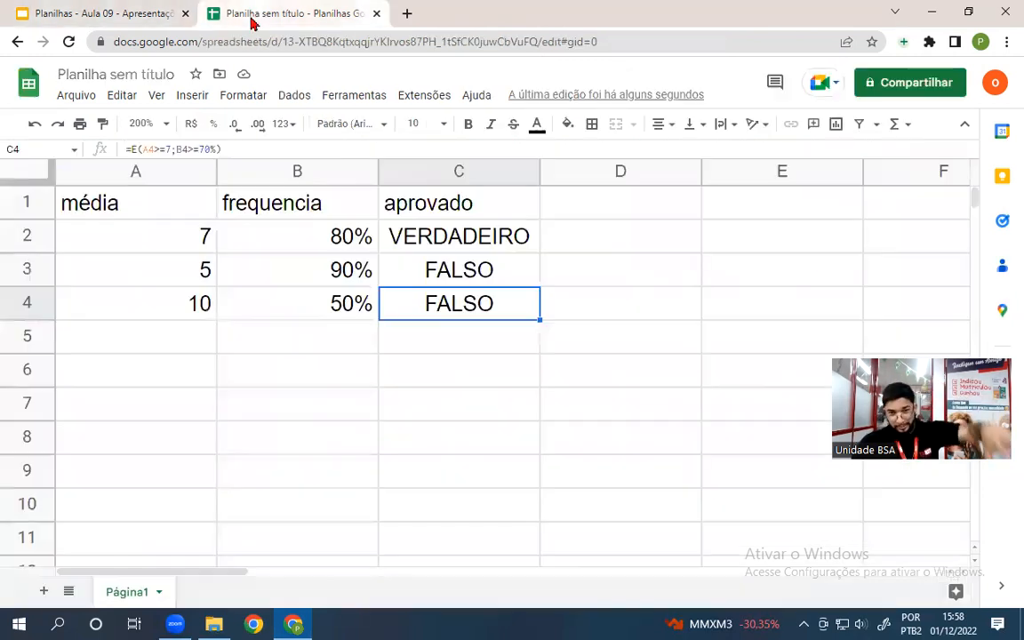
click(147, 383)
click(152, 414)
text(Sol)
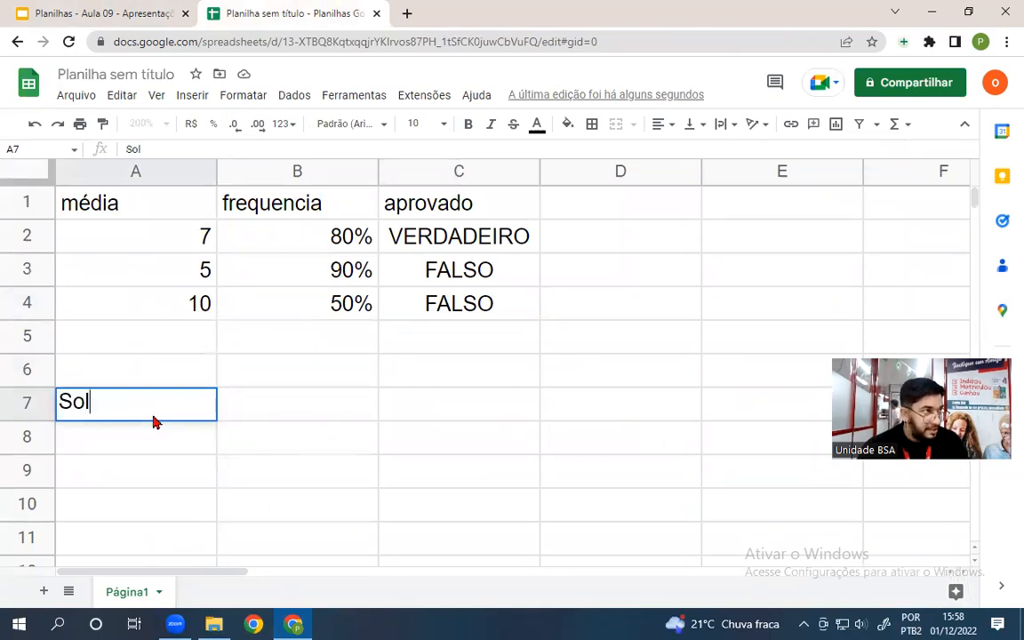
key(Tab)
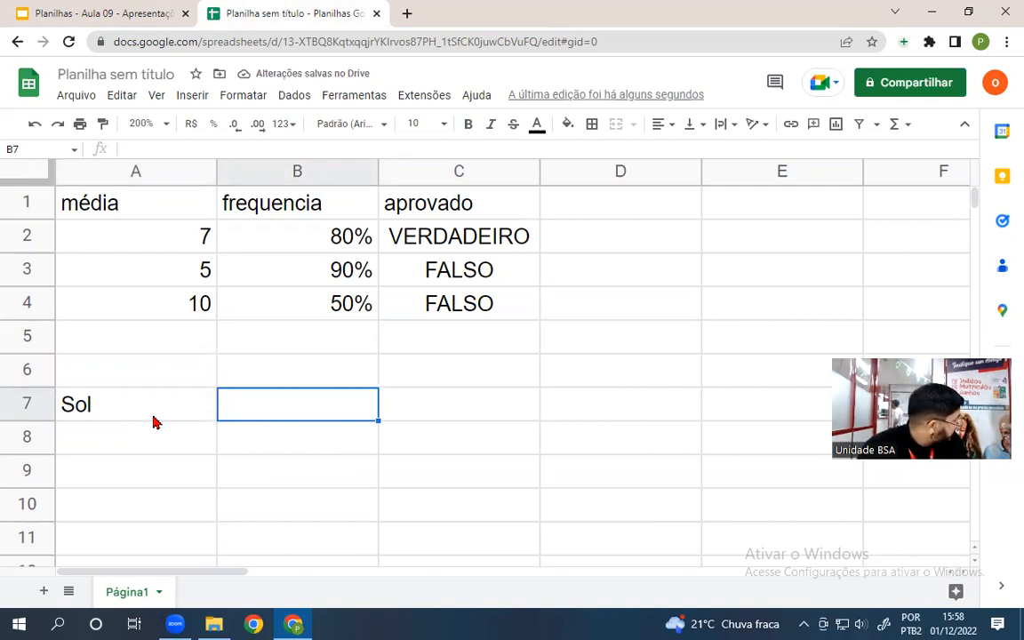
text(D)
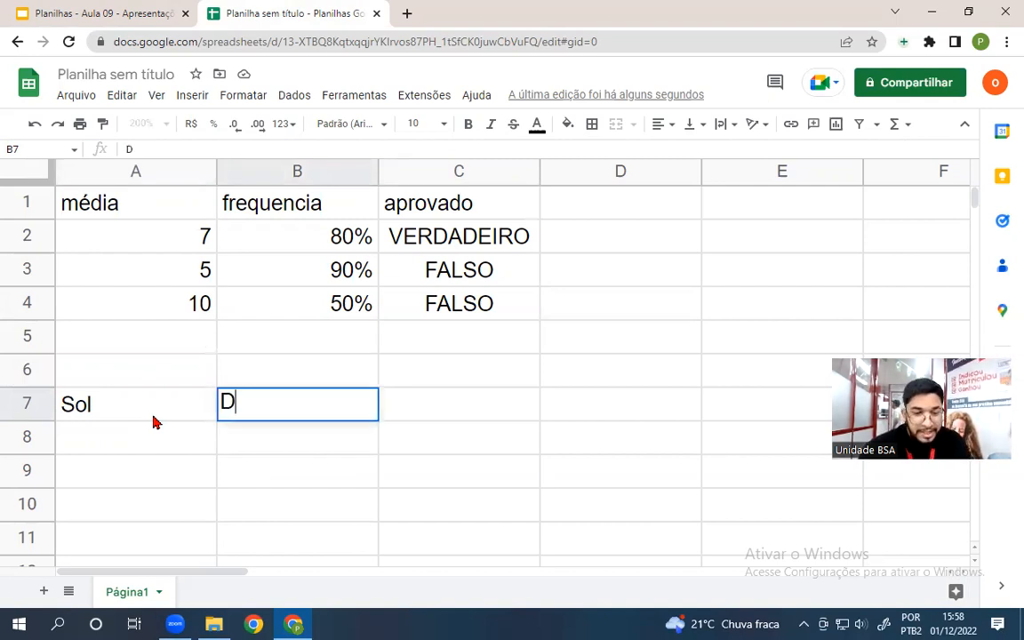
text(inheirp)
key(BackSpace)
text(o)
key(Tab)
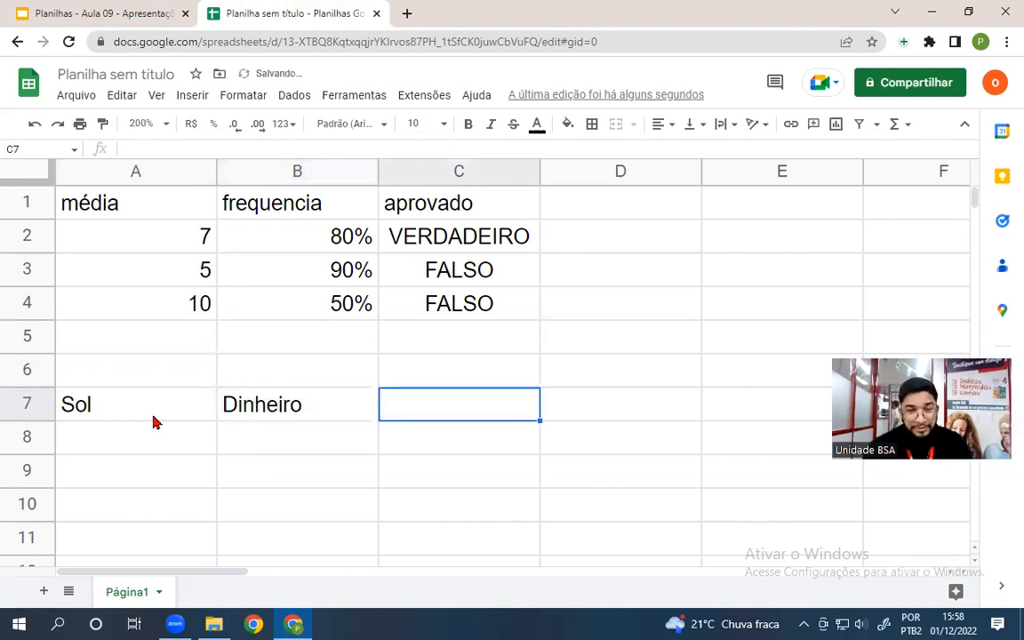
- Enter "Vou ao clube?" as the third header in C7
text(Vp)
key(BackSpace)
text(o)
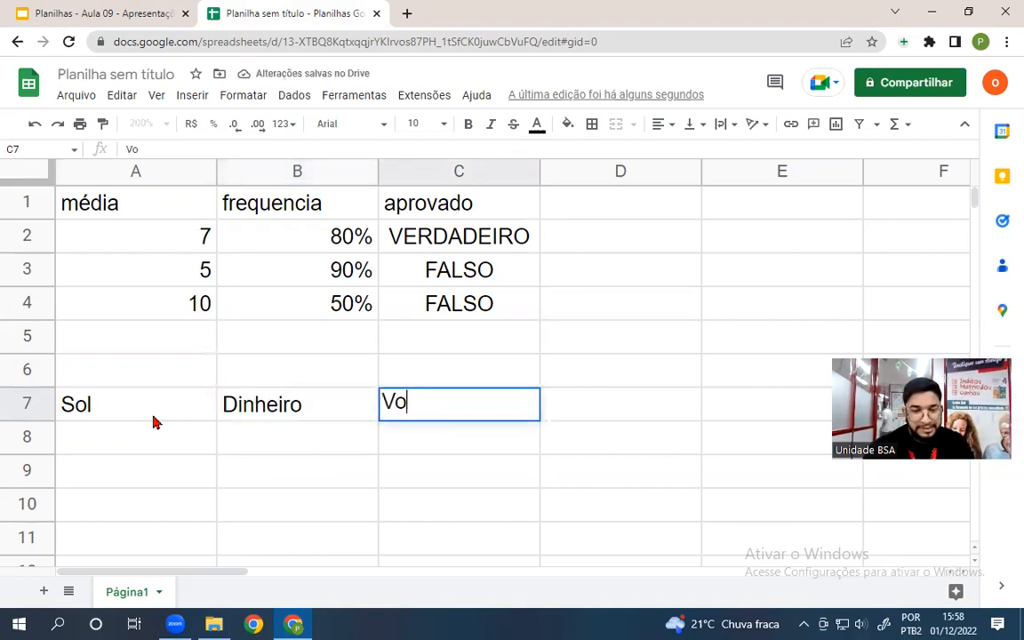
text(u ao clube?)
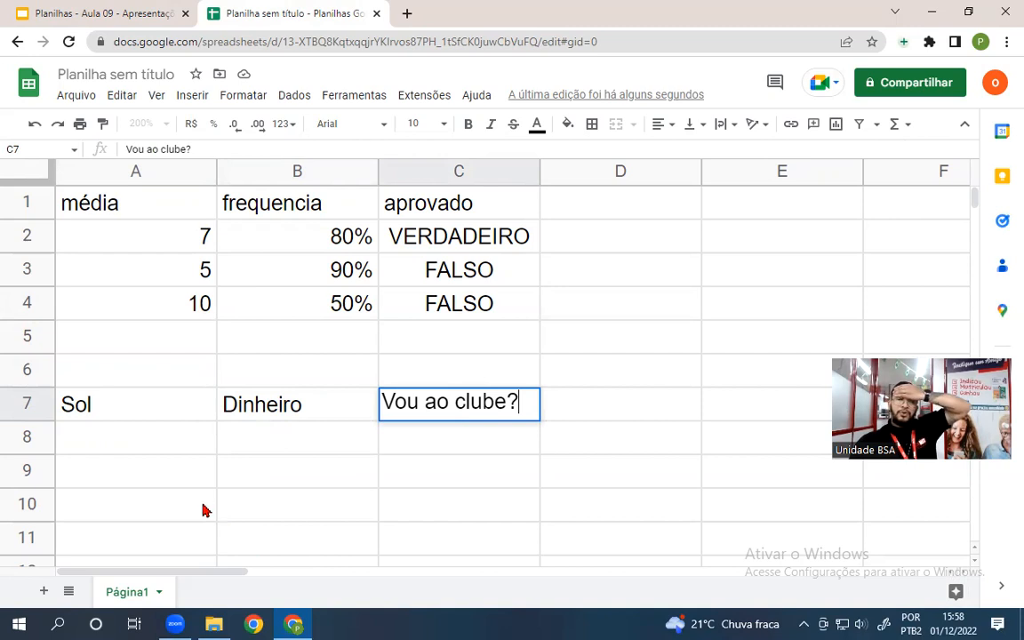
- Fill the first row under the new headers with "Sim" in A8 and "Não" in B8
click(109, 447)
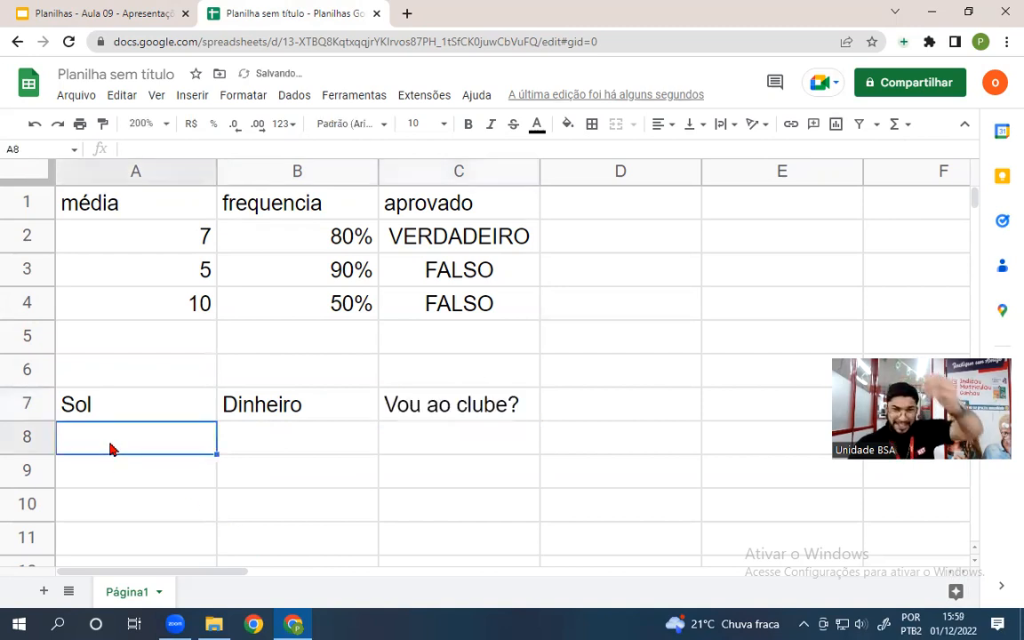
text(Sim)
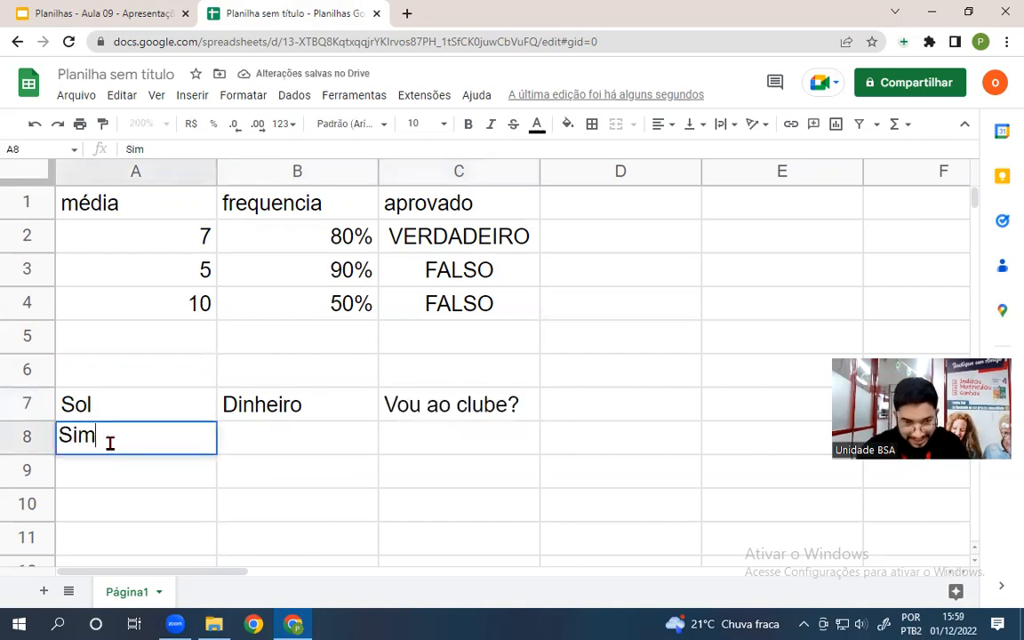
key(Tab)
text(Não)
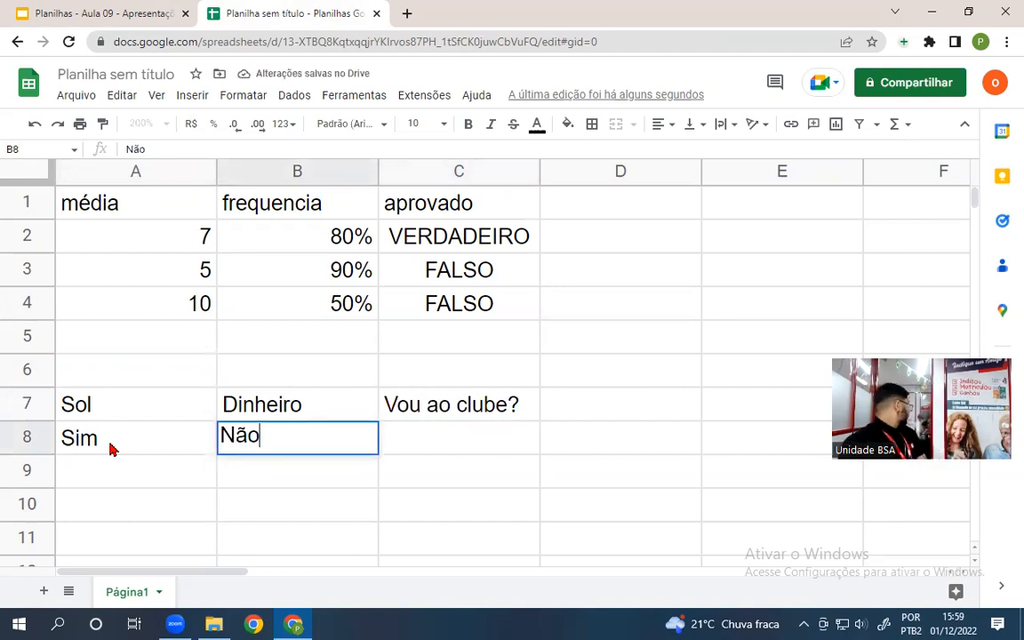
key(Return)
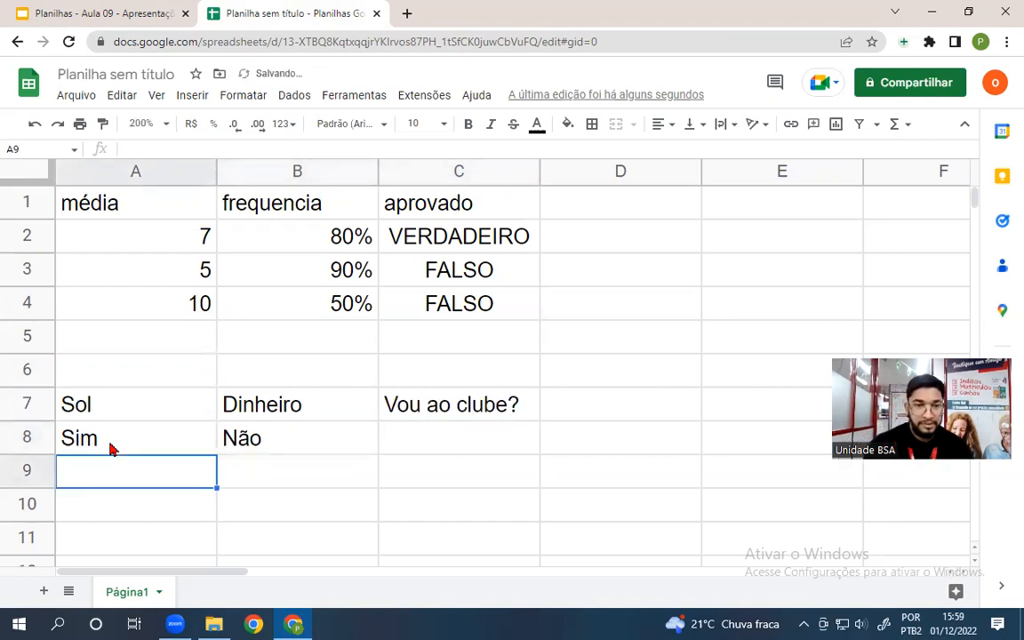
- Enter "Não" under Sol in A9 and "Sim" under Dinheiro in B9
text(Não)
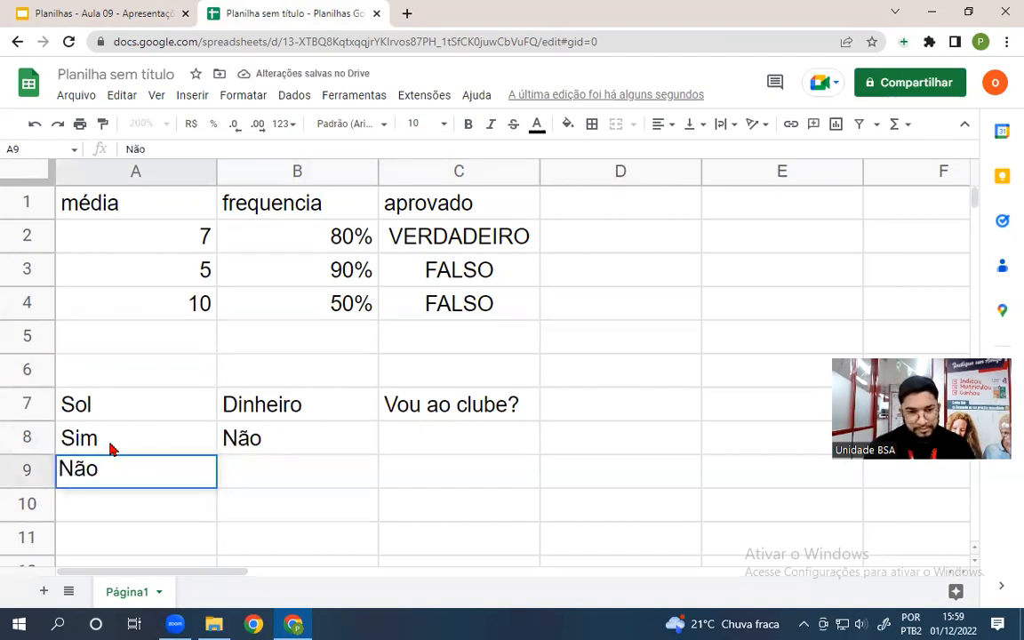
key(Tab)
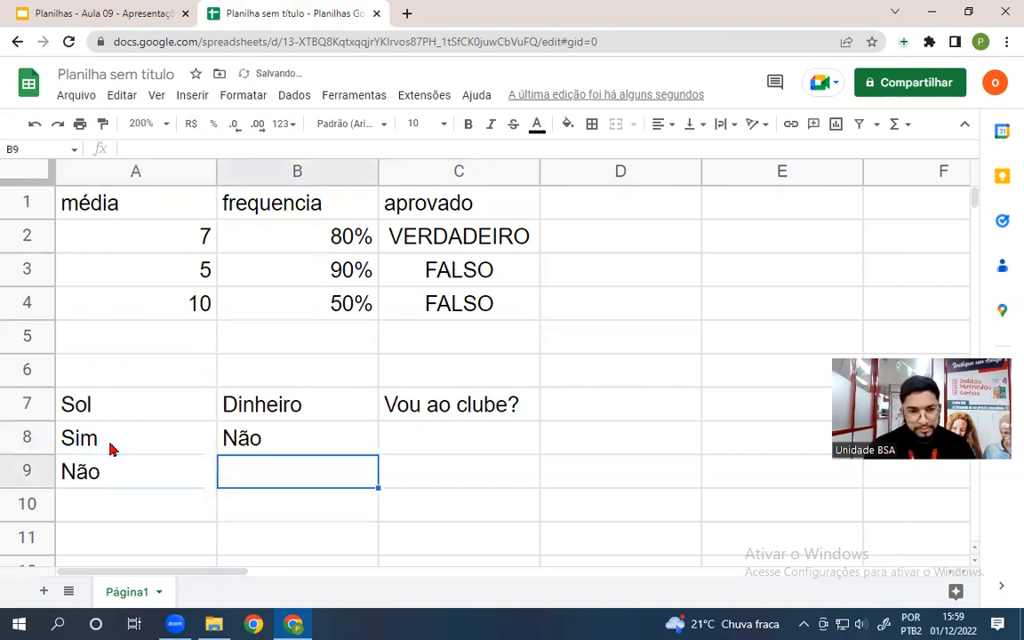
text(S)
text(im)
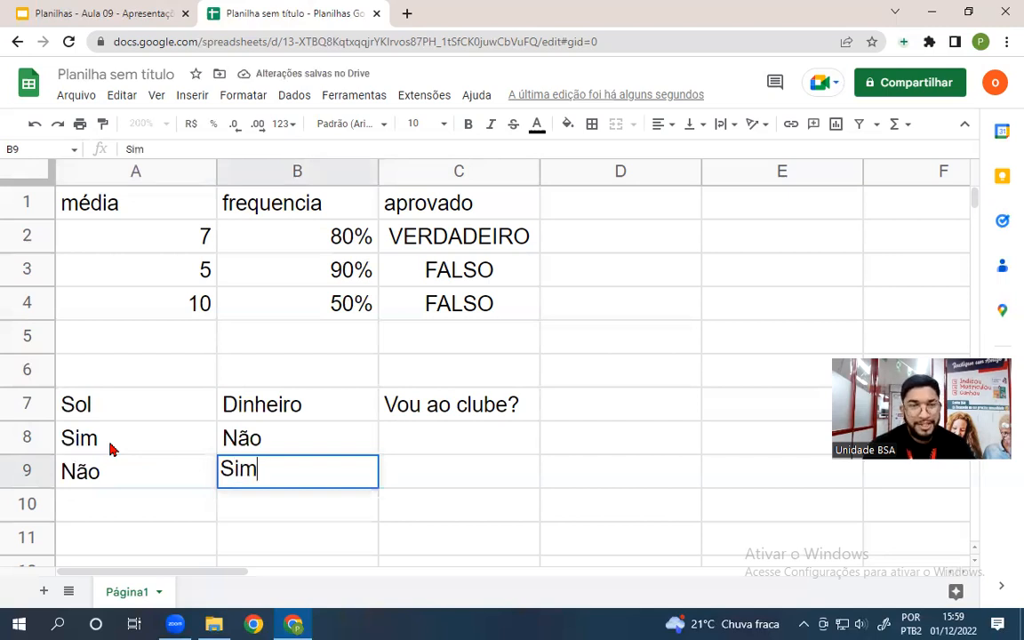
key(Return)
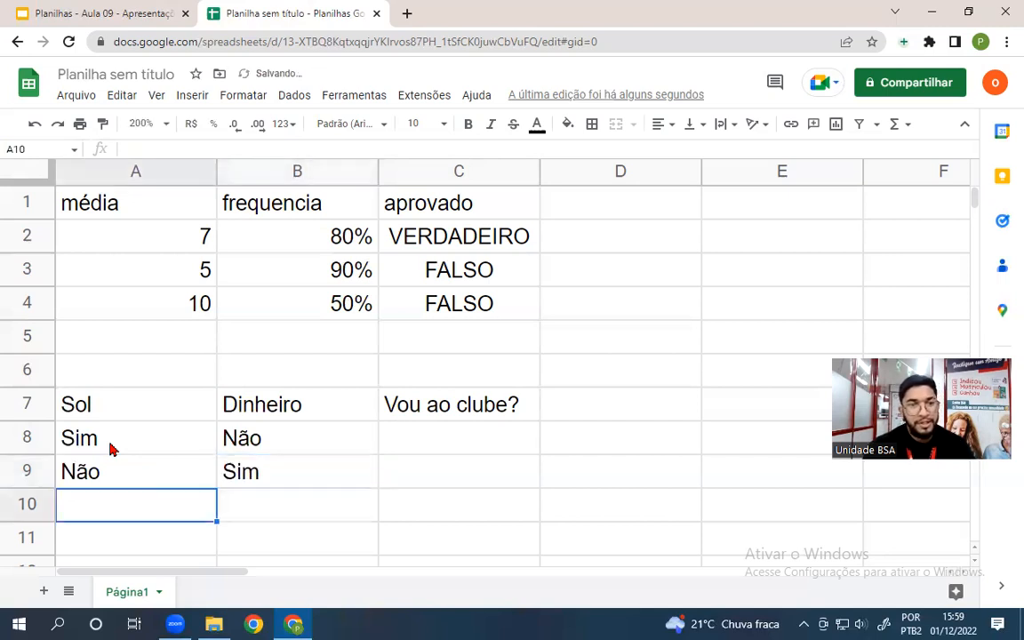
- Enter "Sim" with a capital S in both A10 and B10
text(sim)
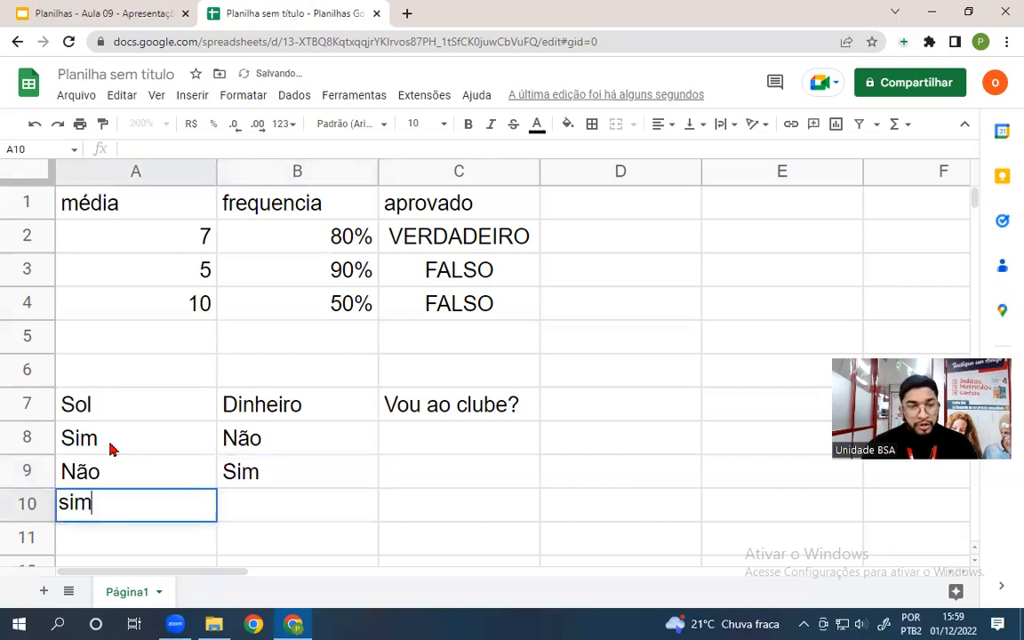
key(BackSpace)
key(BackSpace)
key(BackSpace)
text(Sim)
key(Tab)
text(Sim)
key(Return)
- Complete the last combination of the club table with "Não" in both A11 and B11
text(Não)
key(Tab)
text(Não)
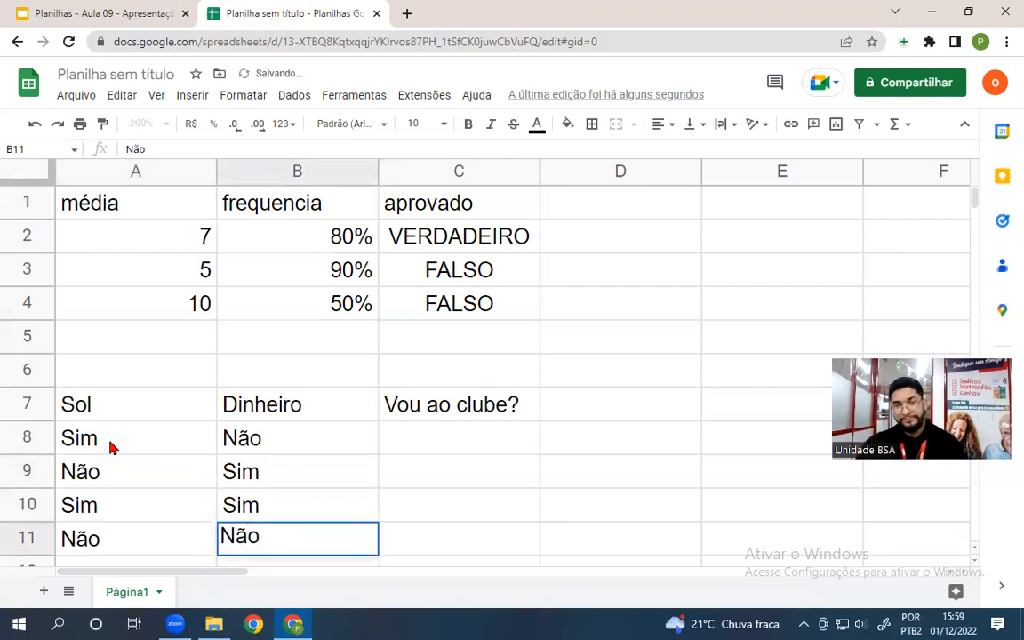
scroll(201, 382, down, 1)
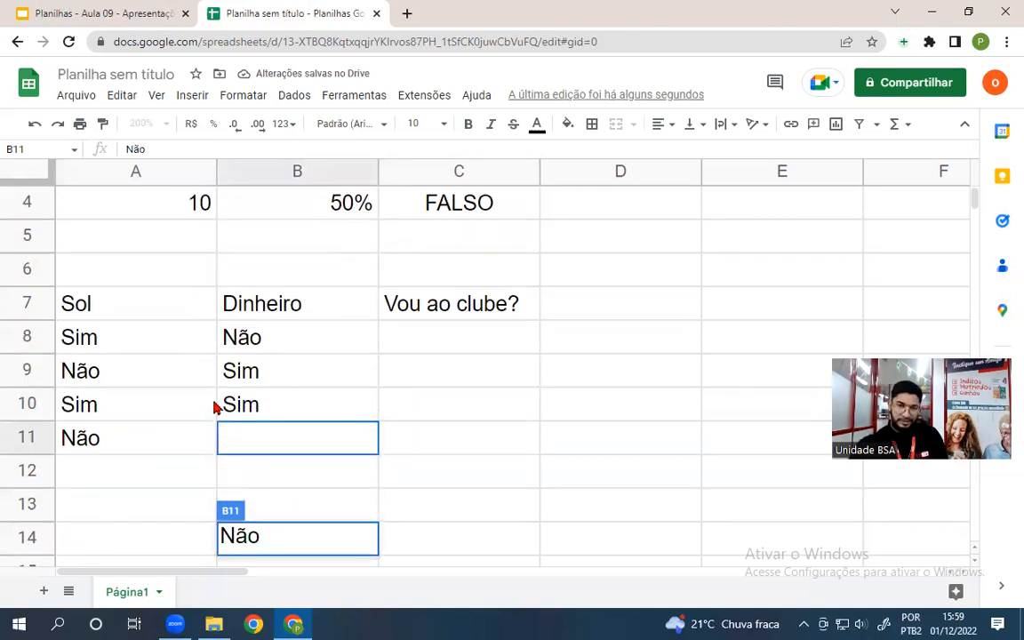
key(Return)
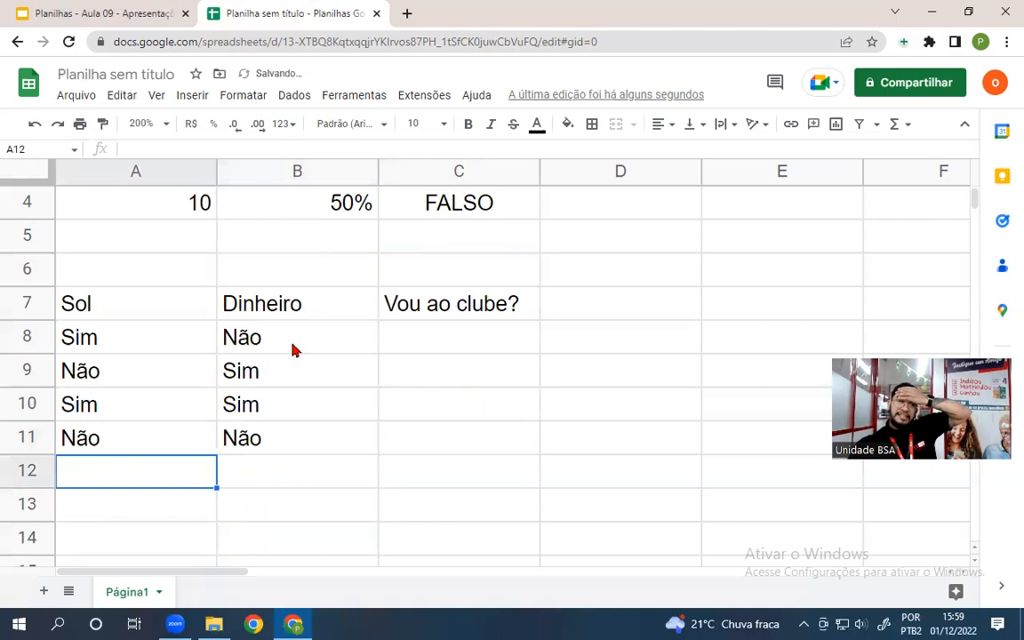
- Start an OU formula in C8 under "Vou ao clube?" with the first condition A8="Sim"
click(113, 14)
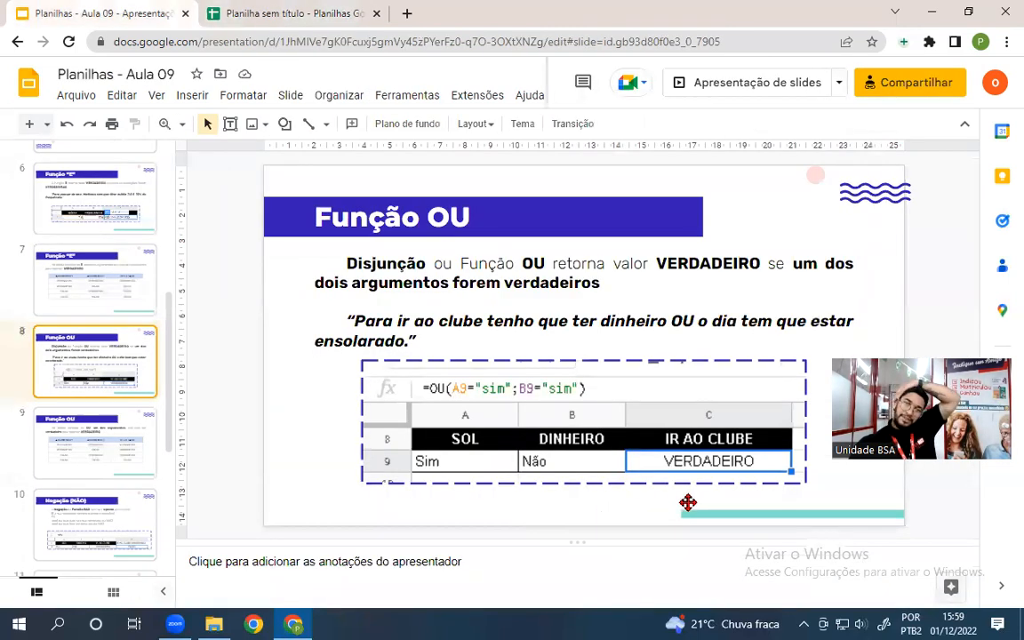
click(253, 14)
click(414, 346)
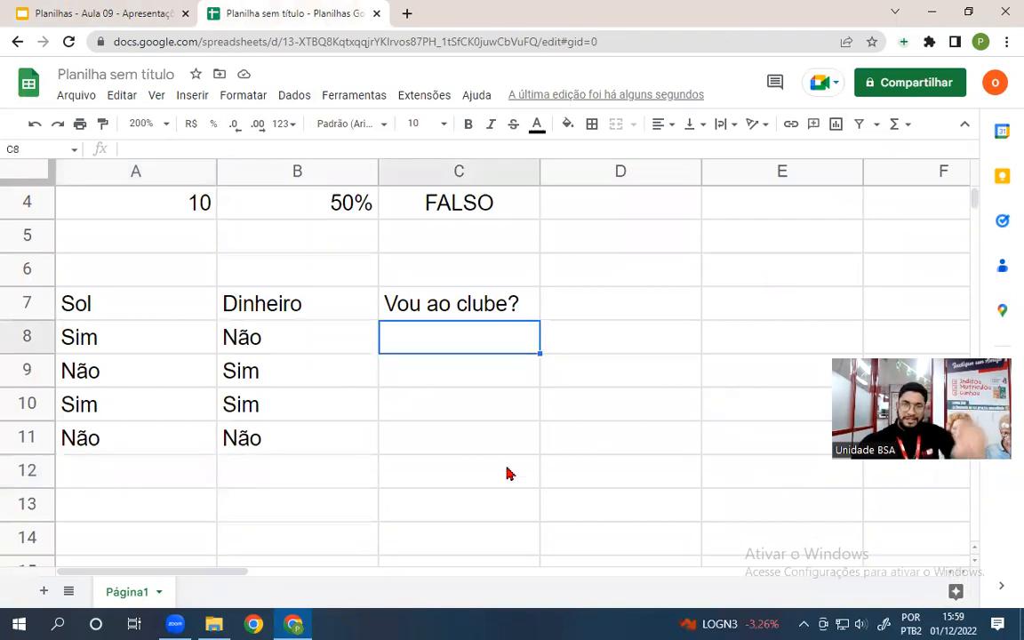
text(=)
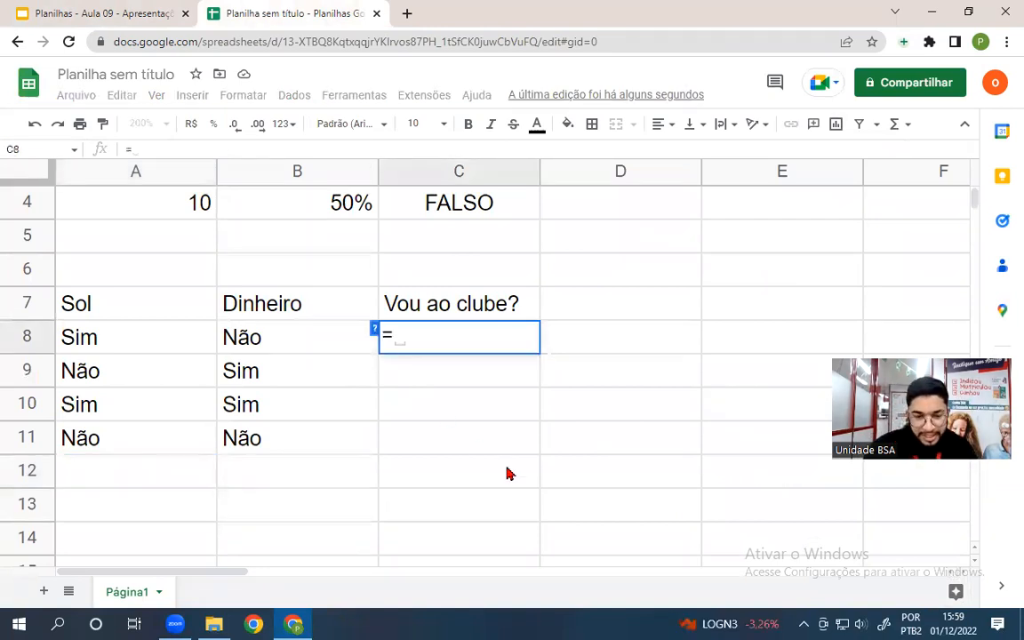
text(OU()
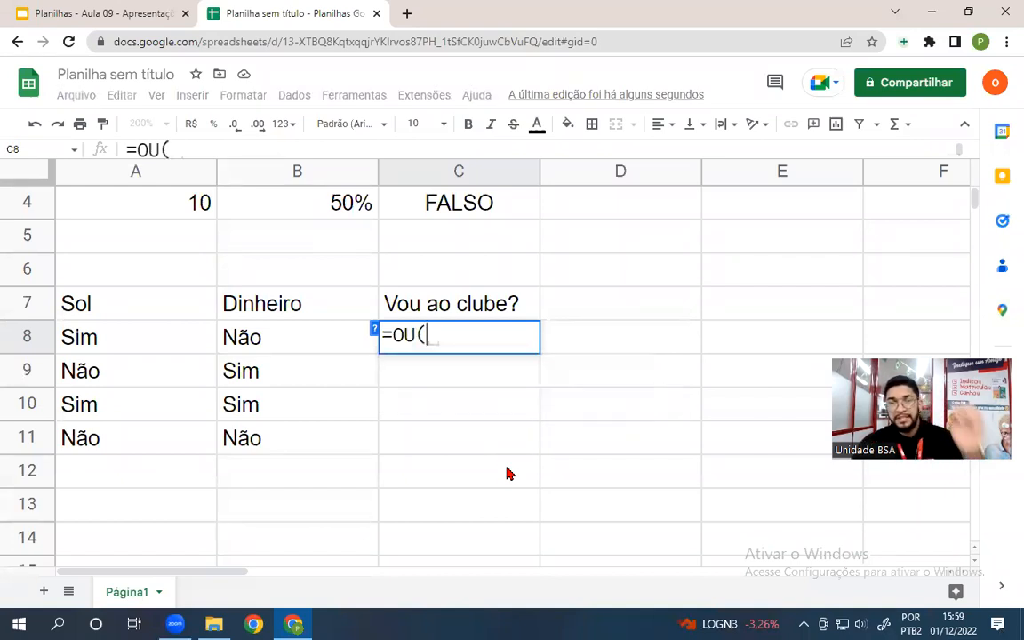
click(175, 340)
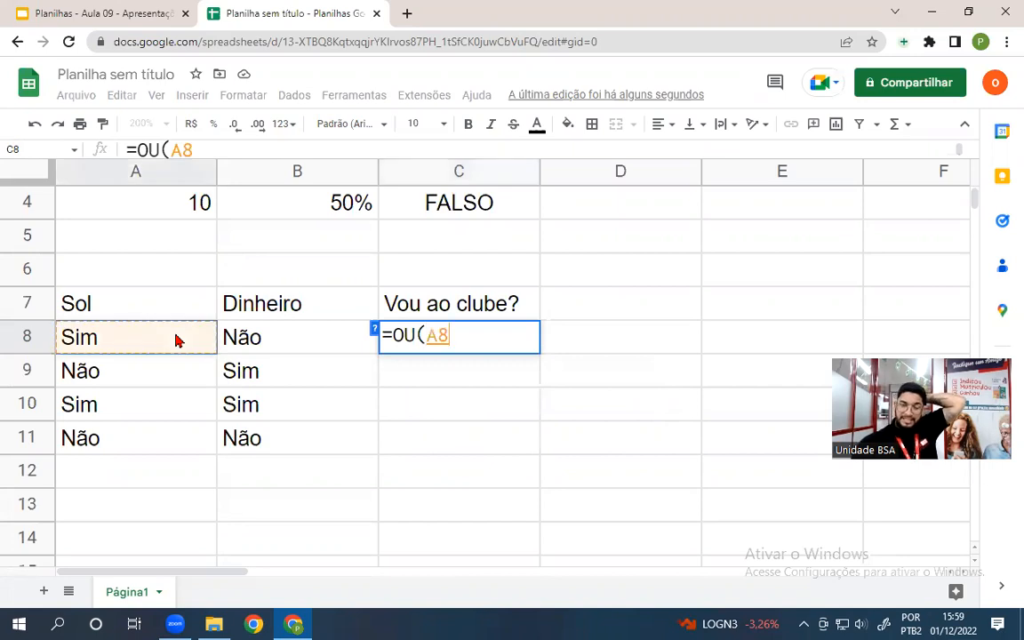
text(=)
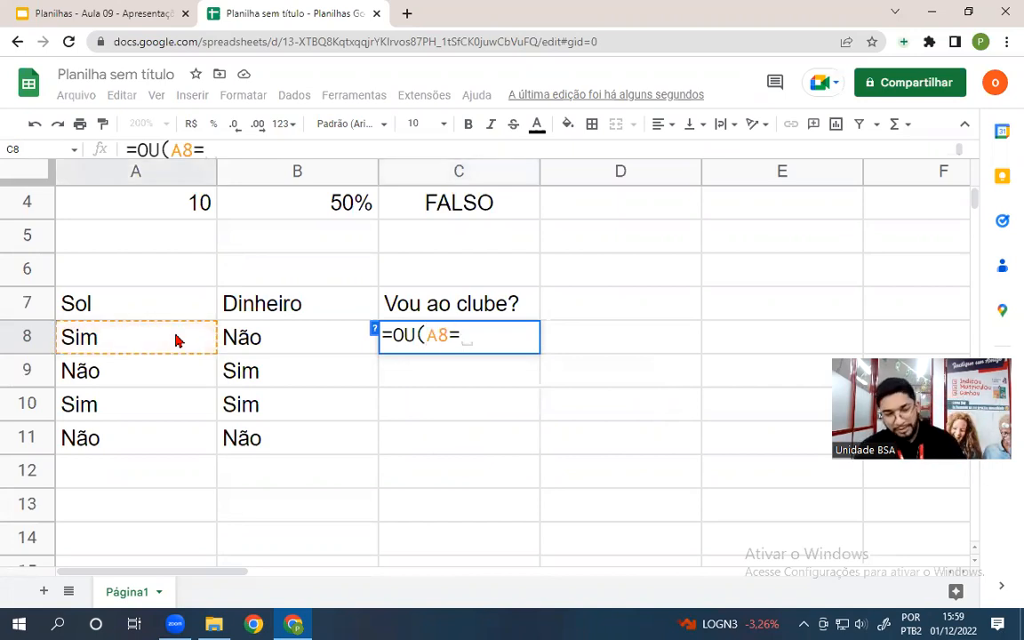
text(')
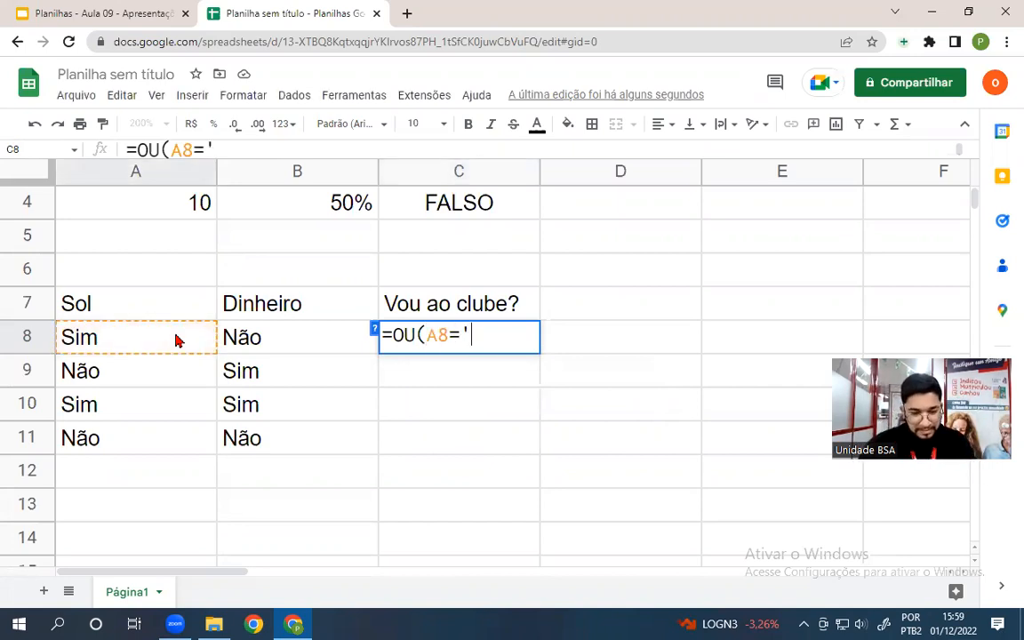
text(sim)
key(BackSpace)
key(BackSpace)
key(BackSpace)
text(Sim)
text(')
key(Left)
key(Left)
key(Left)
key(Left)
key(Delete)
text("Sim")
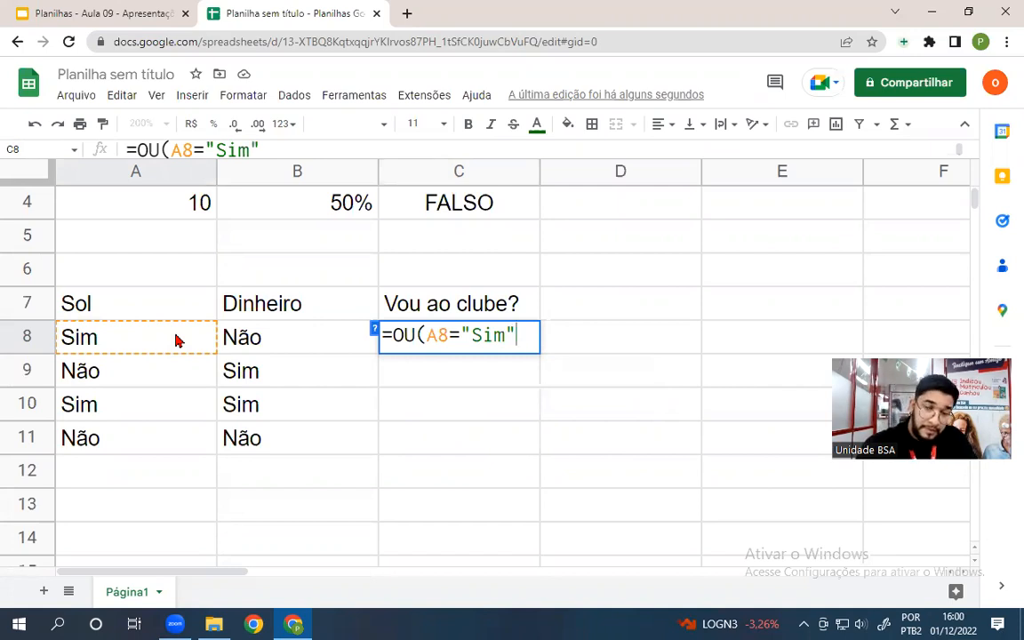
- Add B8="Sim" as the second condition of the OU formula in C8 and enter it, without accepting the suggested autofill
text(;)
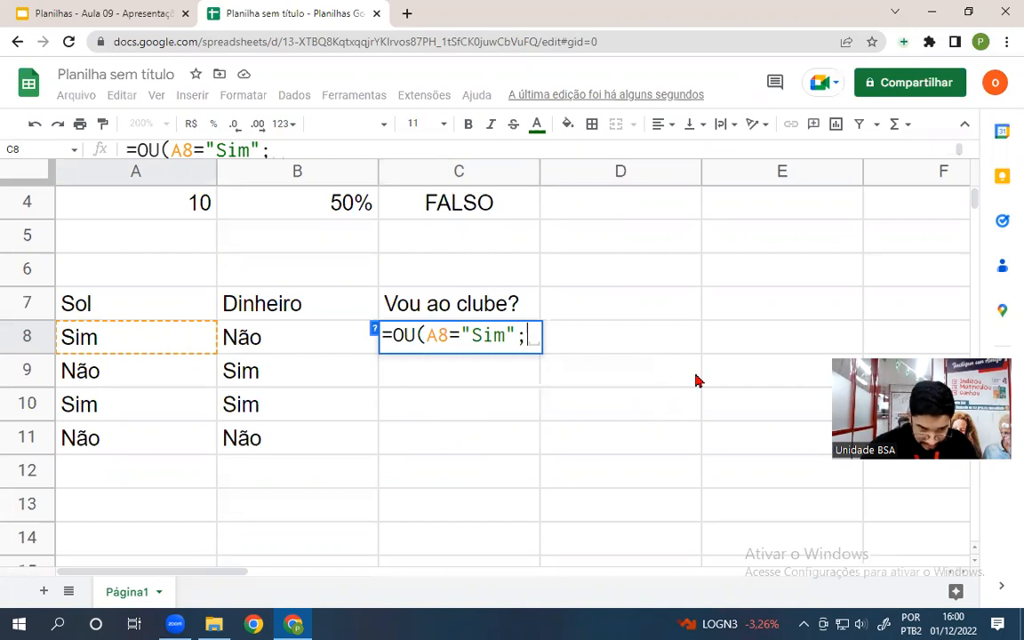
click(283, 343)
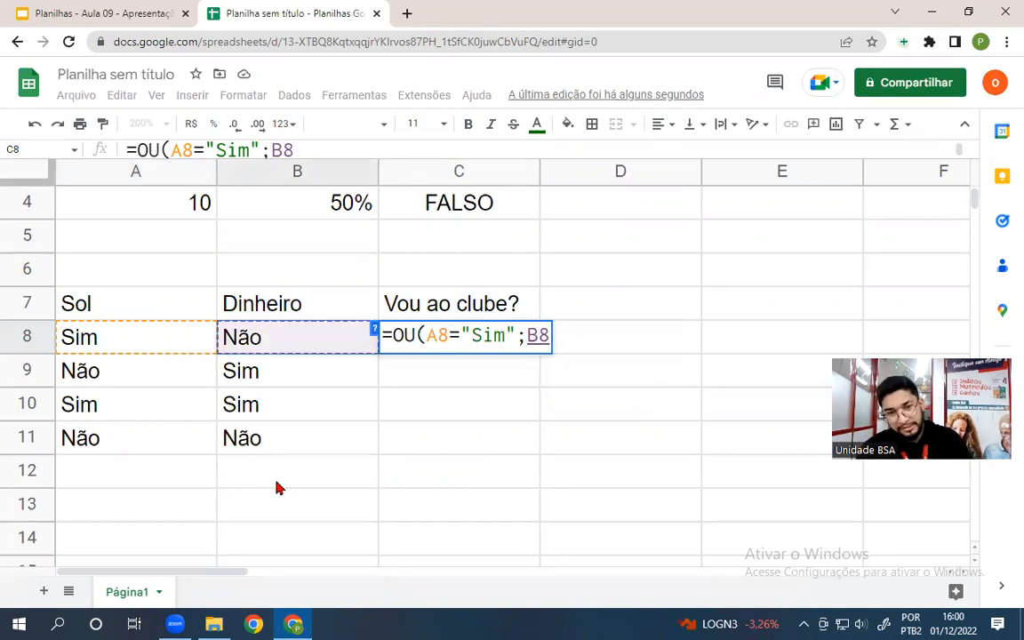
text(="Sim")
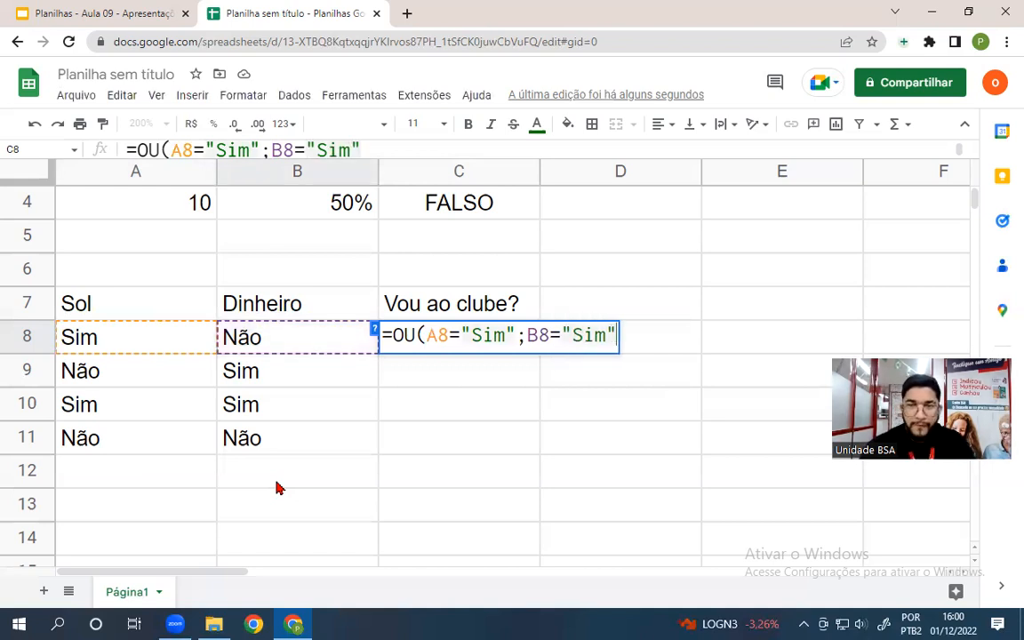
text())
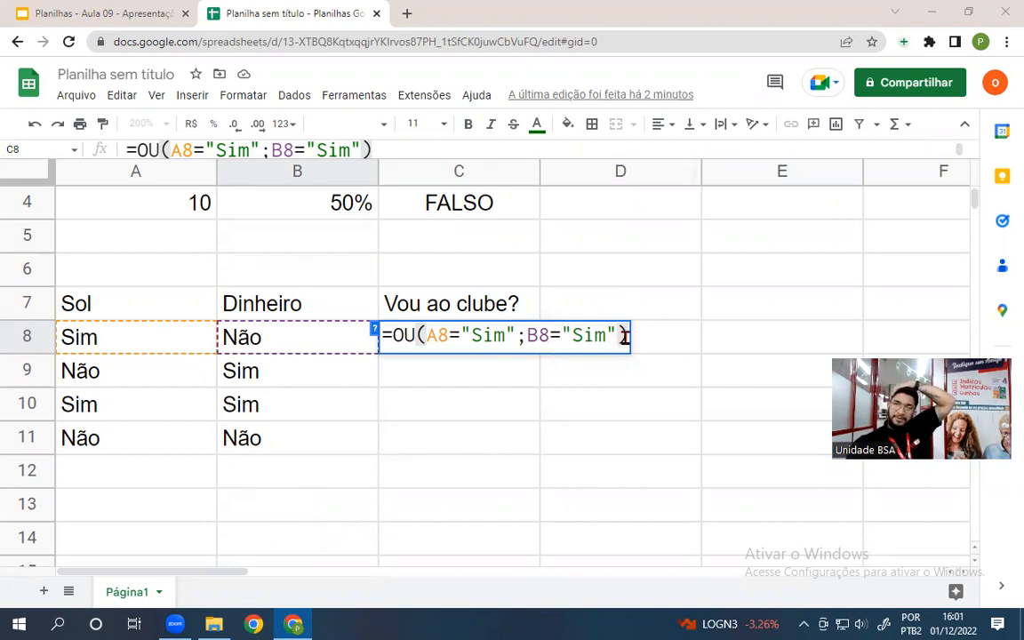
key(Return)
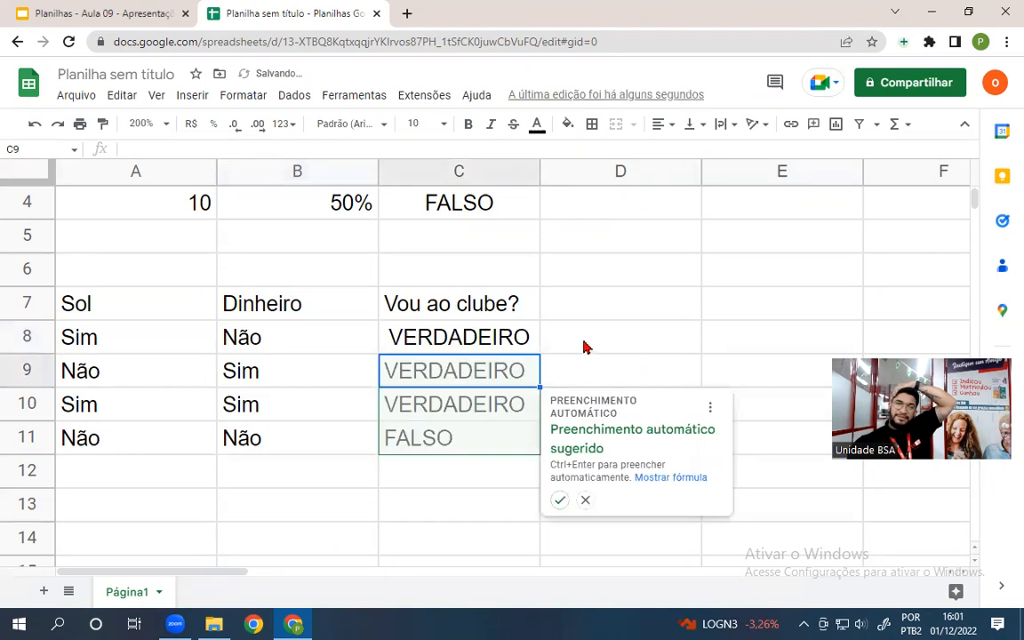
click(583, 347)
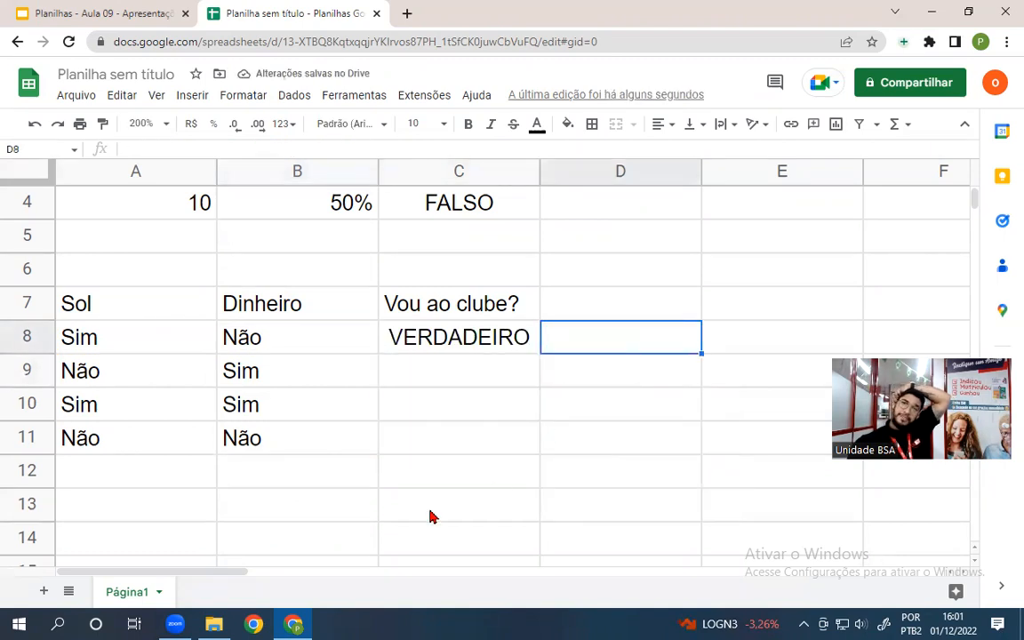
- Examine the OU formula in C8 part by part: the function name, the A8 condition and the B8 condition
key(Left)
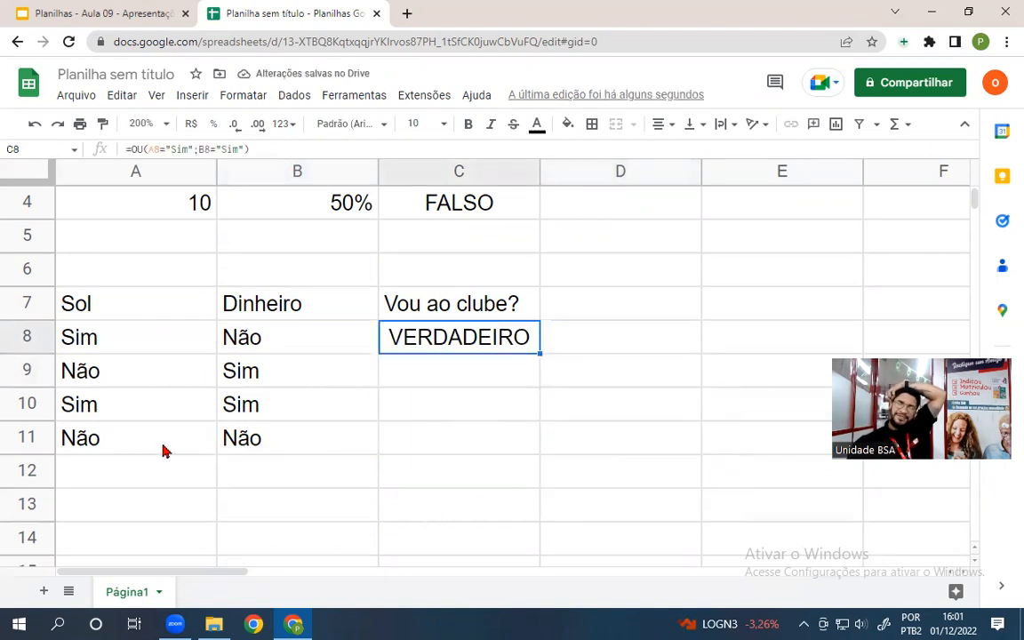
double_click(396, 336)
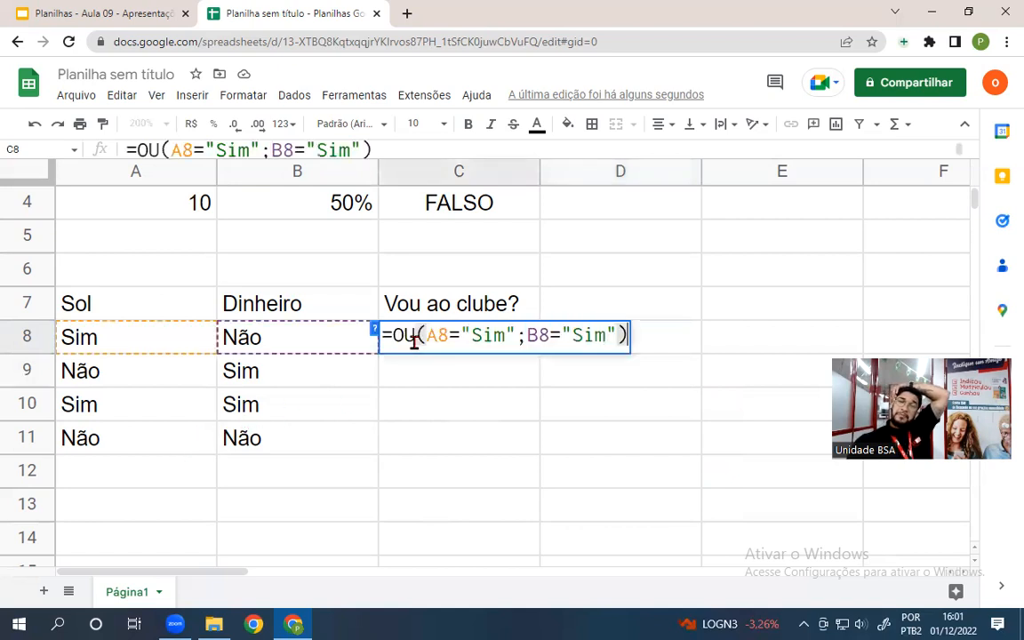
double_click(404, 336)
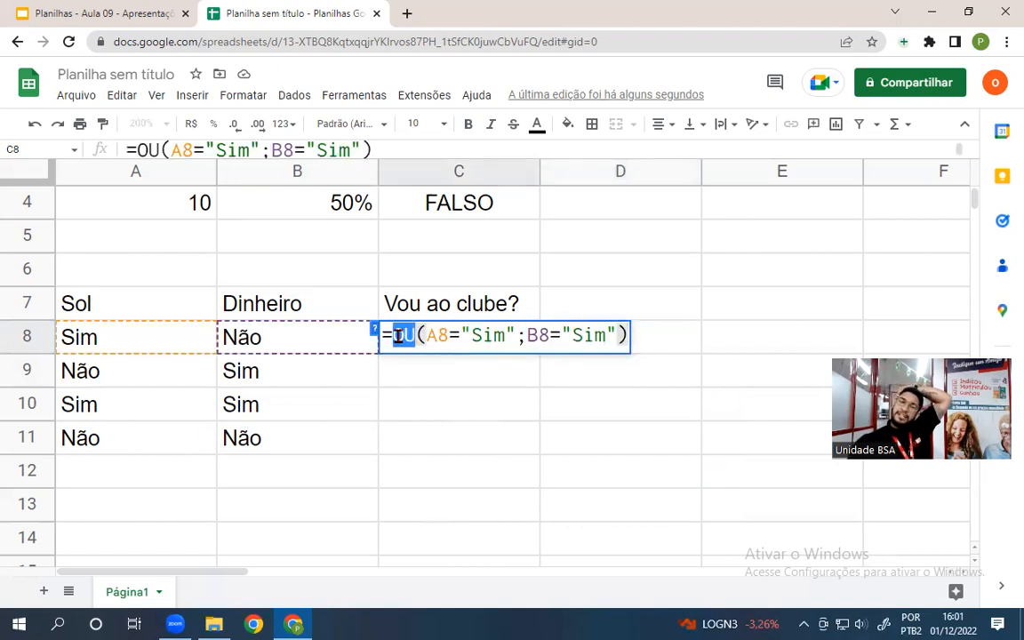
drag(428, 335, 514, 335)
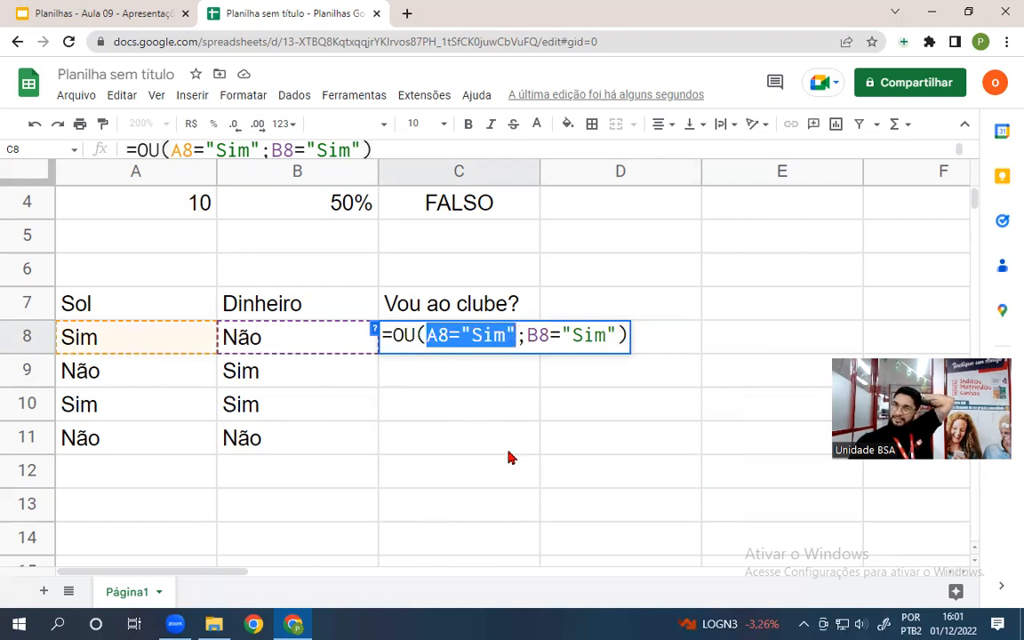
click(448, 337)
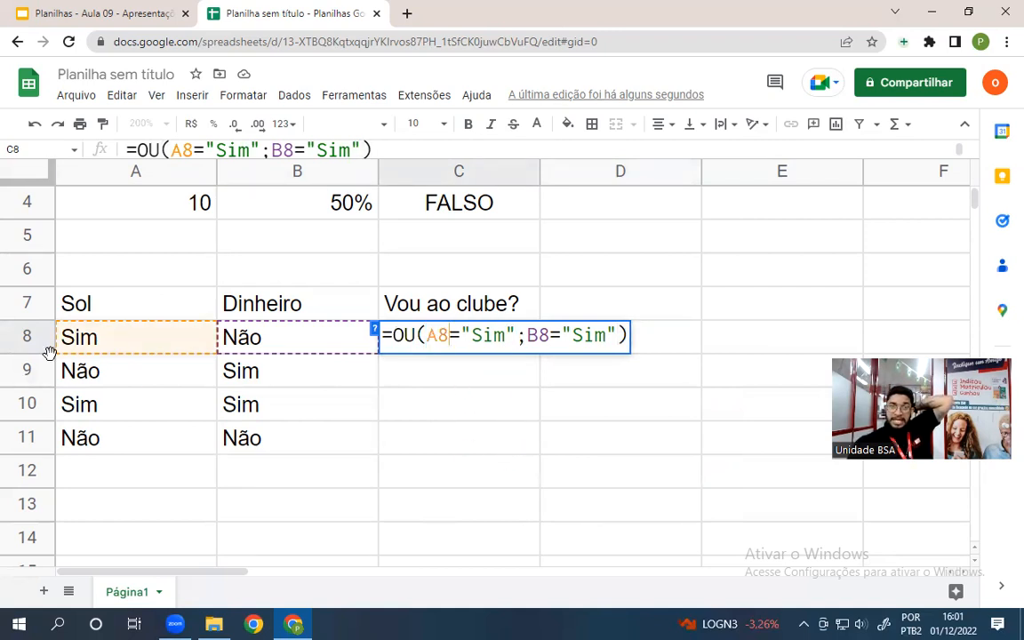
drag(473, 336, 504, 336)
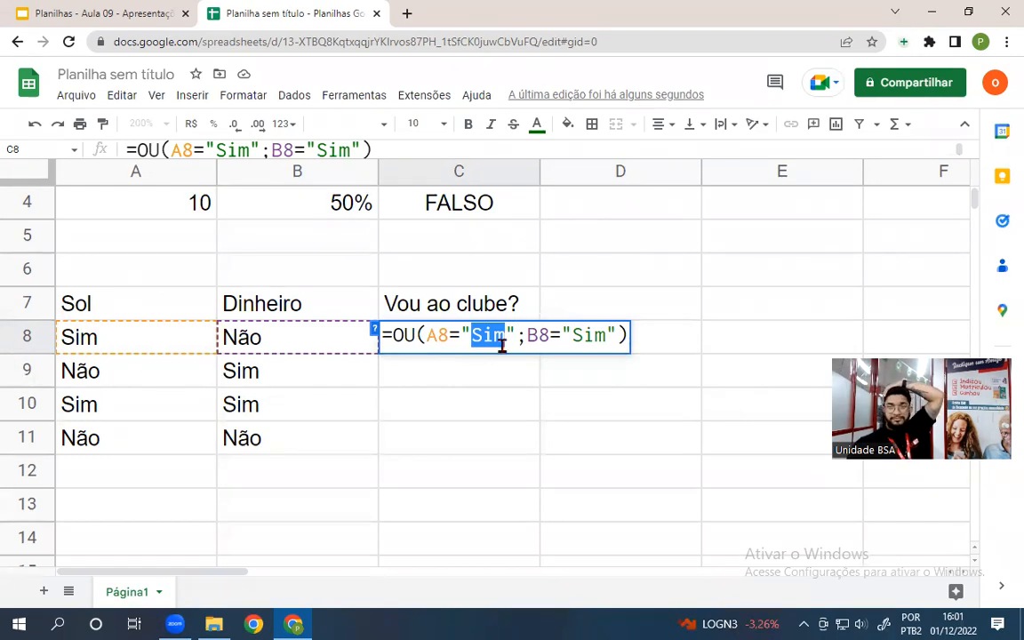
drag(517, 336, 426, 336)
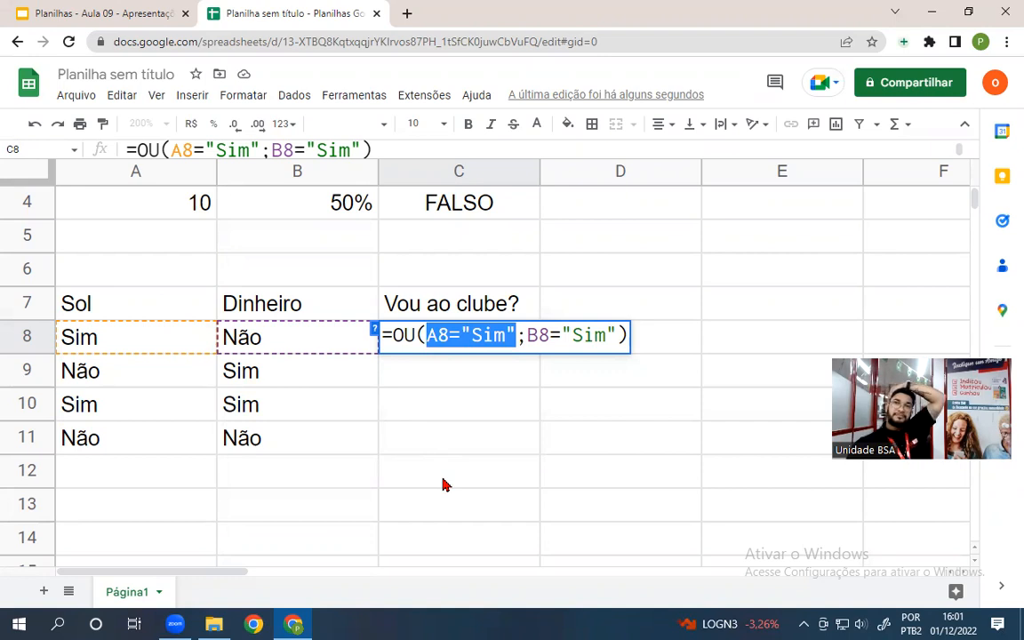
drag(527, 336, 621, 335)
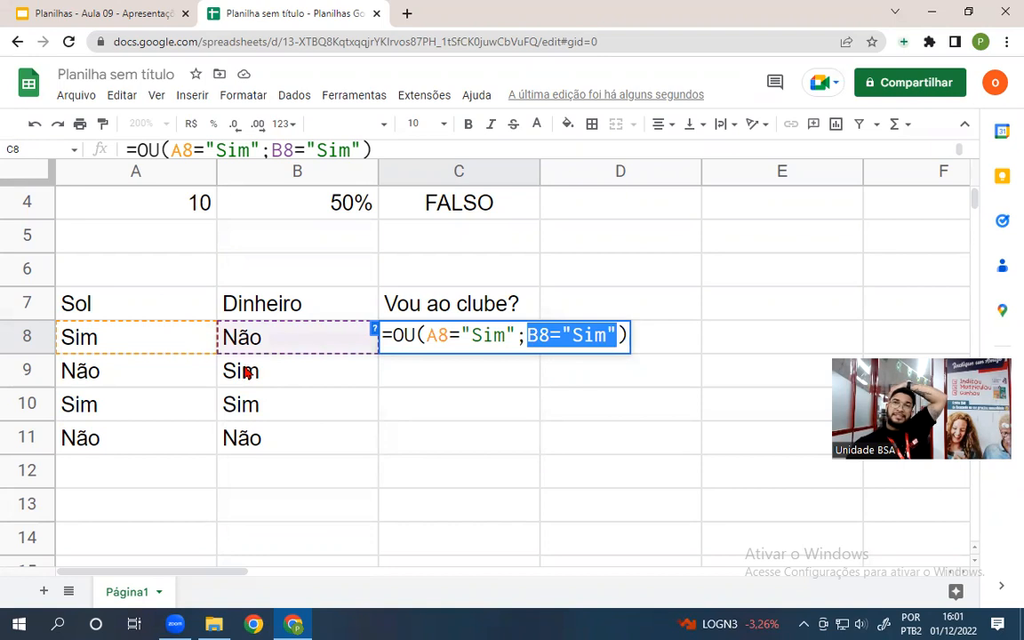
double_click(400, 336)
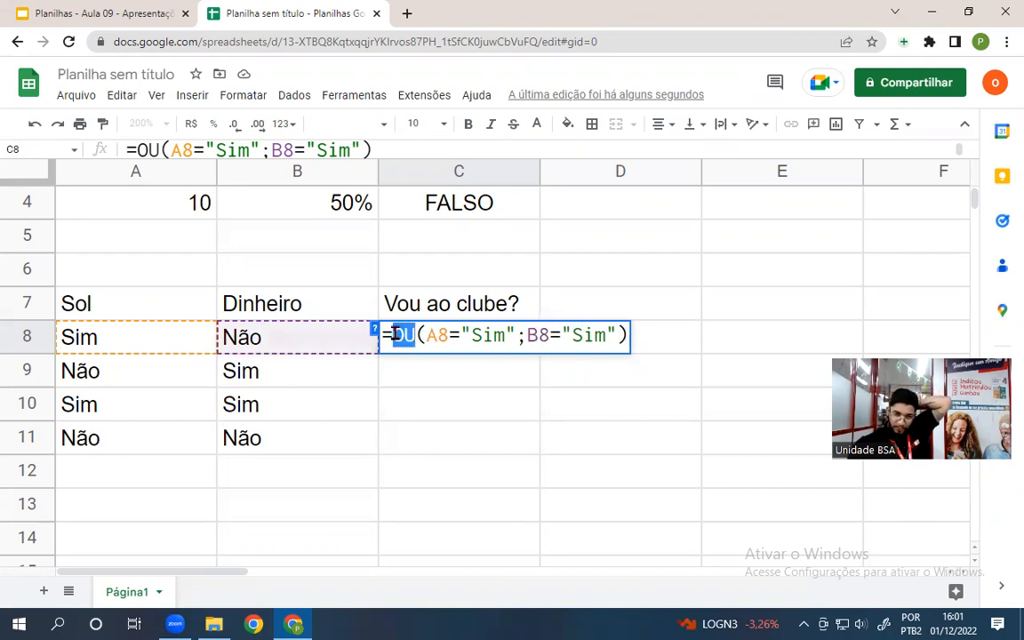
click(623, 336)
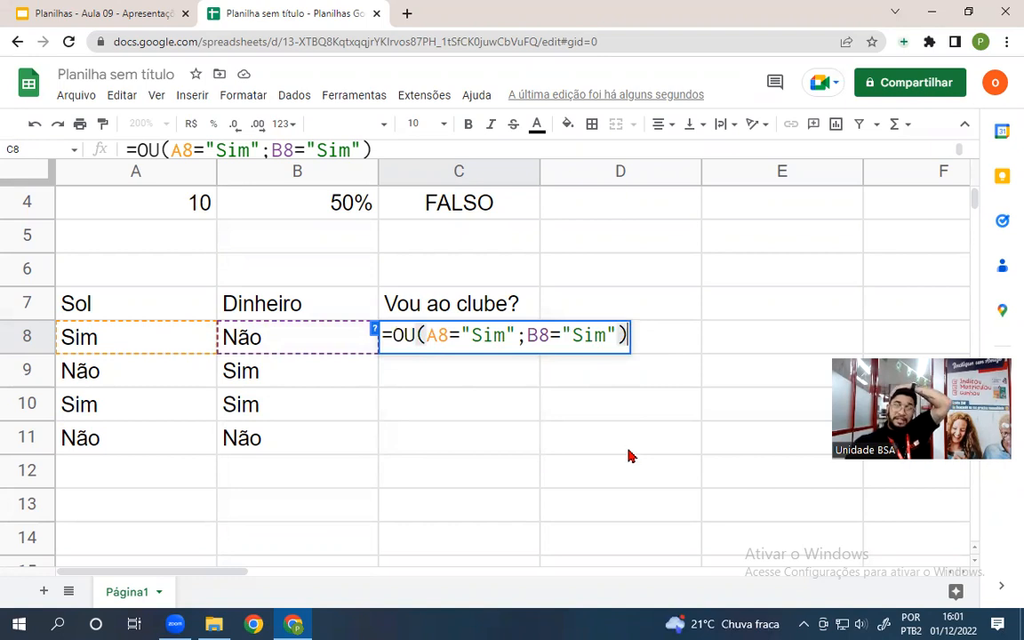
key(Return)
- Review the E formula in C2 of the approval table and its two conditions for comparison with OU
scroll(409, 337, up, 1)
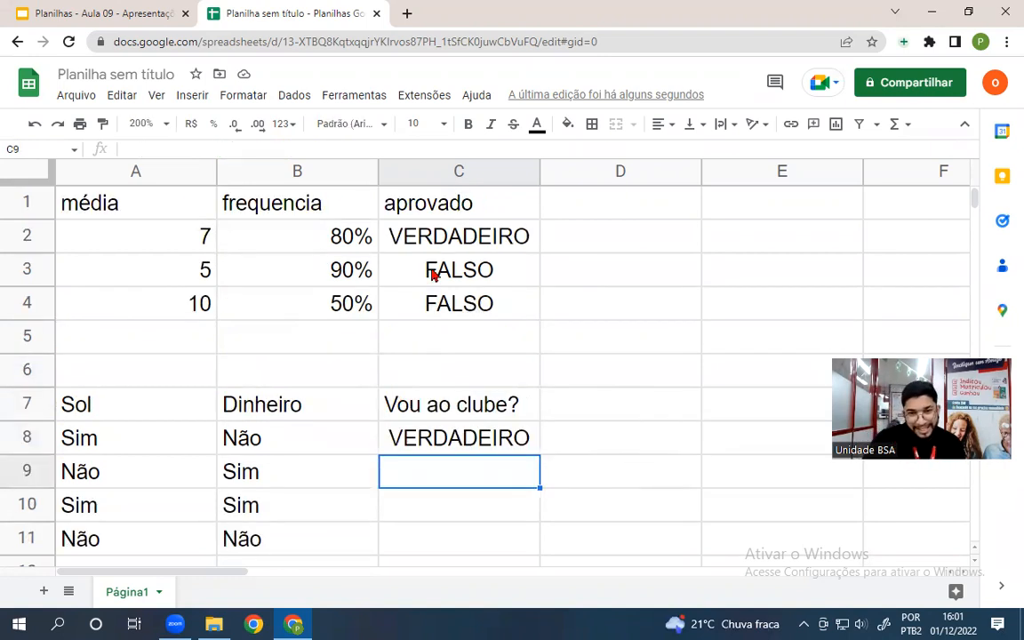
click(438, 238)
double_click(438, 238)
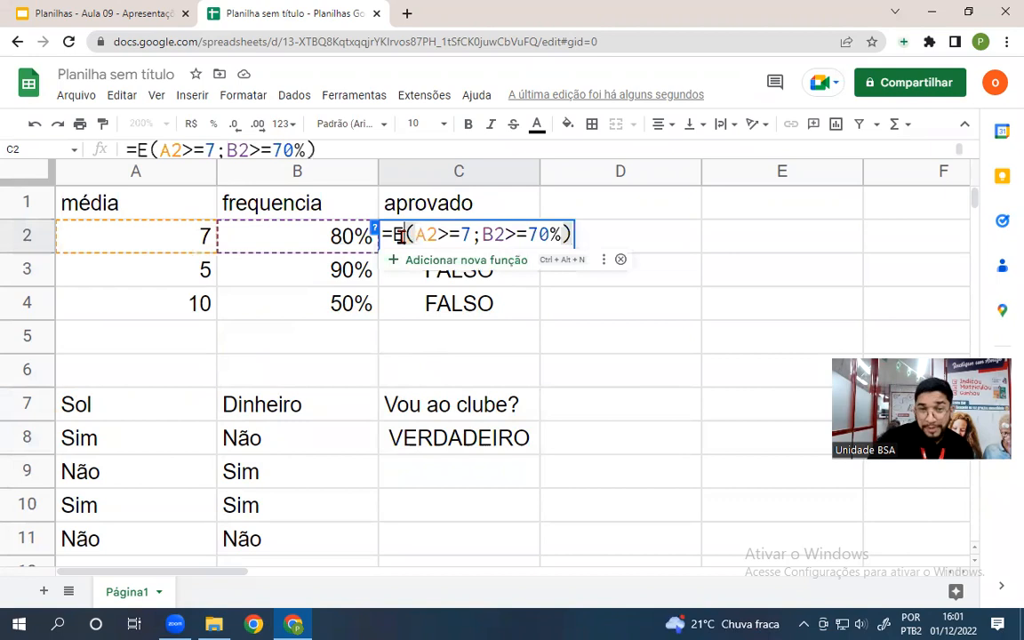
drag(415, 234, 565, 235)
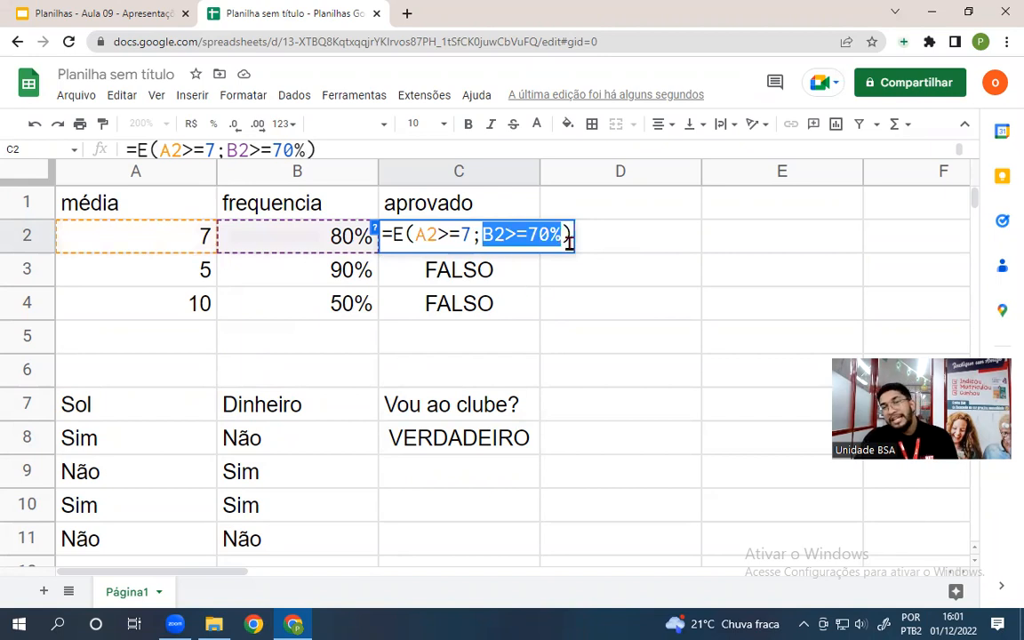
click(591, 238)
- Fill the OU formula from C8 down to C11 and check it against the values in A11 and B11
scroll(500, 352, down, 1)
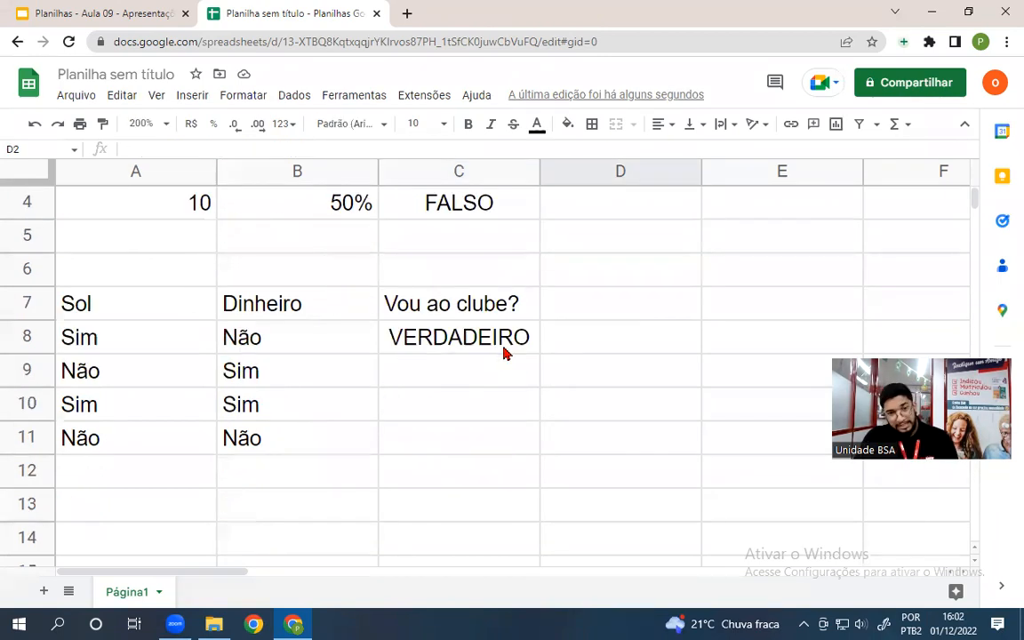
click(461, 351)
drag(539, 352, 502, 440)
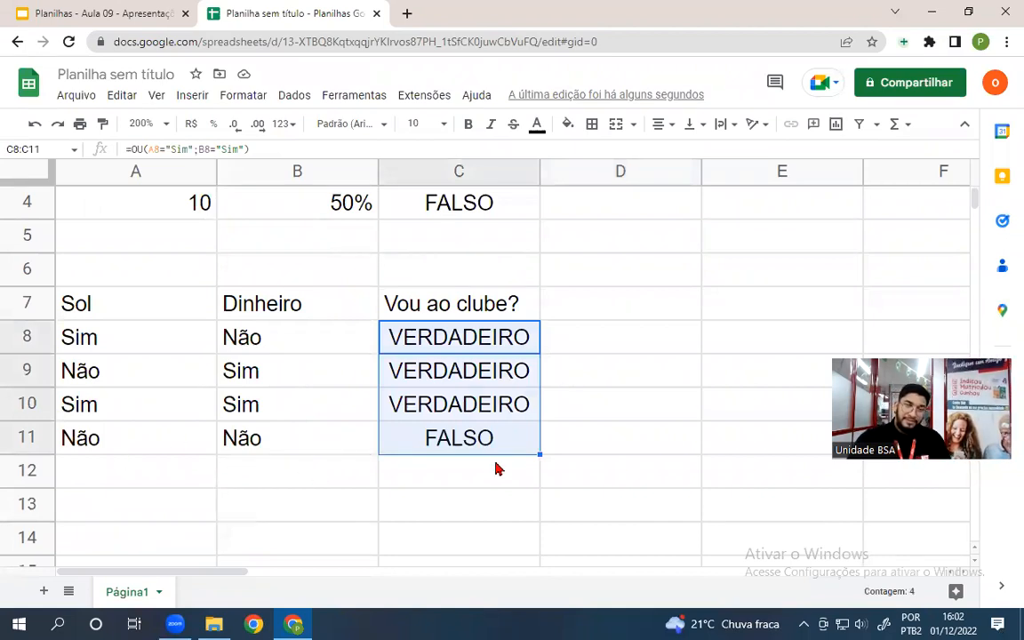
click(183, 440)
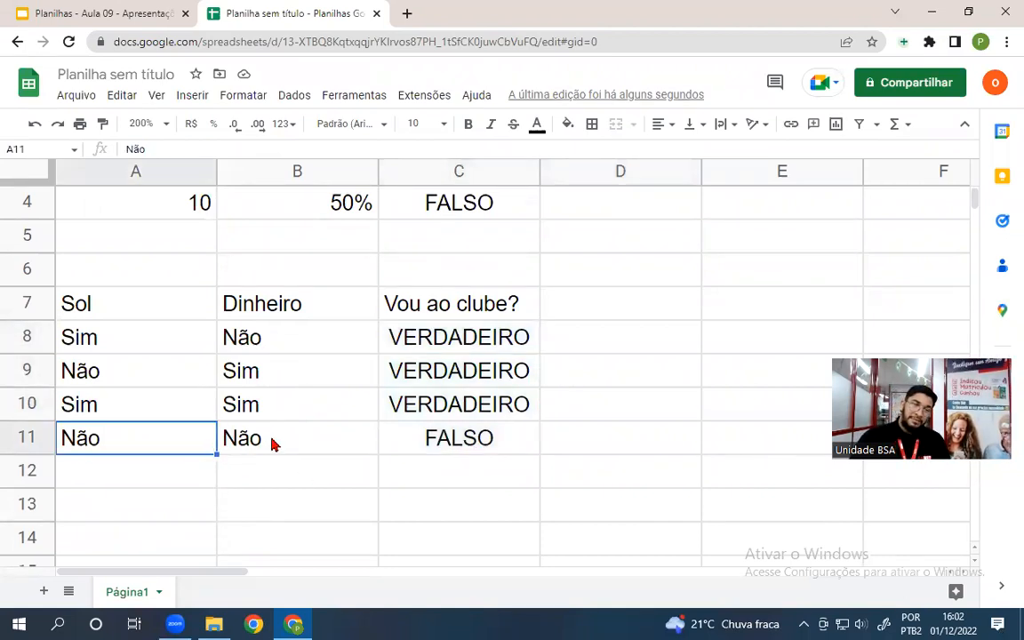
click(275, 449)
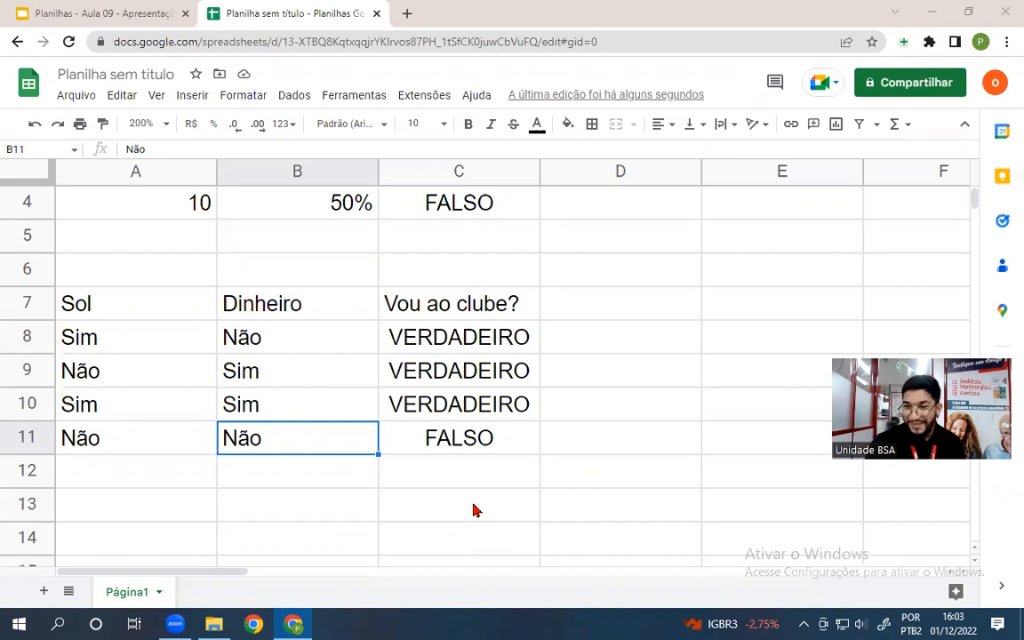
- Switch to the Aula 09 slides, view the OU truth table and the Negação (NÃO) slide, and return to the spreadsheet
click(89, 16)
click(104, 470)
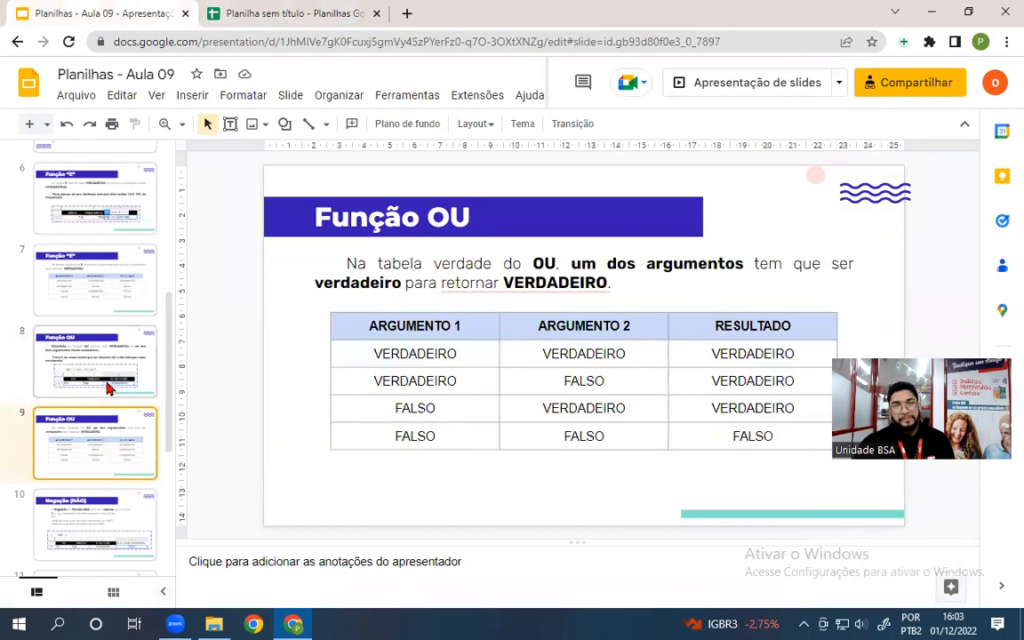
scroll(89, 338, down, 3)
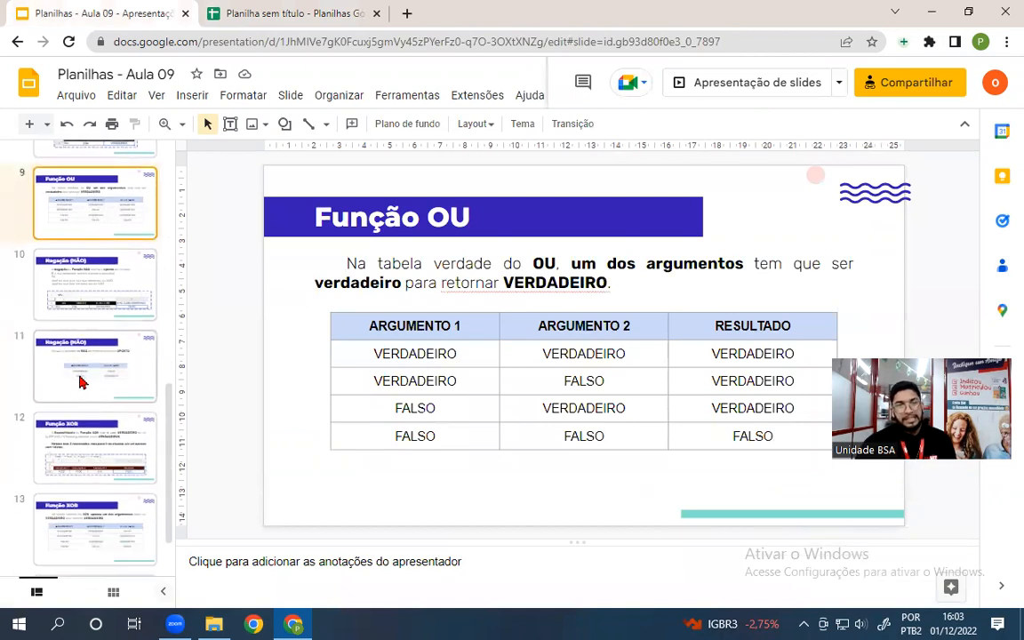
click(64, 294)
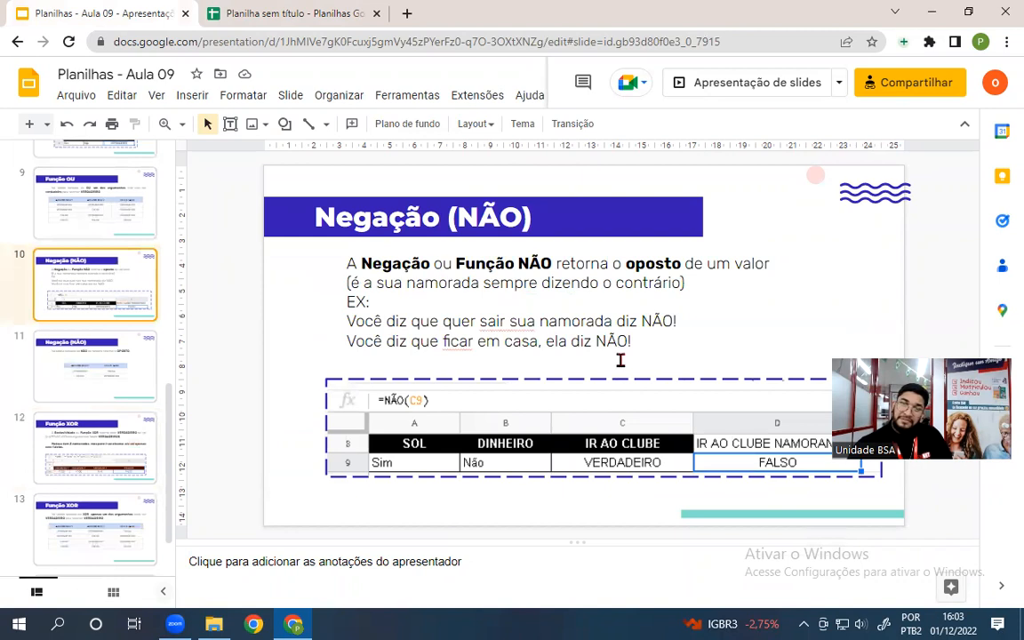
click(279, 16)
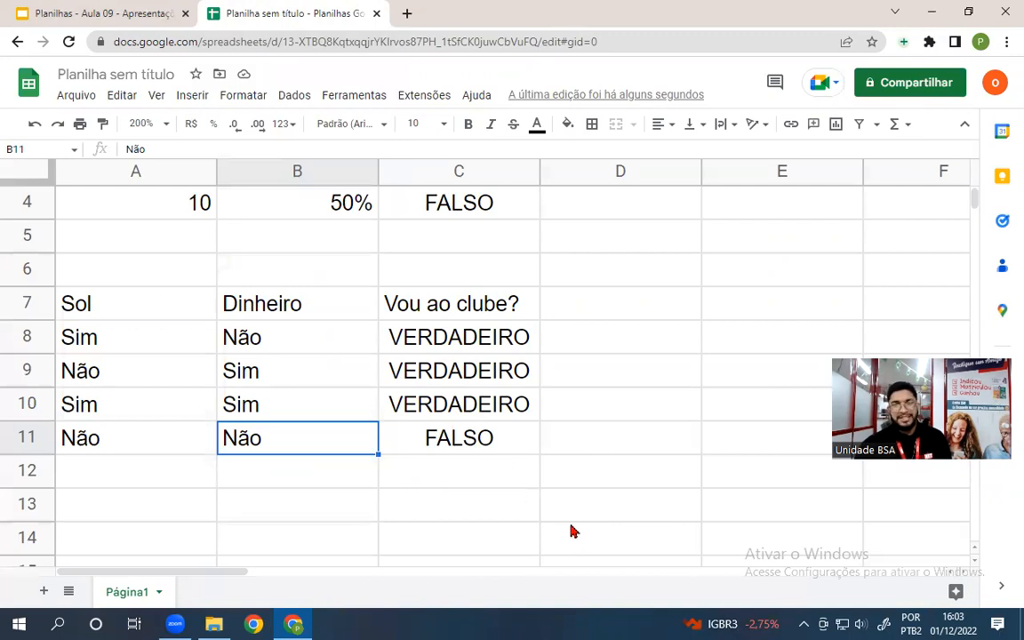
- Add the column heading Namorada in D7, beside Vou ao clube?
click(612, 318)
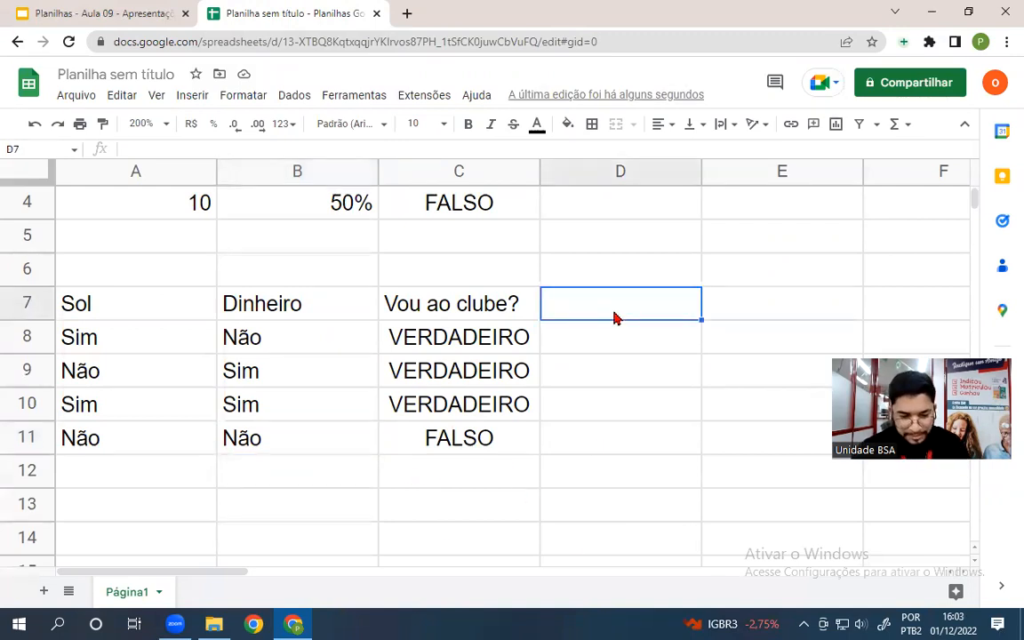
text(Namorada)
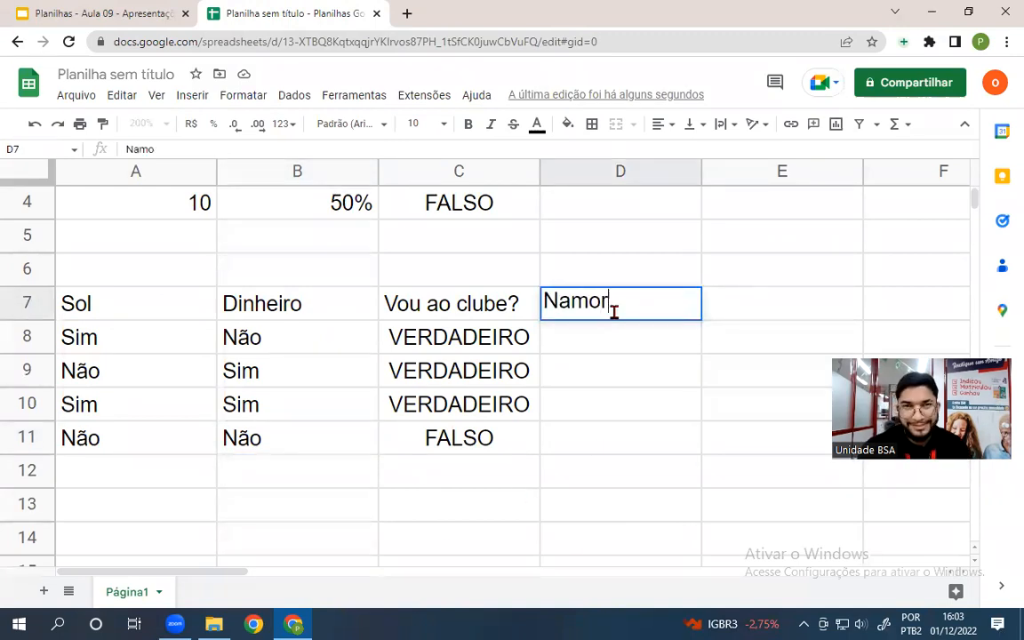
key(Return)
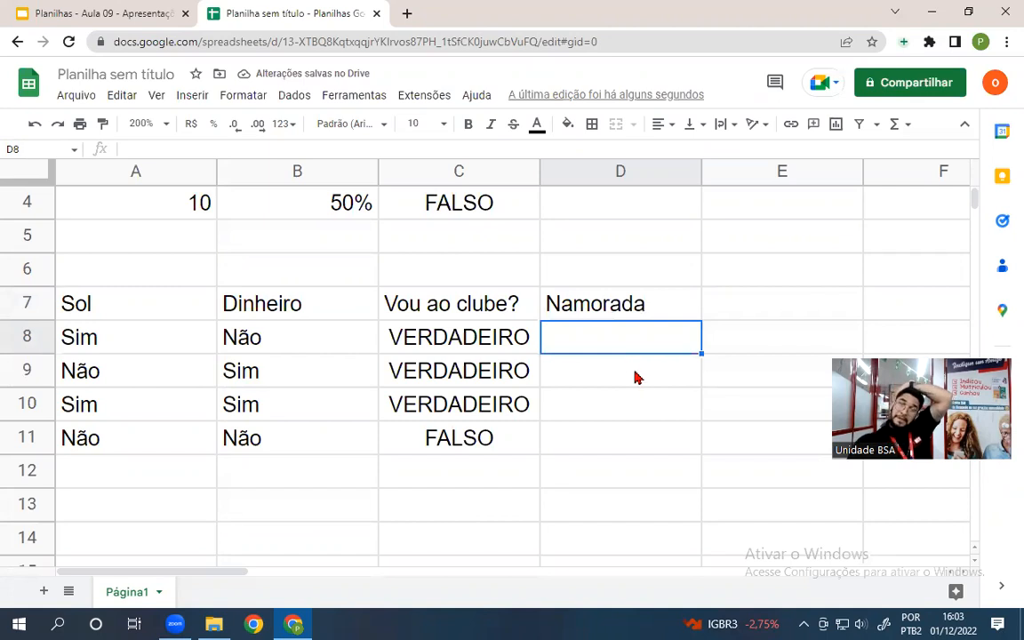
click(607, 307)
click(610, 352)
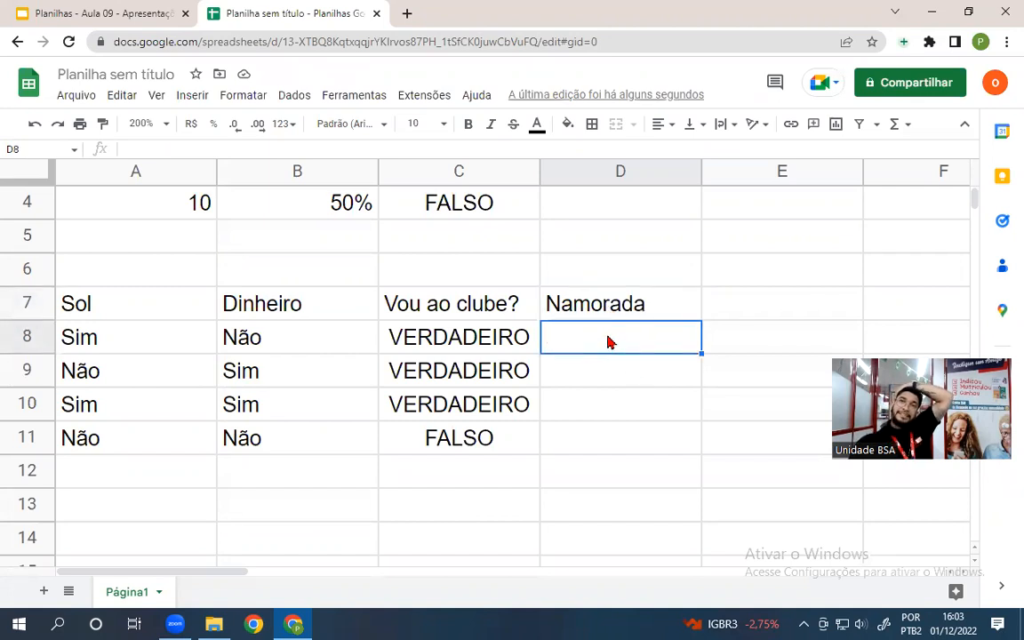
- Go over the row 8 values and enter =NÃO(C8) in D8 to negate the club result
click(91, 340)
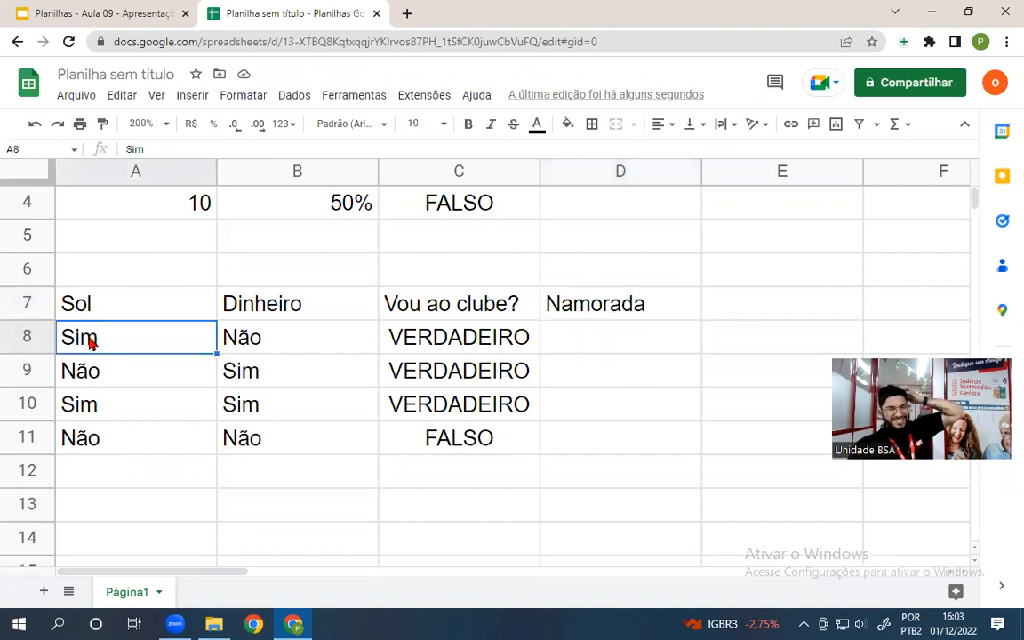
click(289, 345)
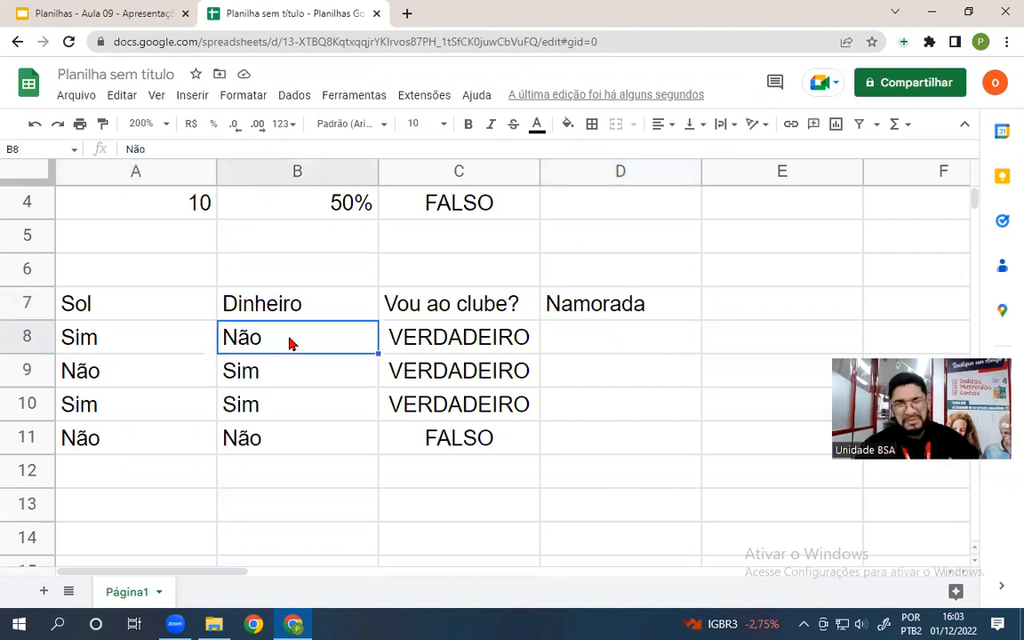
click(424, 345)
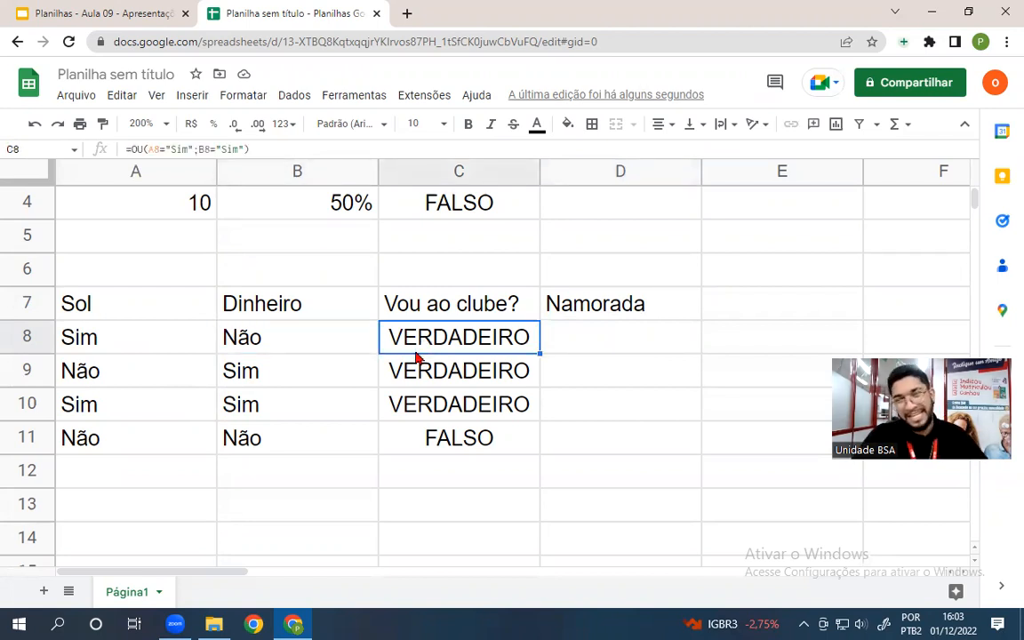
click(613, 344)
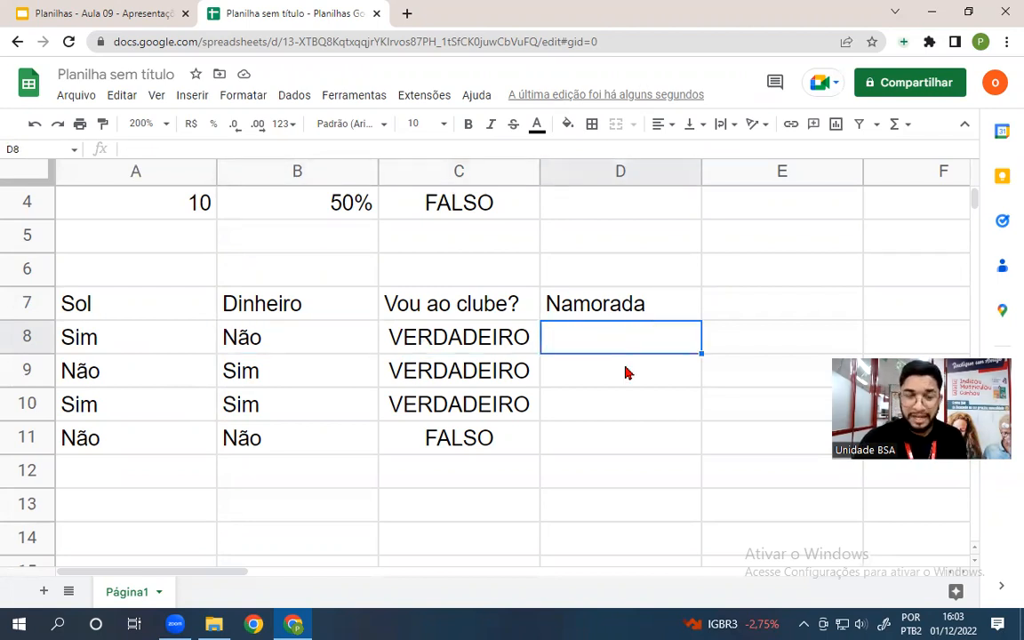
text(=n)
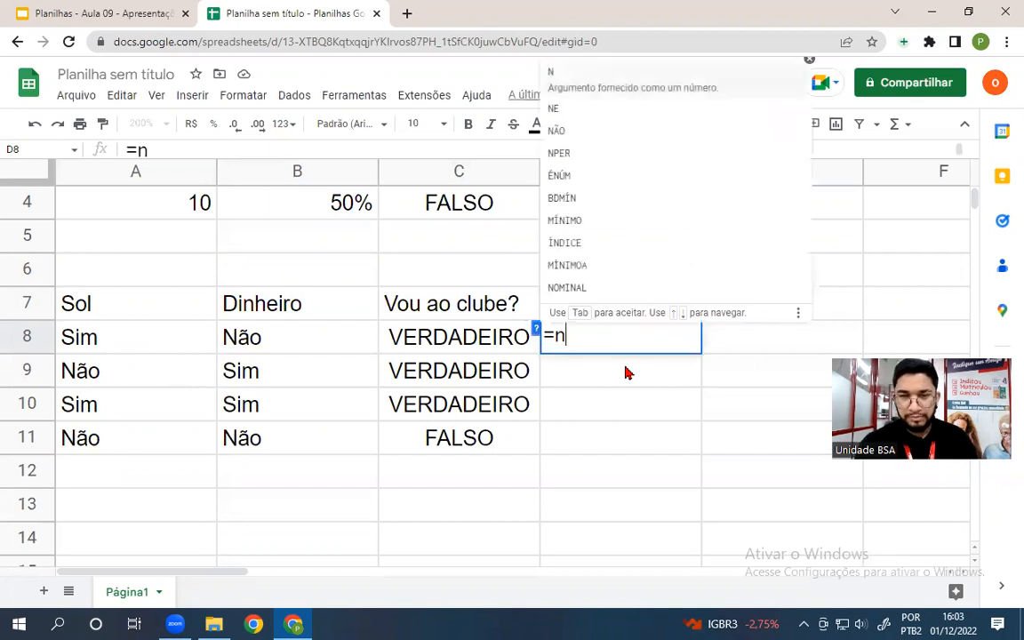
text(ão()
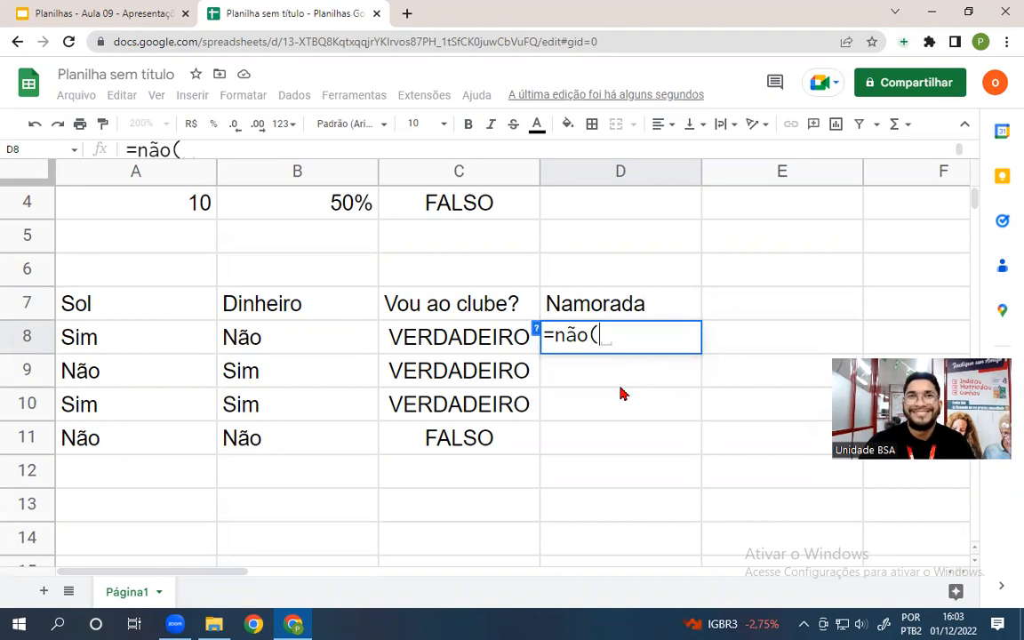
click(463, 343)
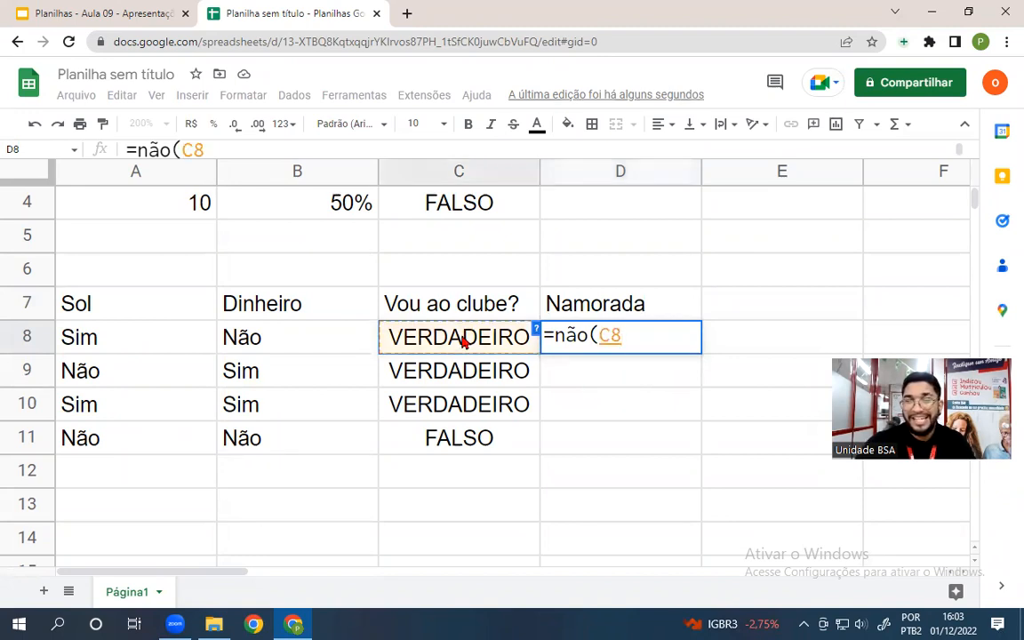
key(Return)
click(542, 504)
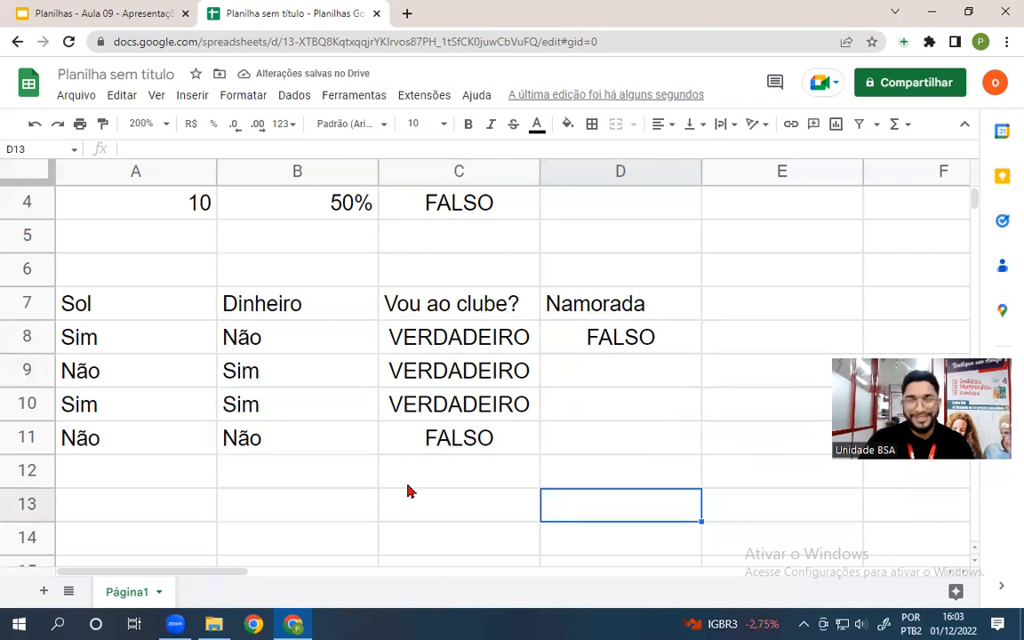
- Go over the row 9 values and enter =NÃO(C9) in D9 under Namorada
click(644, 342)
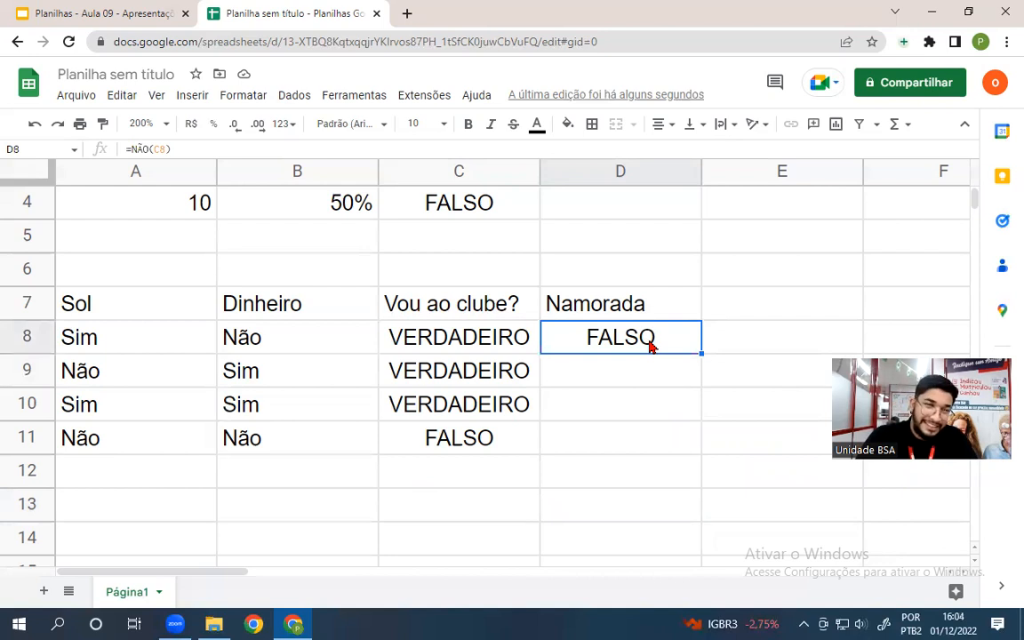
click(124, 382)
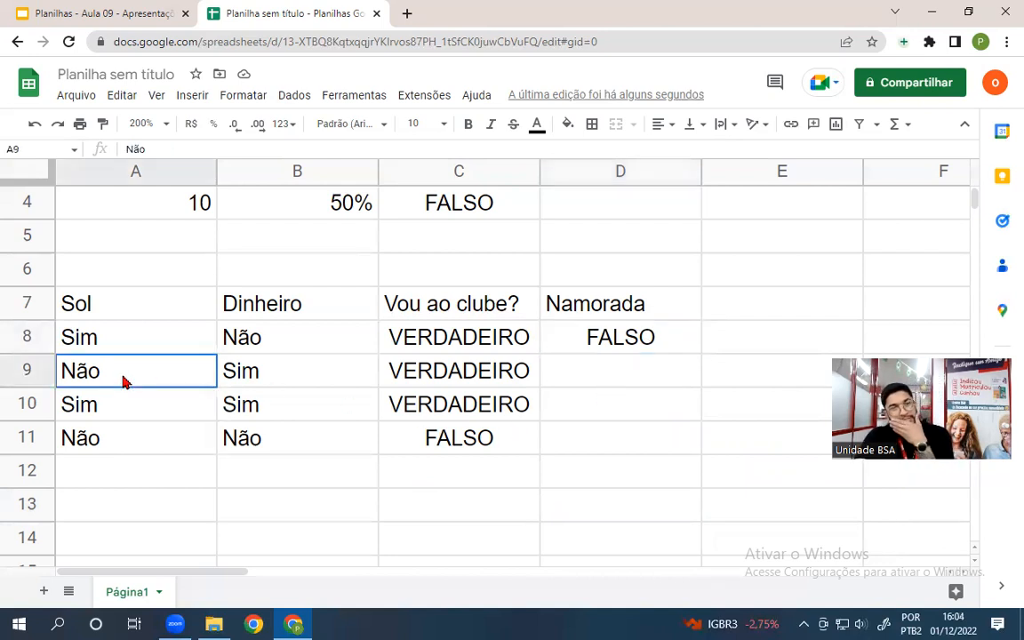
click(268, 377)
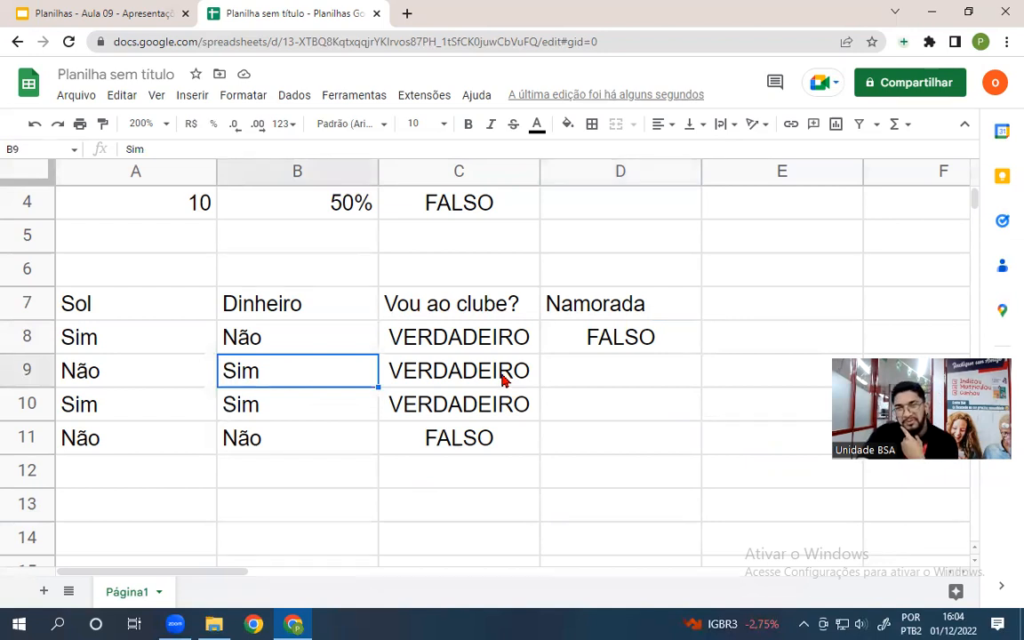
click(507, 380)
click(626, 380)
text(=não(C9)
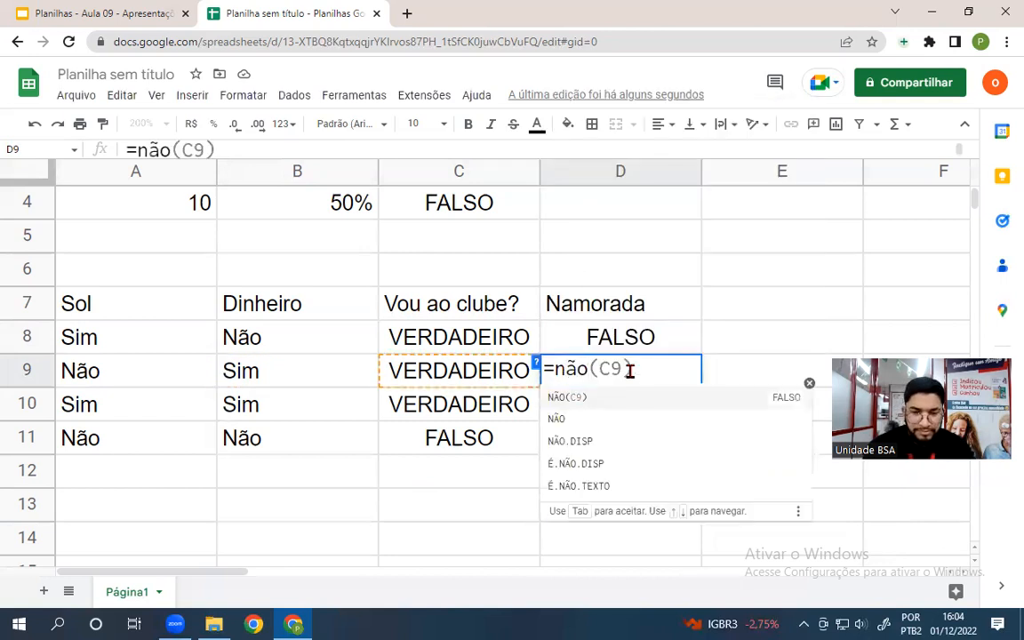
text(()
click(445, 372)
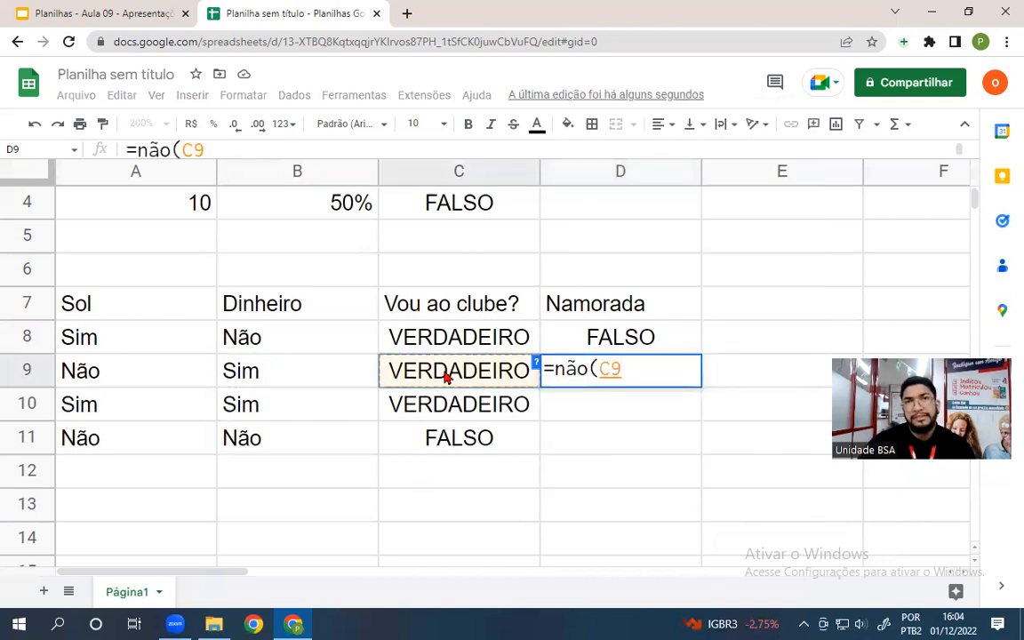
key(Return)
click(658, 476)
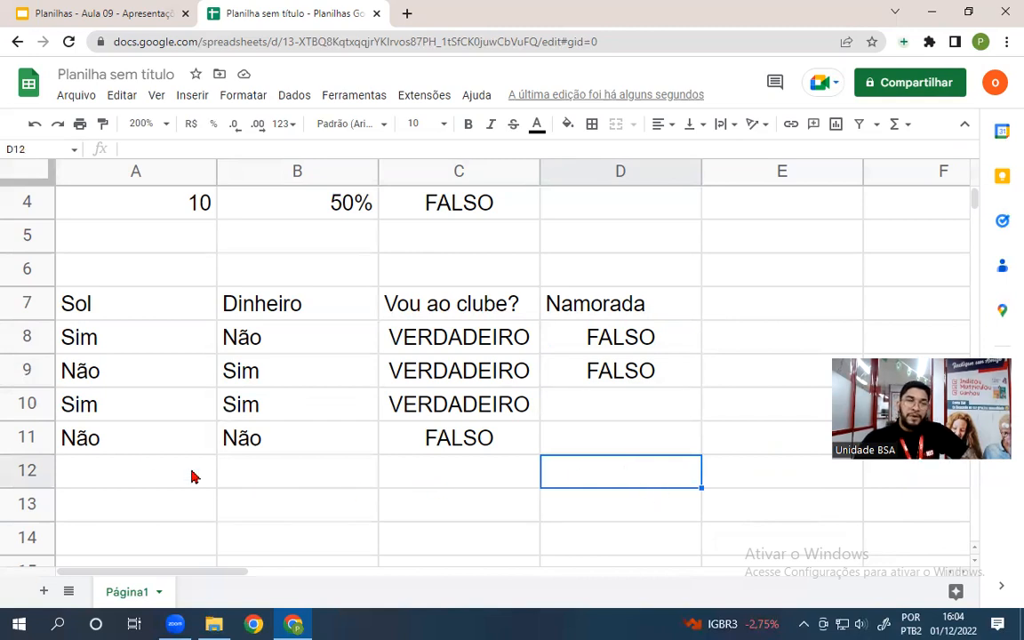
- Check A11, B11 and C11, and enter =NÃO(C11) in D11 under Namorada
click(134, 447)
click(253, 449)
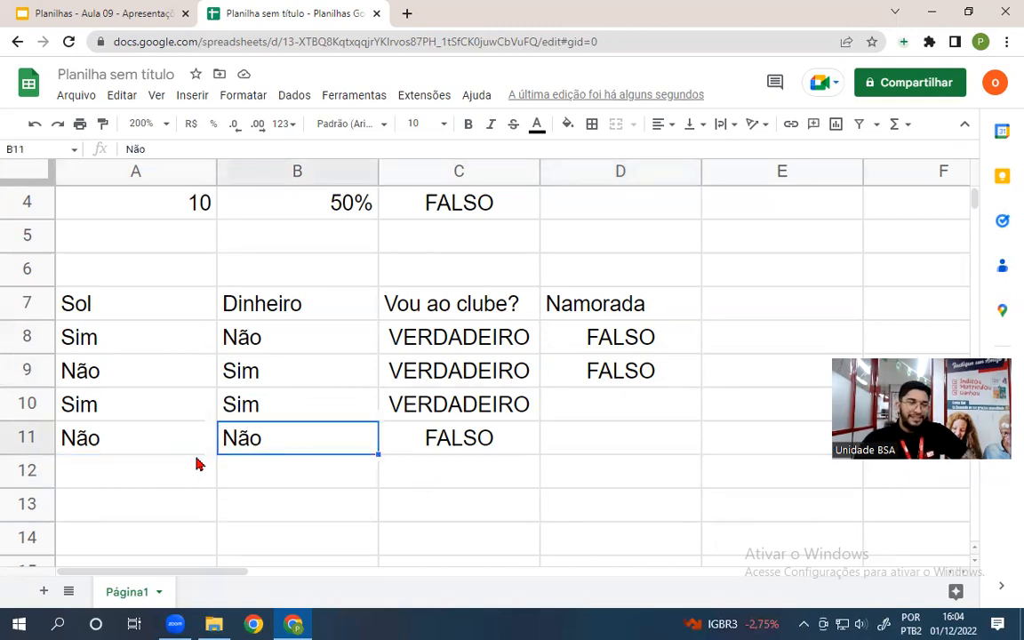
click(149, 442)
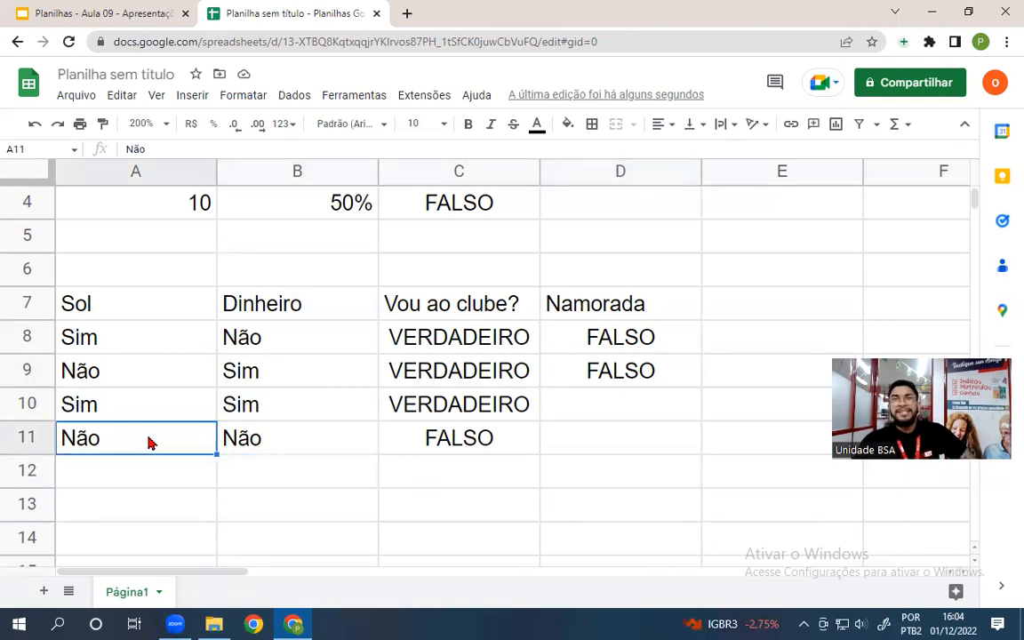
click(474, 451)
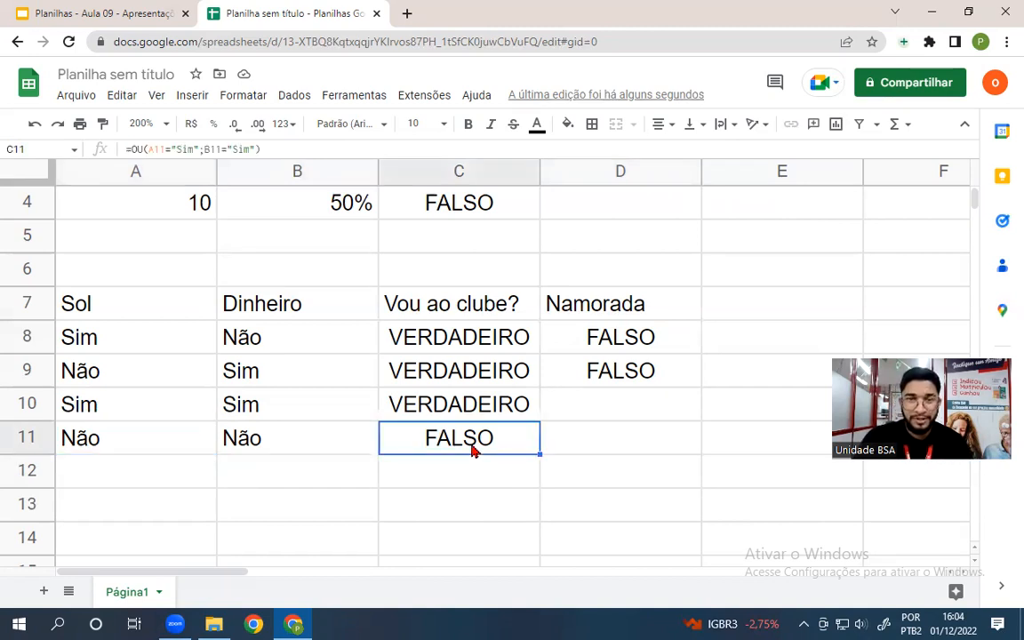
click(224, 446)
click(169, 451)
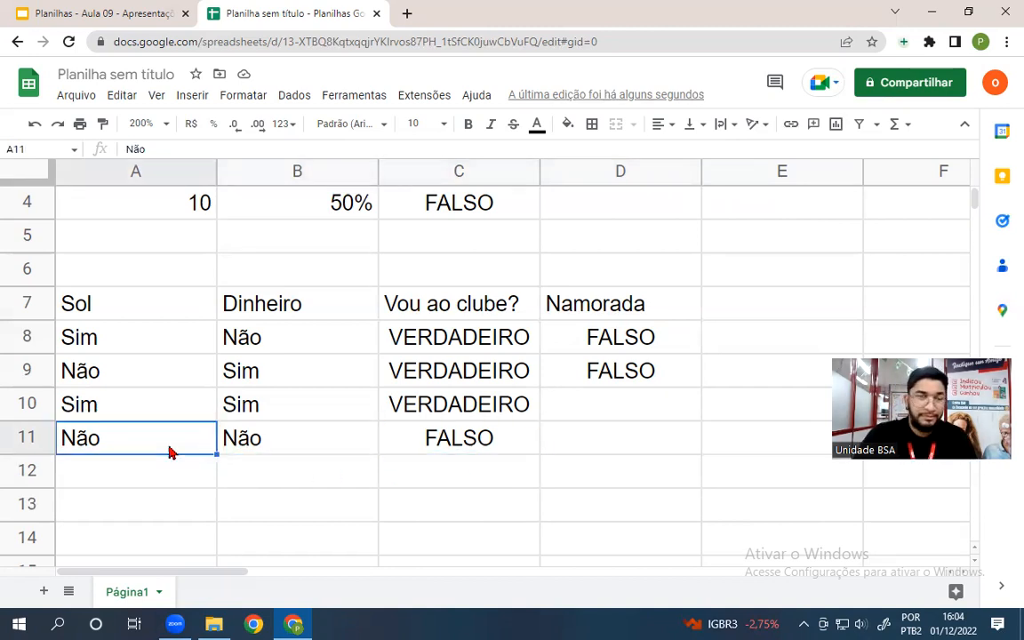
click(585, 444)
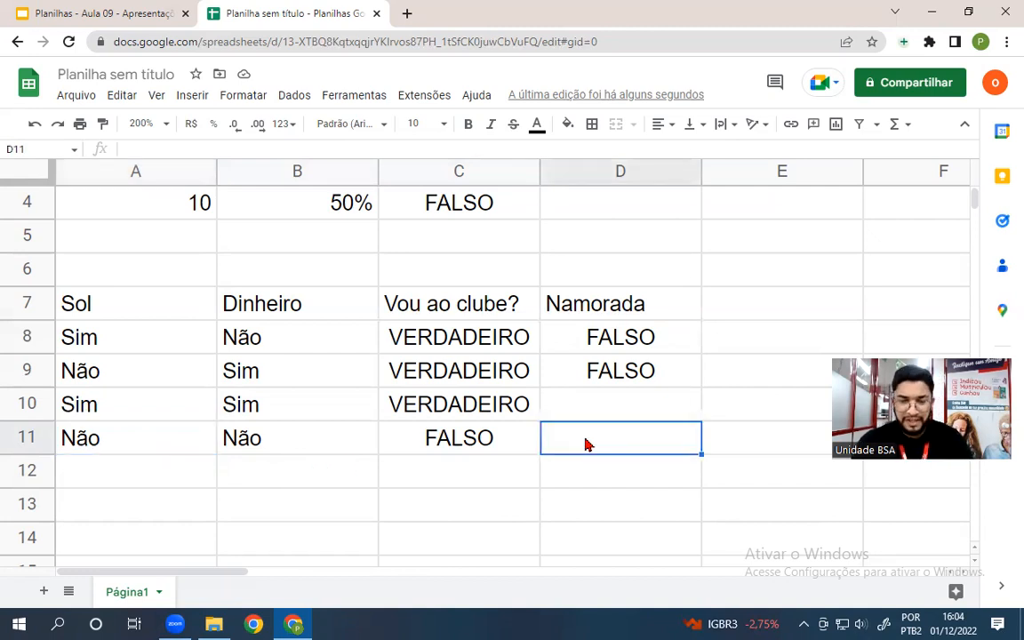
text(=não)
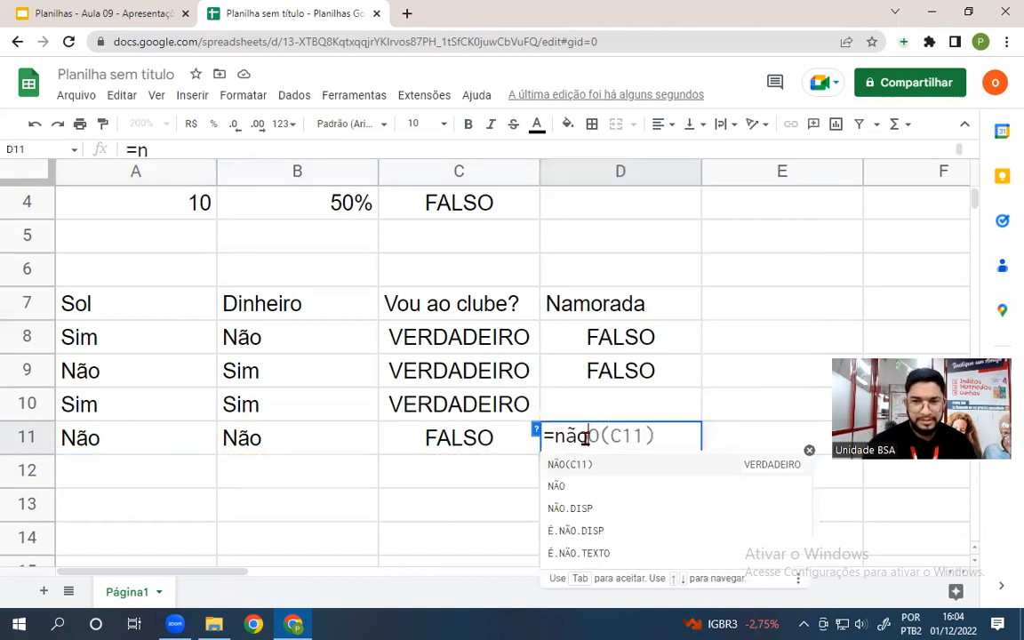
text(()
click(470, 441)
key(Return)
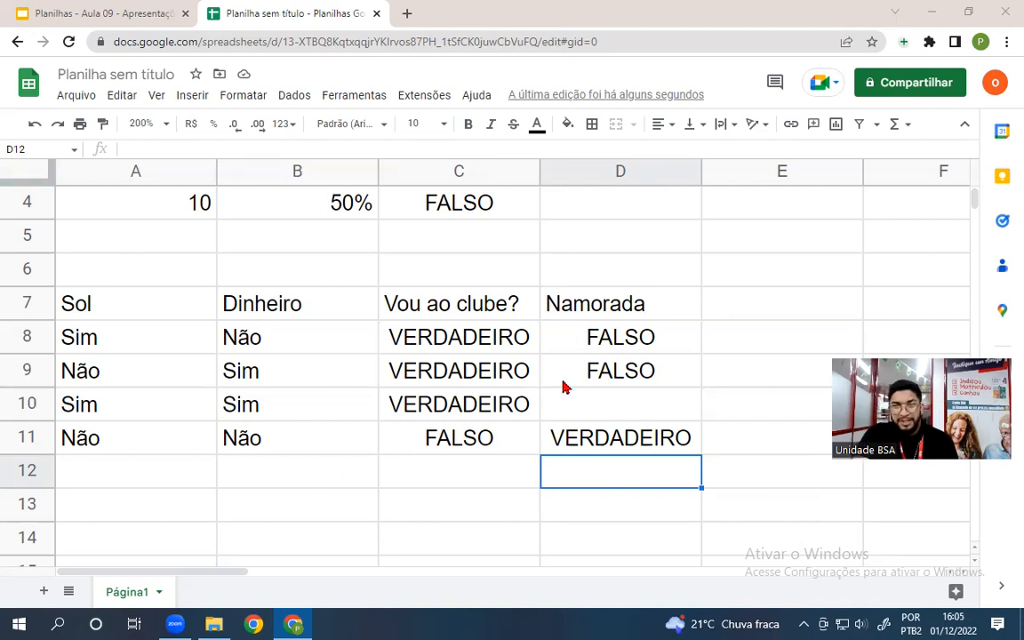
- Review the NÃO formulas in D8 and D11 against the club results they negate
key(Up)
key(Up)
key(Up)
key(Up)
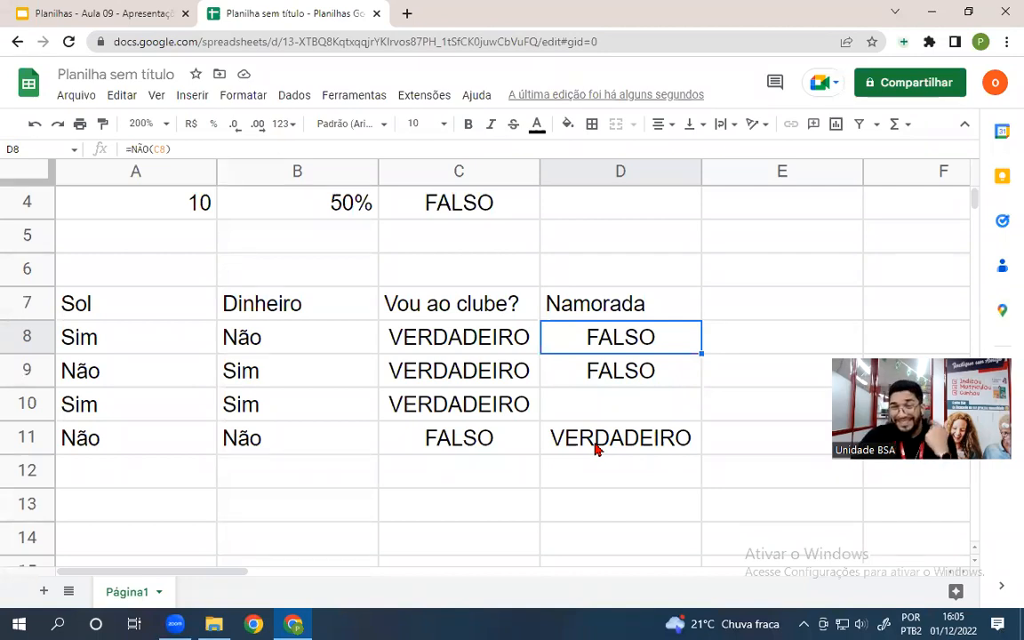
click(626, 442)
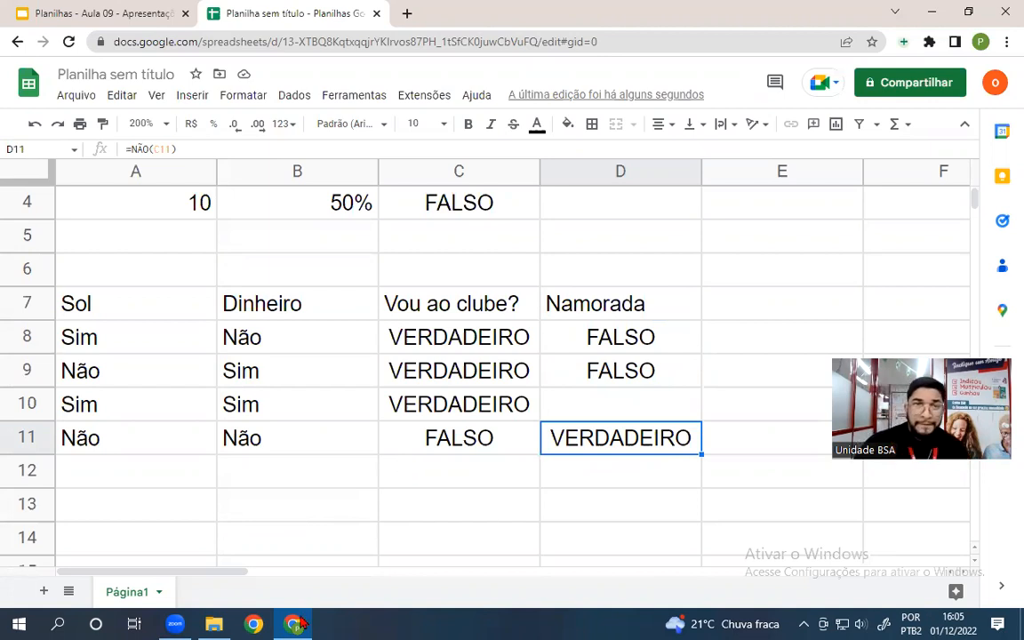
- Switch to the Aula 09 slides and view the NÃO truth table and the first Função XOR slide
click(59, 21)
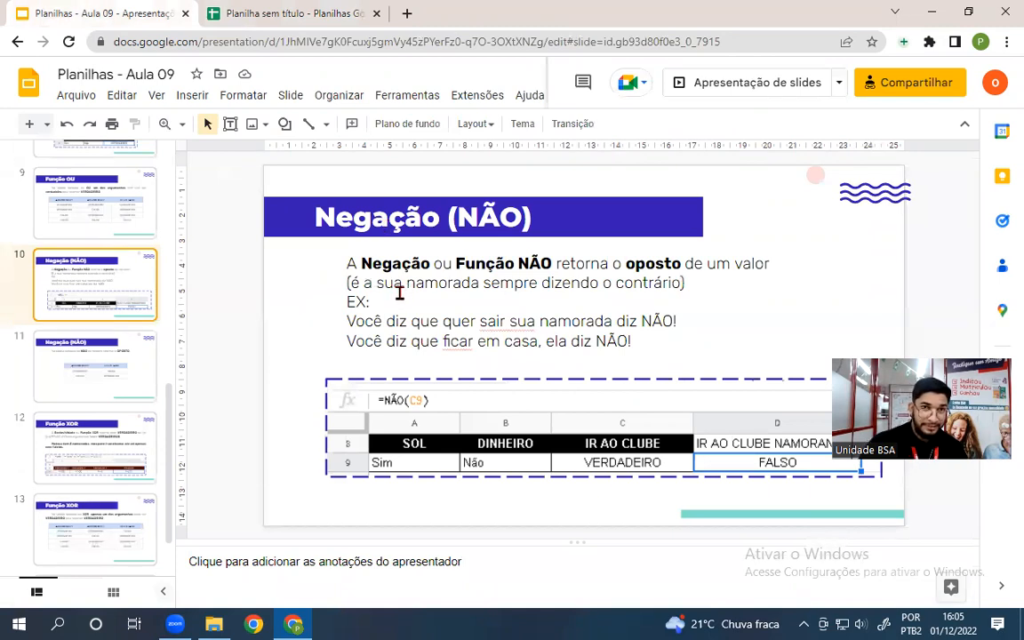
click(125, 375)
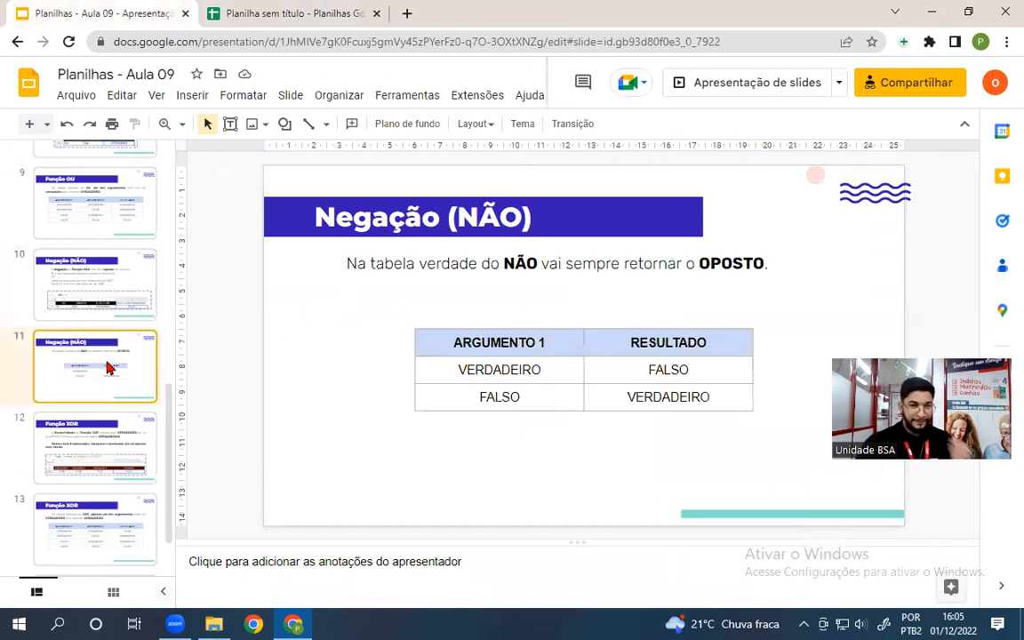
scroll(124, 360, down, 1)
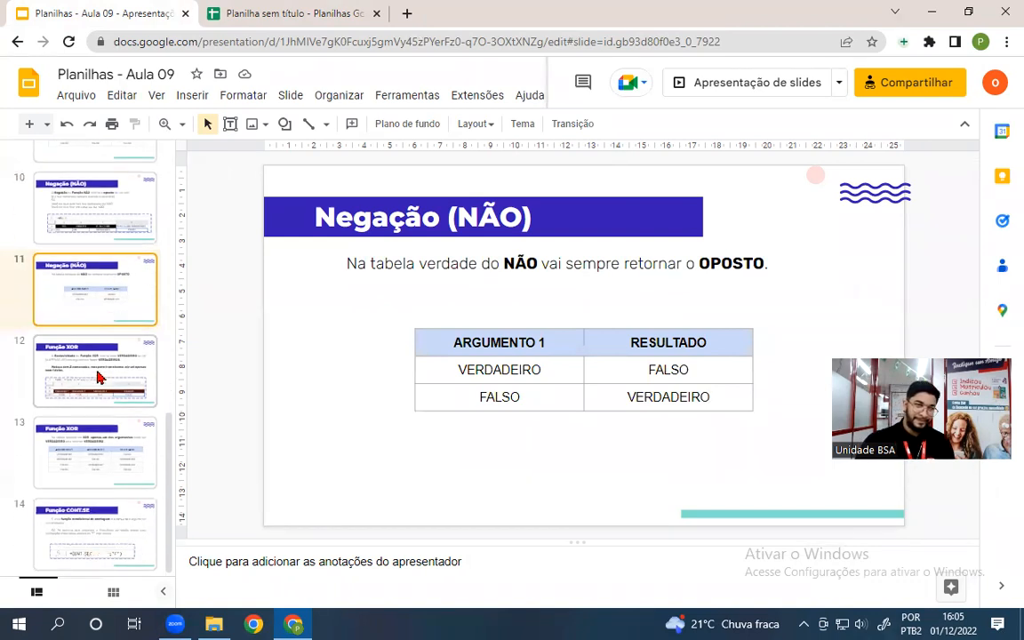
click(89, 347)
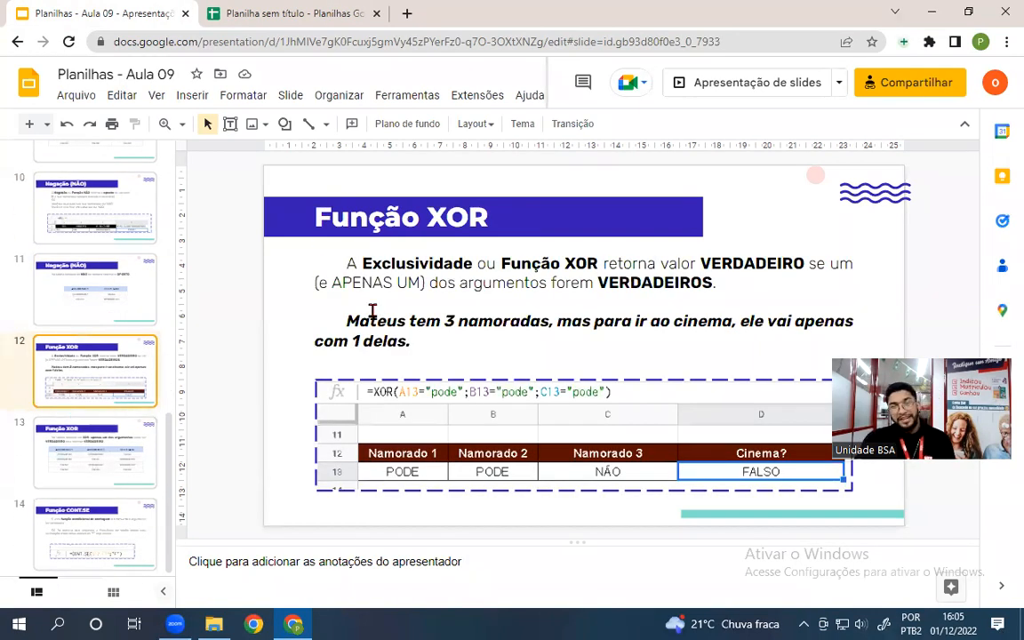
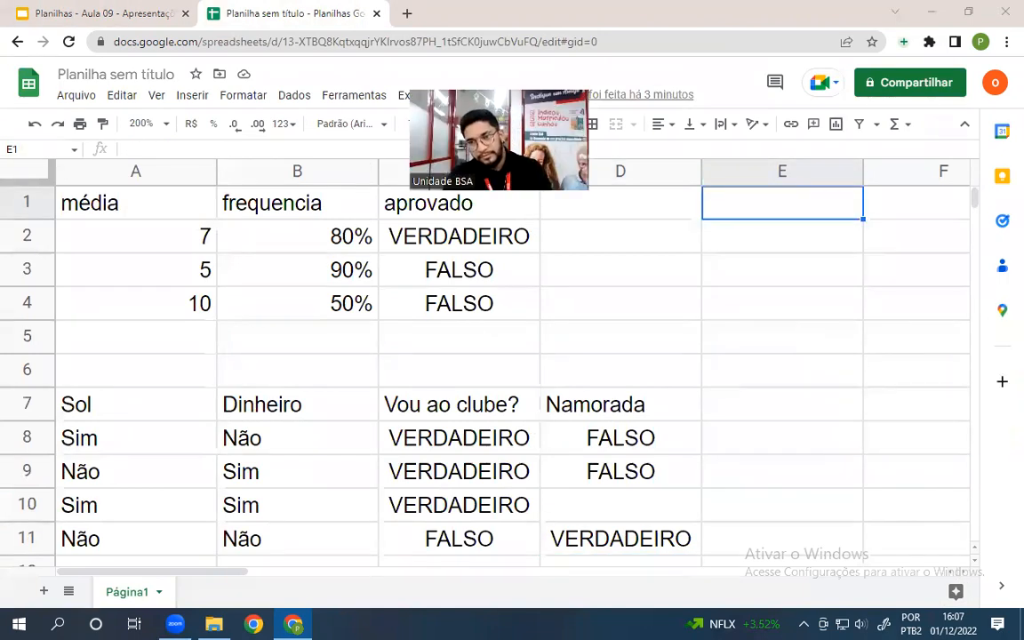
text(f)
key(Return)
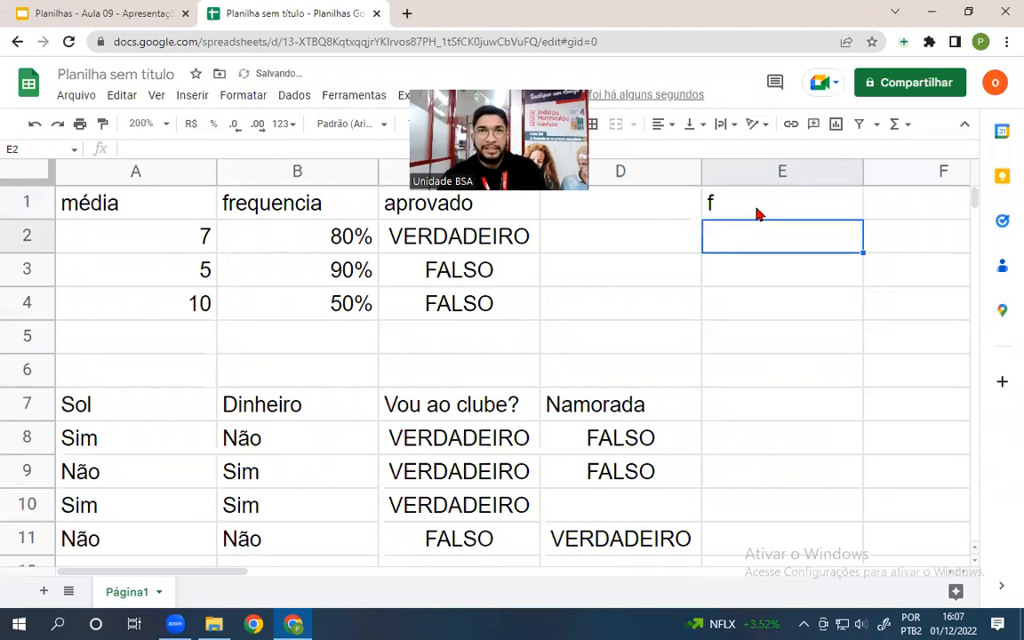
click(758, 214)
key(Delete)
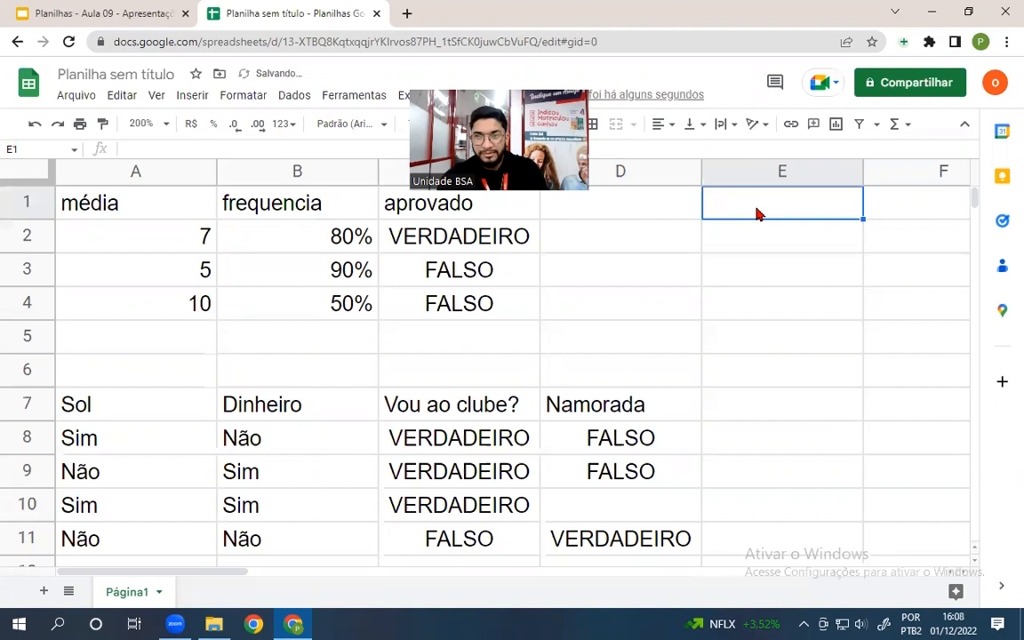
- Enter F in cells E1:E3 and P in cells E4:E9
text(F)
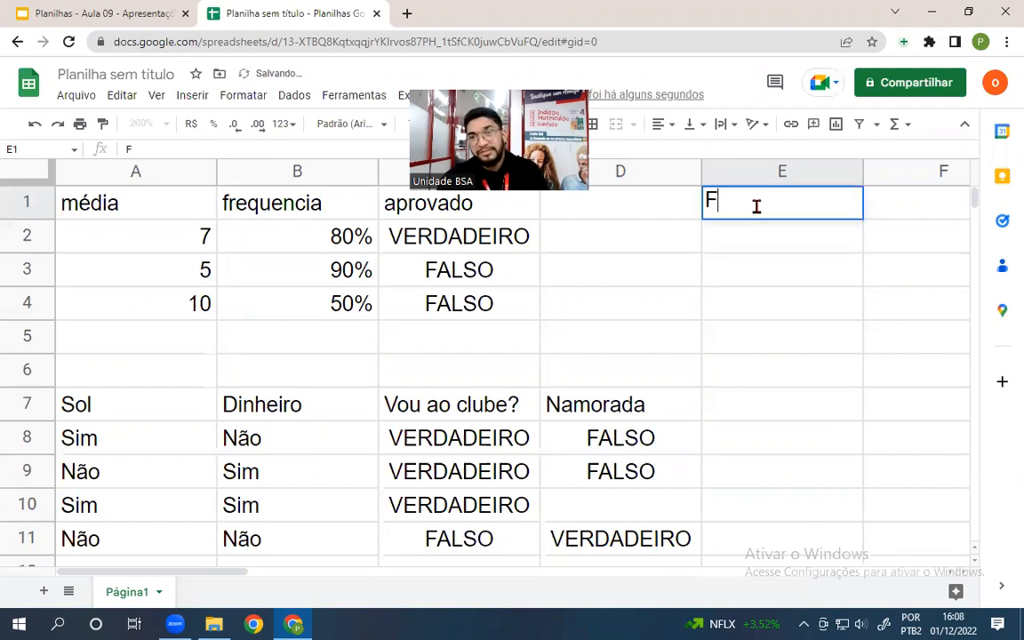
key(Return)
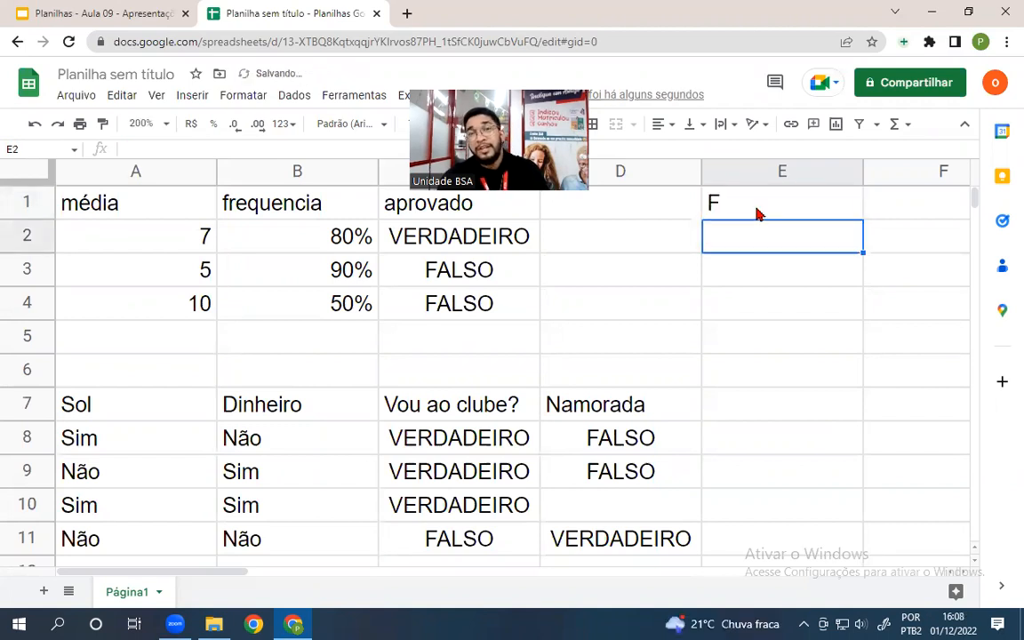
text(F)
key(Return)
text(F)
key(Return)
text(FP)
key(Return)
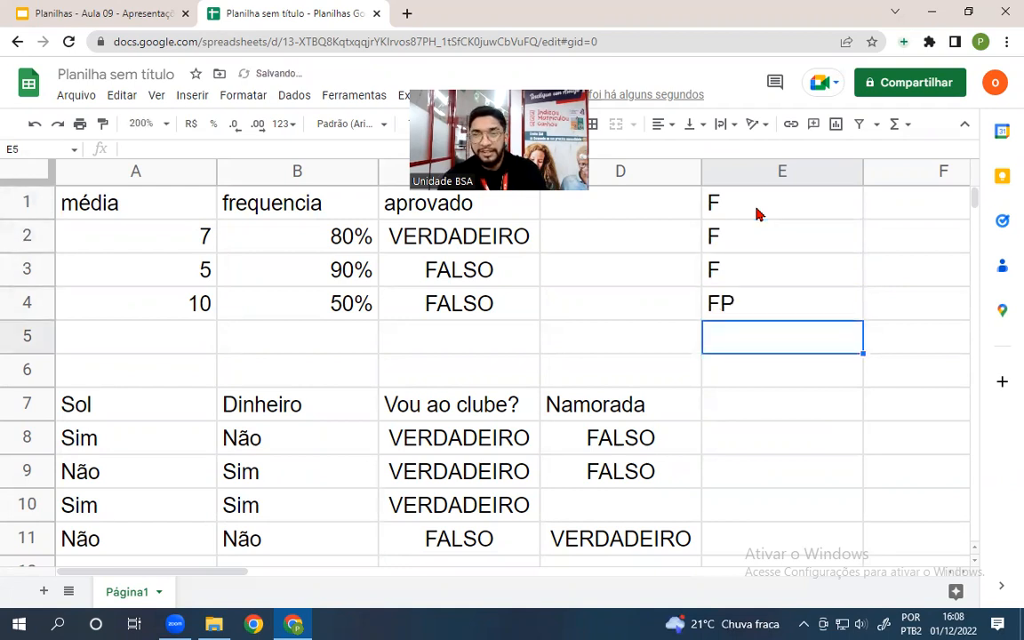
key(Up)
text(P)
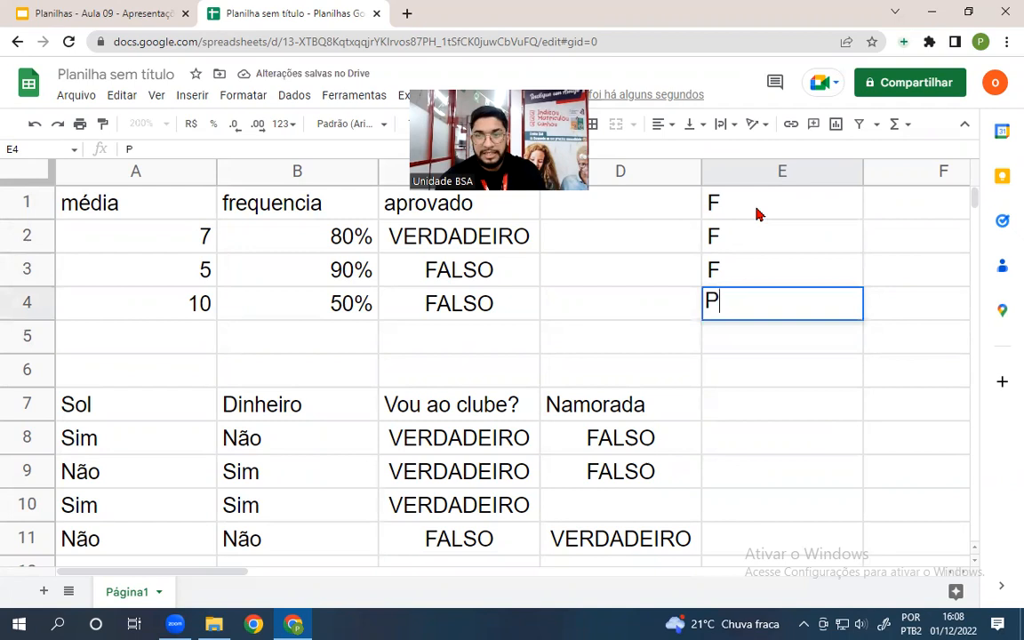
key(Return)
text(P)
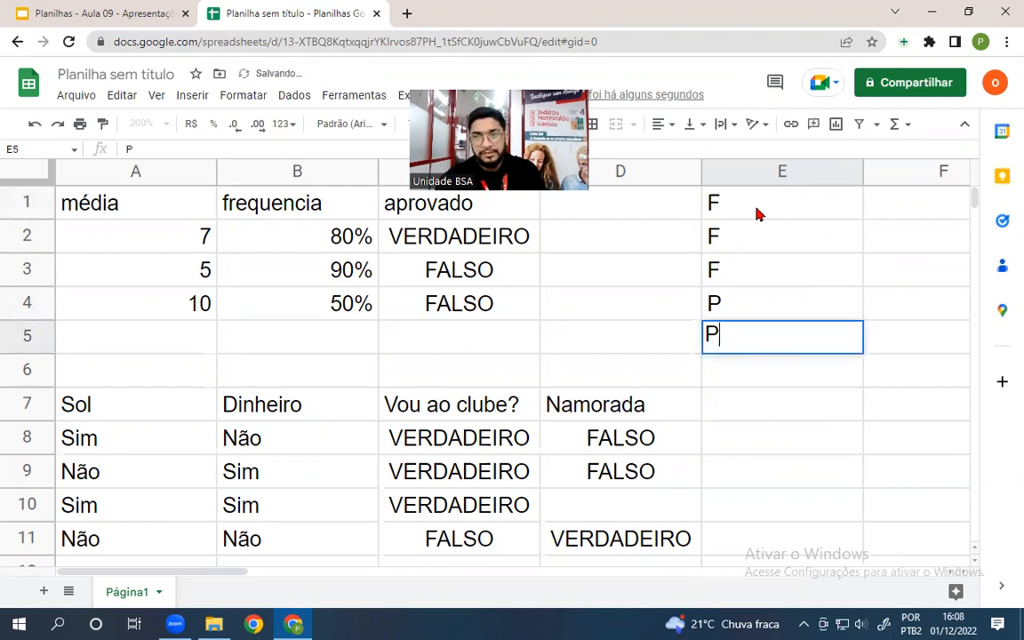
key(Return)
text(P)
key(Return)
text(P)
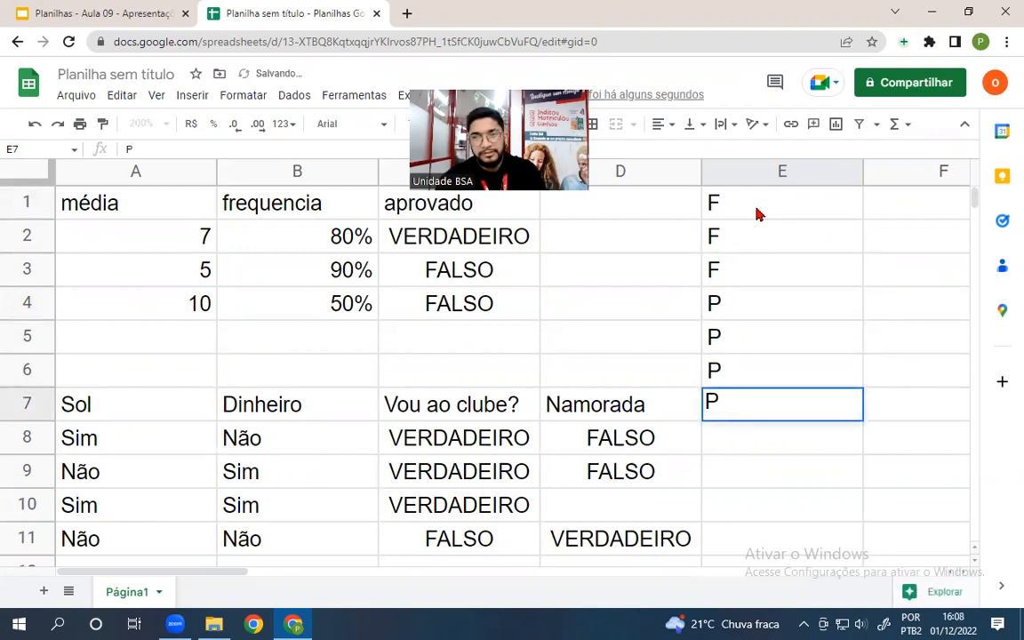
key(Return)
text(P)
key(Return)
text(P)
key(Return)
- Enter F and P alternately in cells E10:E15, starting with F
text(F)
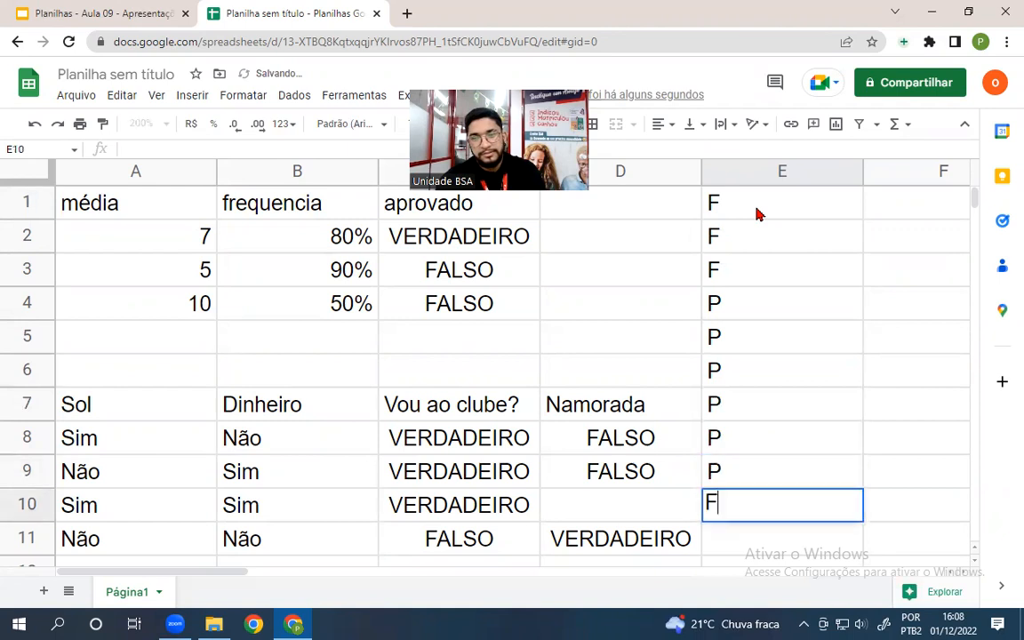
key(Return)
text(P)
key(Return)
text(F)
key(Return)
text(P)
key(Return)
text(FP)
key(BackSpace)
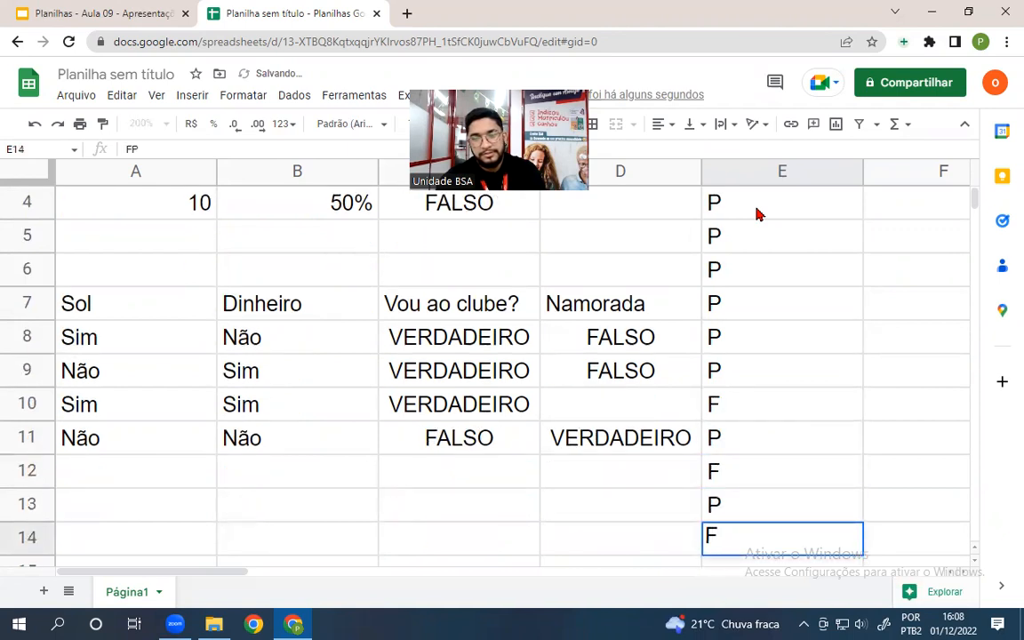
key(Return)
text(P)
key(Return)
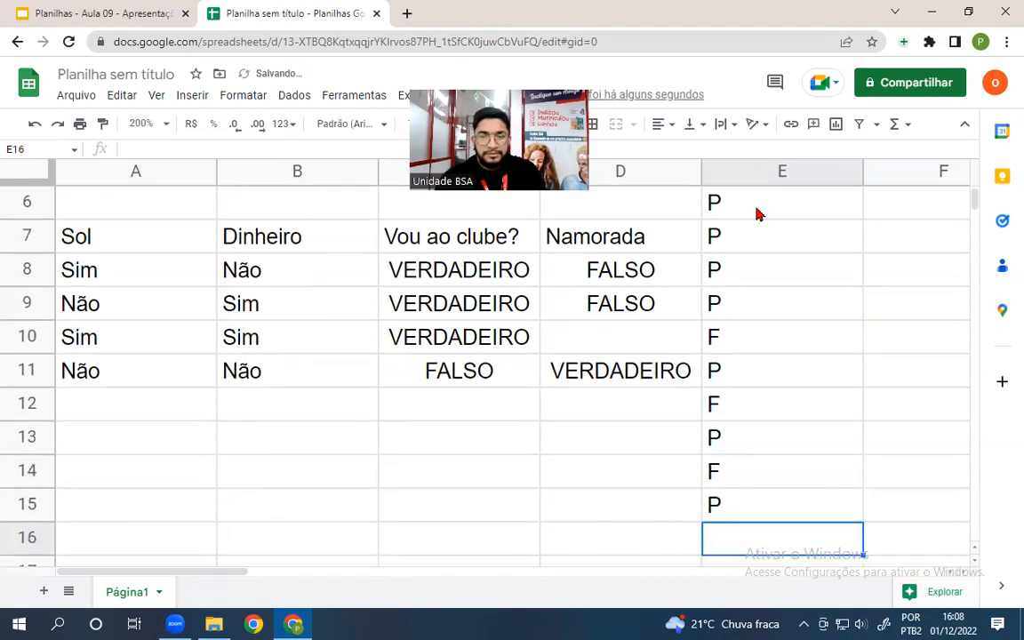
- Fill cells E16:E28 with P
text(P)
key(Return)
text(P)
key(Return)
text(P)
key(Return)
text(P)
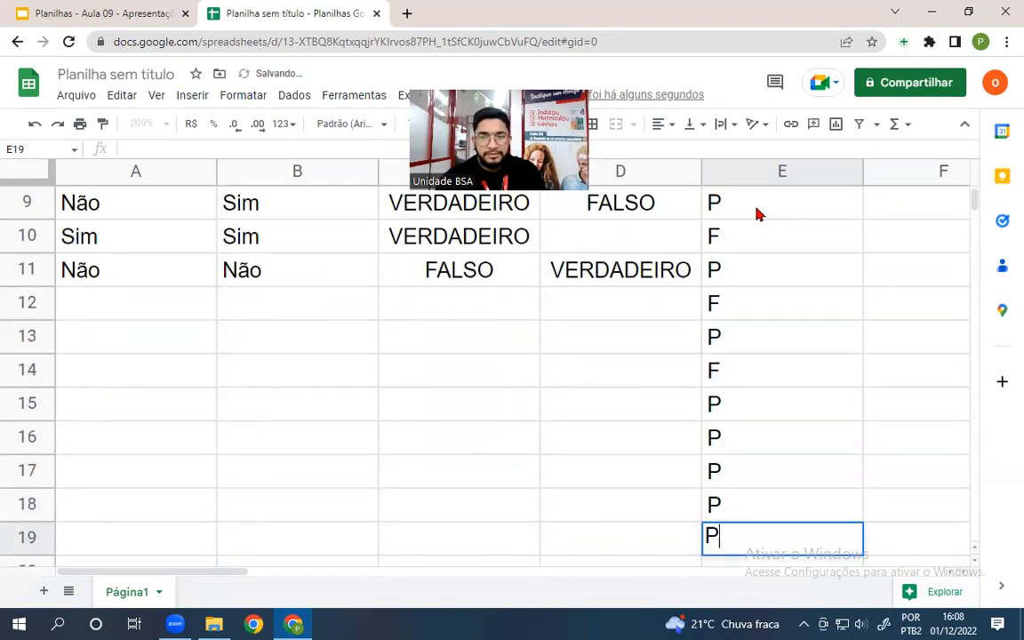
key(Return)
text(P)
key(Return)
text(P)
key(Return)
text(P)
key(Return)
text(P)
key(Return)
text(P)
key(Return)
text(P)
key(Return)
text(P)
key(Return)
text(P)
key(Return)
text(P)
key(Return)
- Fill cells E29:E42 with F
text(F)
key(Return)
text(F F F F F F F F F F F F F)
key(Return)
text(F)
key(Return)
- Fill cells E43:E48 with a single P each
text(P)
key(Return)
text(P)
key(Return)
text(P)
key(Return)
text(PP)
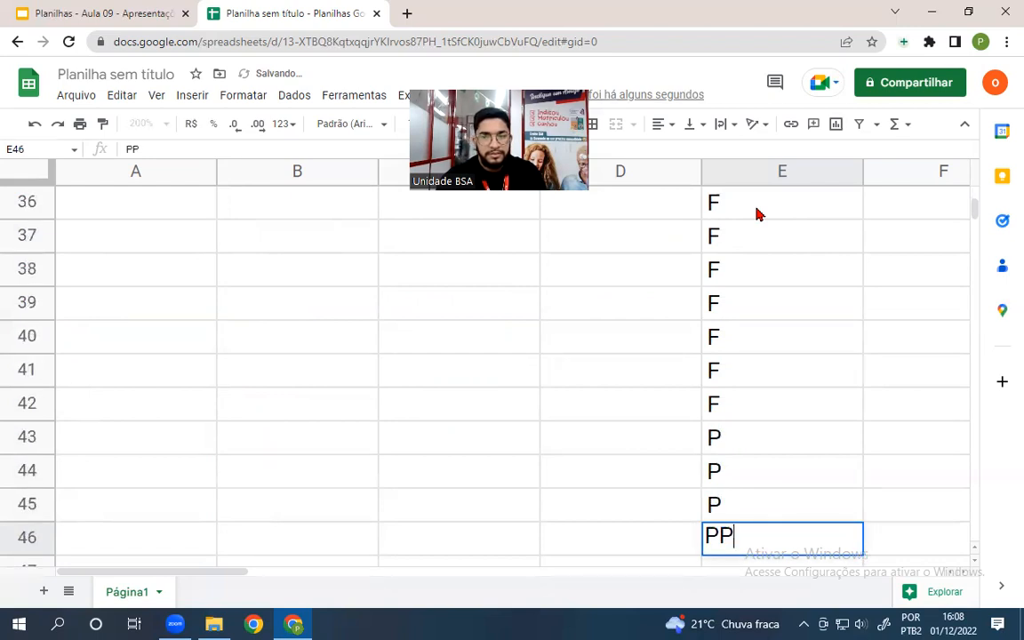
key(BackSpace)
key(Return)
text(P)
key(Return)
text(P)
key(Return)
- Enter F, P and F in cells E49:E51, and P in cells E52:E56
text(F)
key(Return)
text(P)
key(Return)
text(F)
key(Return)
text(P)
key(Return)
text(P)
key(Return)
text(P)
key(Return)
text(P)
key(Return)
text(P)
key(Return)
- Enter F in cells E57:E59 and P in cells E60:E63
text(F)
key(Return)
text(F)
key(Return)
text(F)
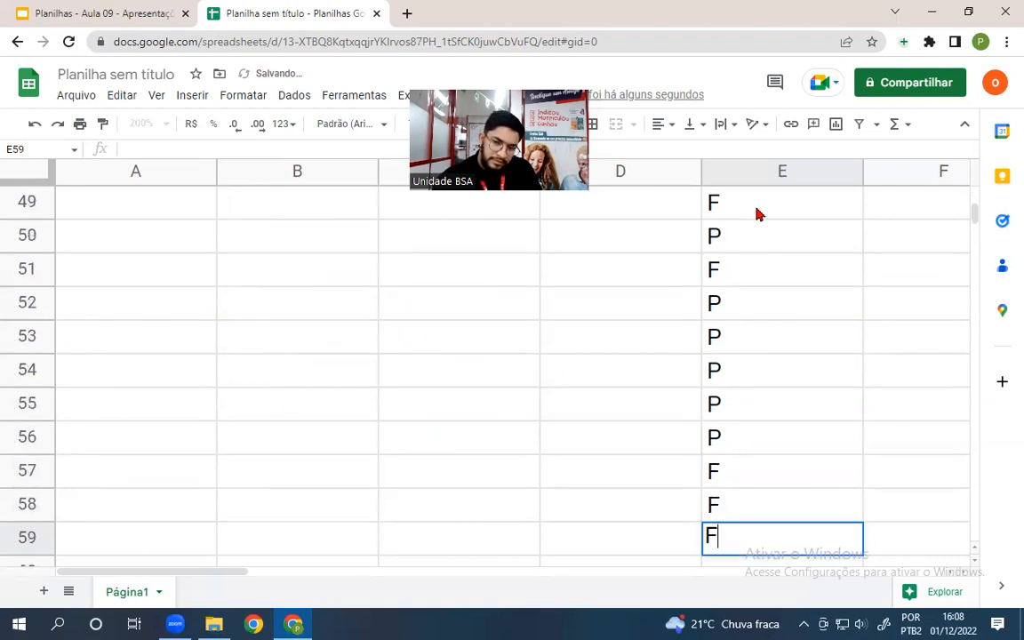
key(Return)
text(P)
key(Return)
text(P)
key(Return)
text(P)
key(Return)
text(P)
key(Return)
- Enter F in E64:E65, P in E66:E67, and F and P alternately in E68:E72, starting with F
text(F)
key(Return)
text(F)
key(Return)
text(P)
key(Return)
text(P)
key(Return)
text(F)
key(Return)
text(P)
key(Return)
text(F)
key(Return)
text(P)
key(Return)
text(FP)
key(Return)
key(Up)
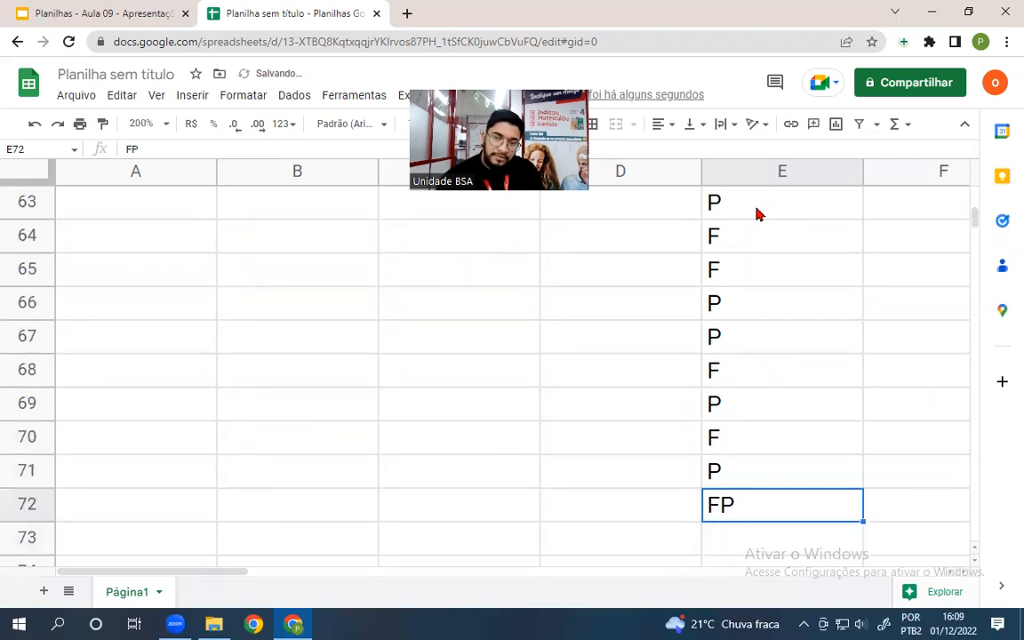
text(F)
key(Return)
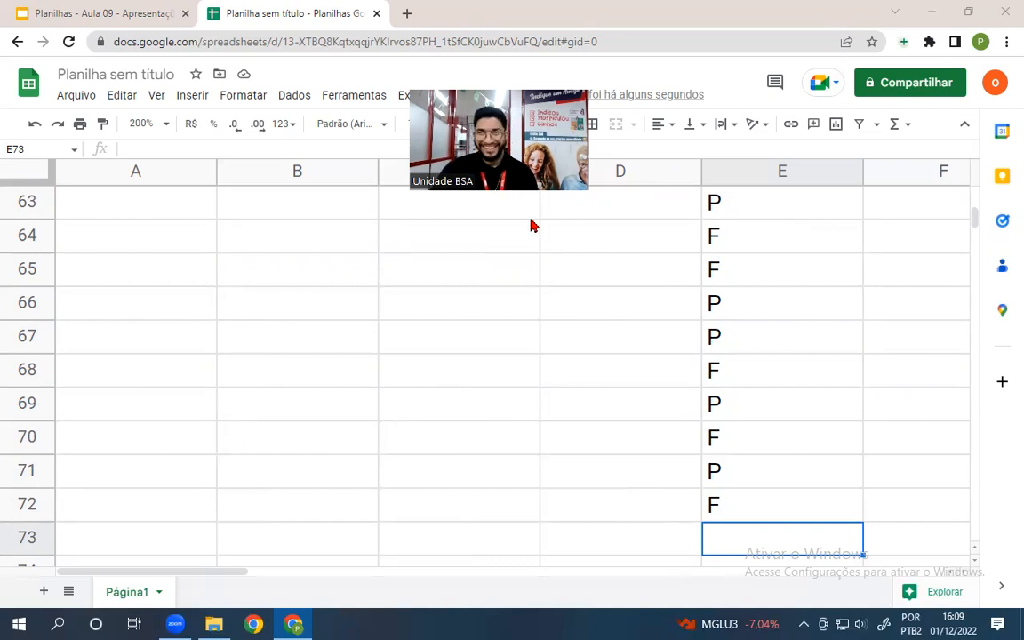
- Look over the whole list of F and P entries in column E, from E1 to E72
scroll(671, 416, up, 7)
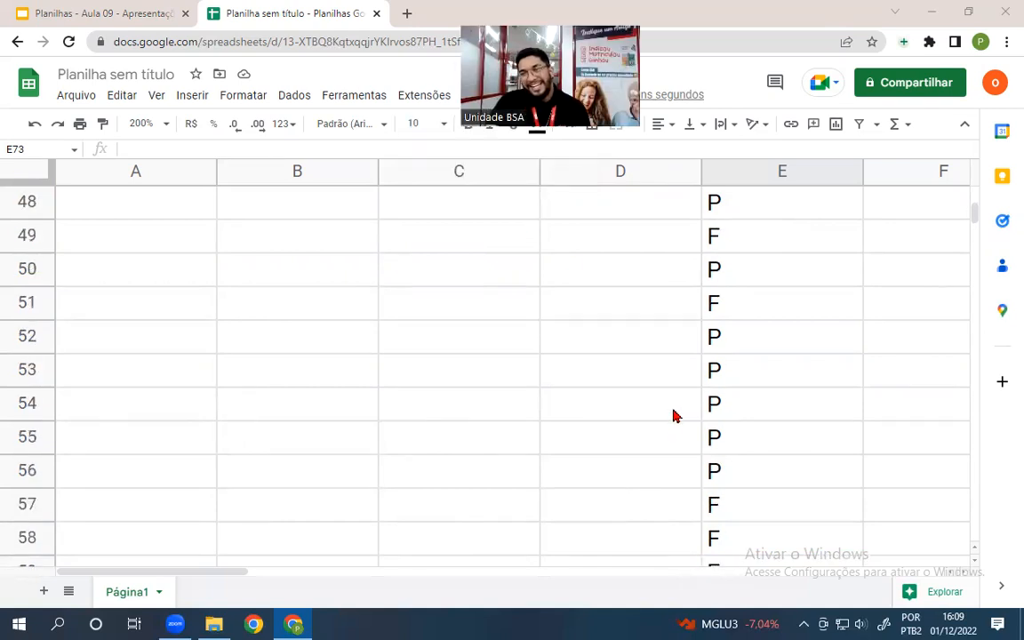
scroll(672, 412, up, 13)
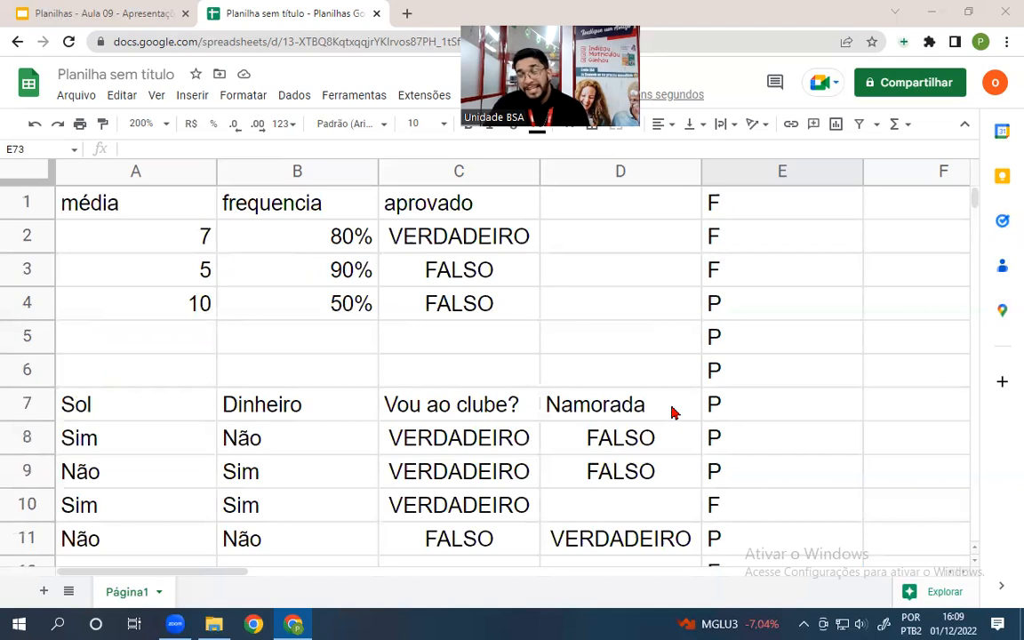
scroll(671, 421, down, 14)
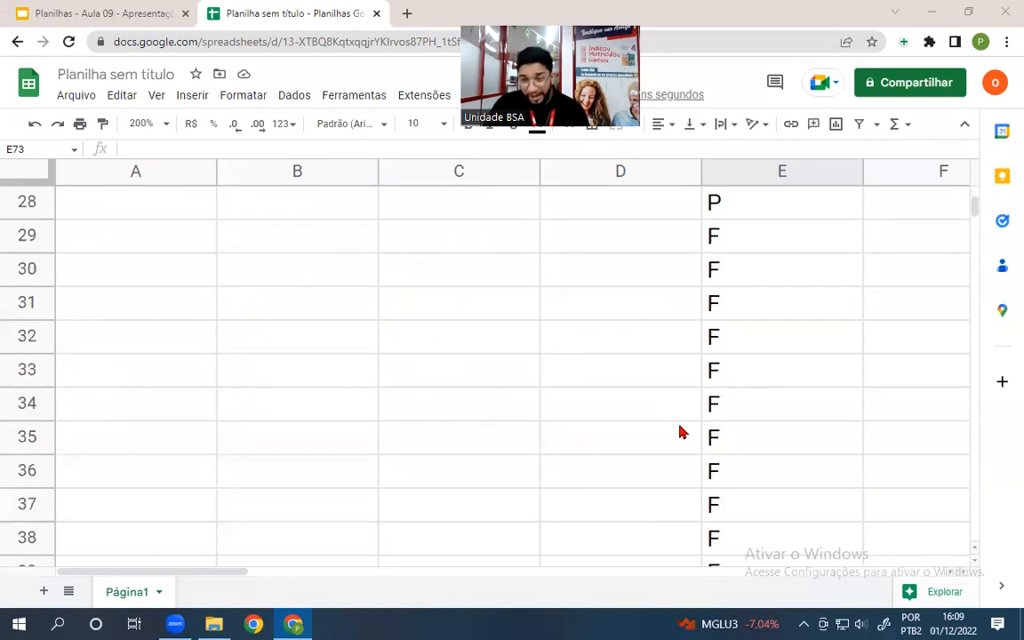
scroll(669, 423, down, 9)
scroll(688, 418, up, 7)
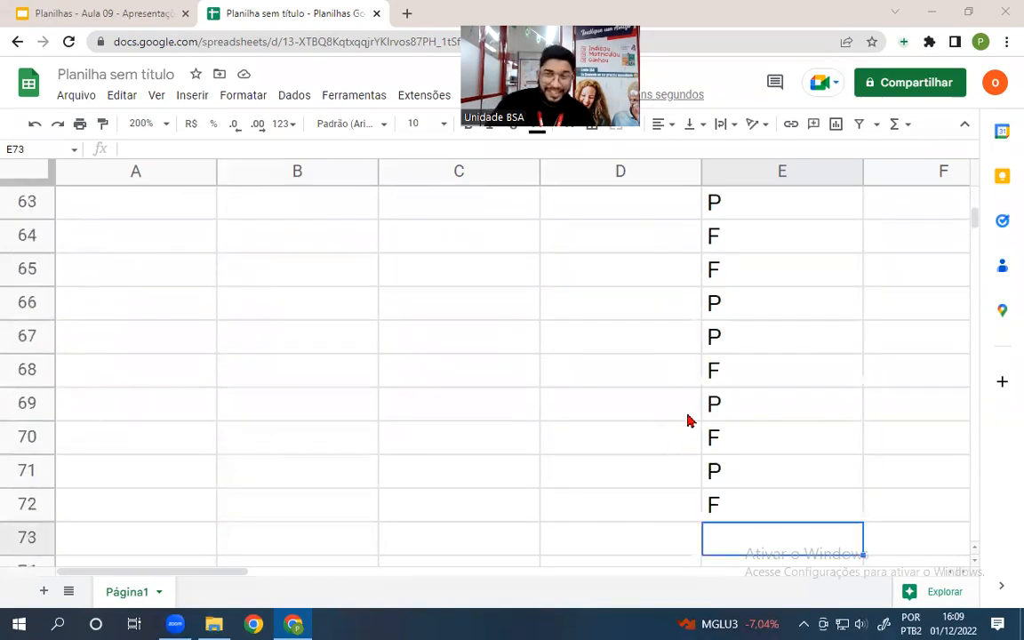
scroll(673, 453, up, 16)
scroll(673, 468, down, 1)
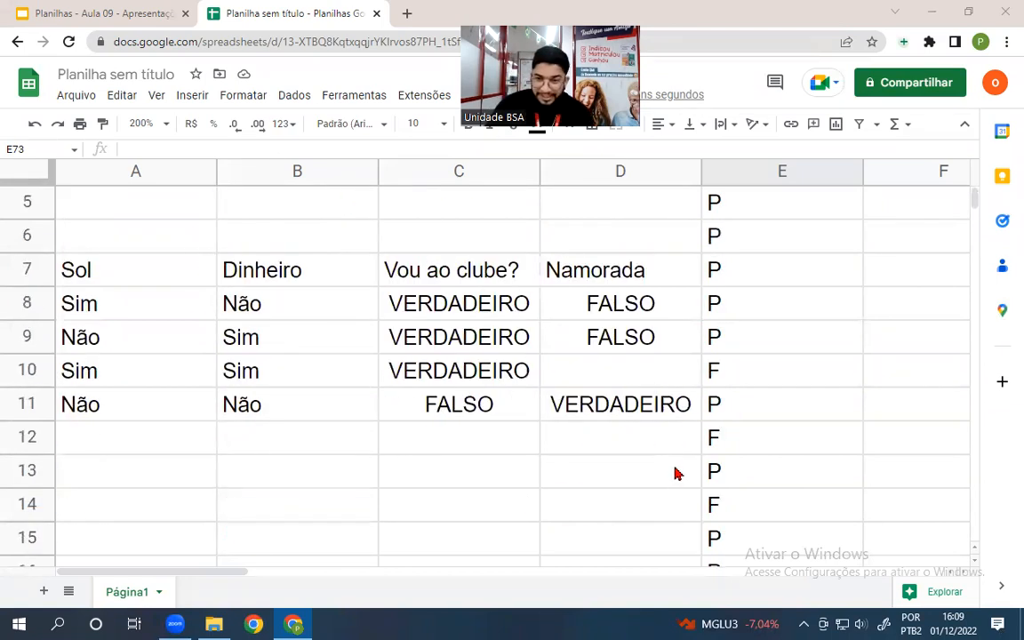
- Count the F entries of column E in C13 with the formula =CONT.SE(E1:E72;"F")
click(505, 482)
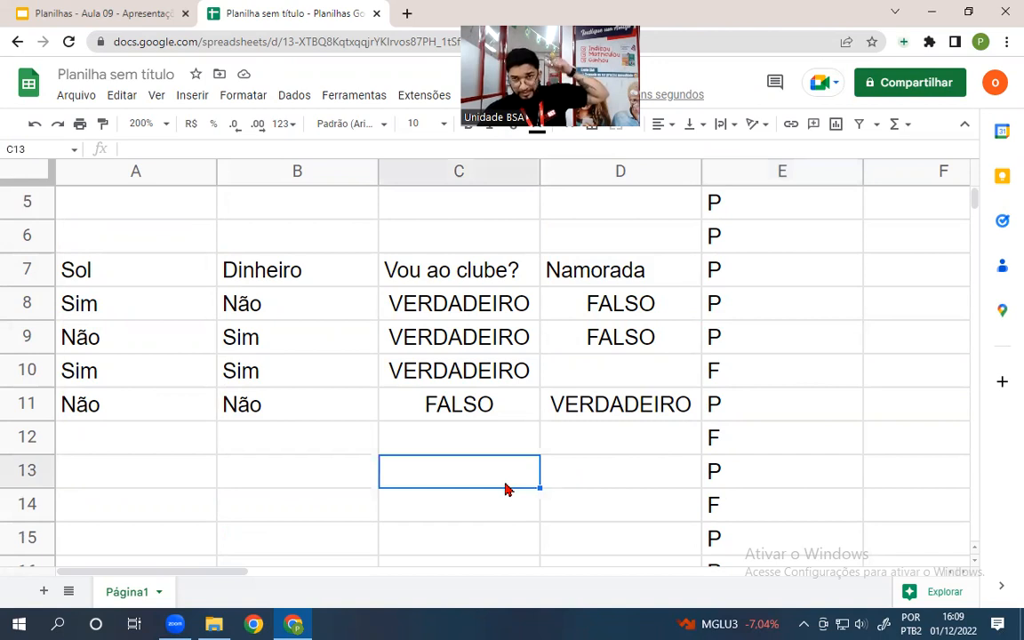
text(=)
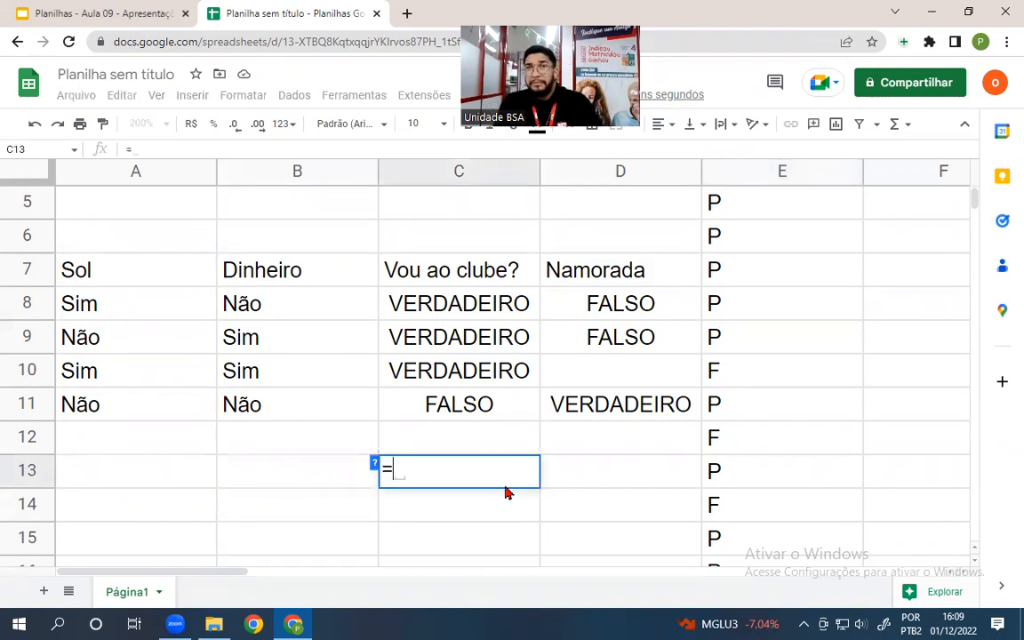
text(CONT)
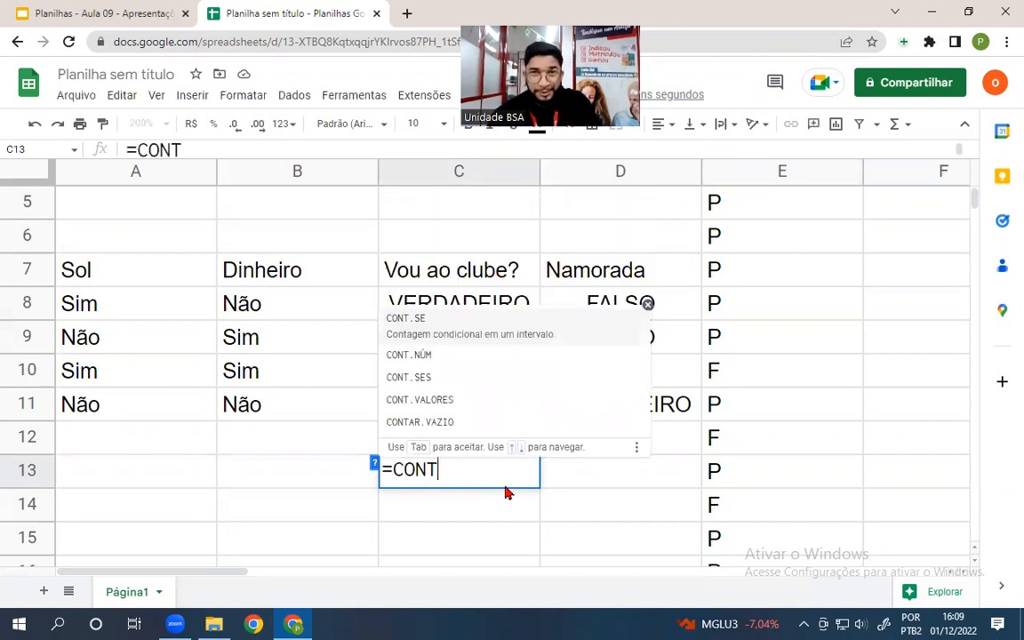
text(.)
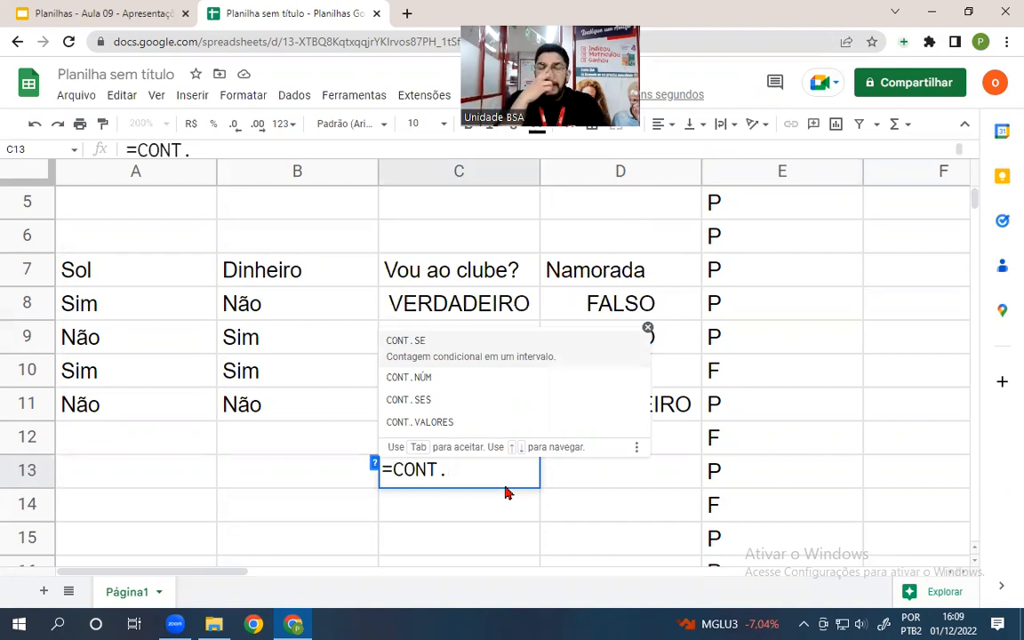
text(SE)
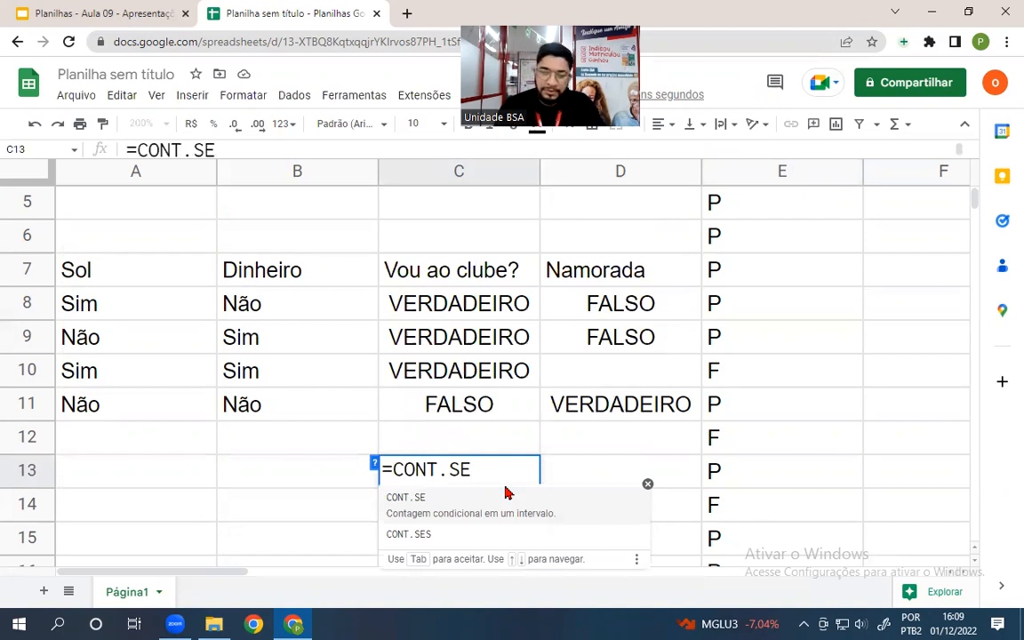
text(()
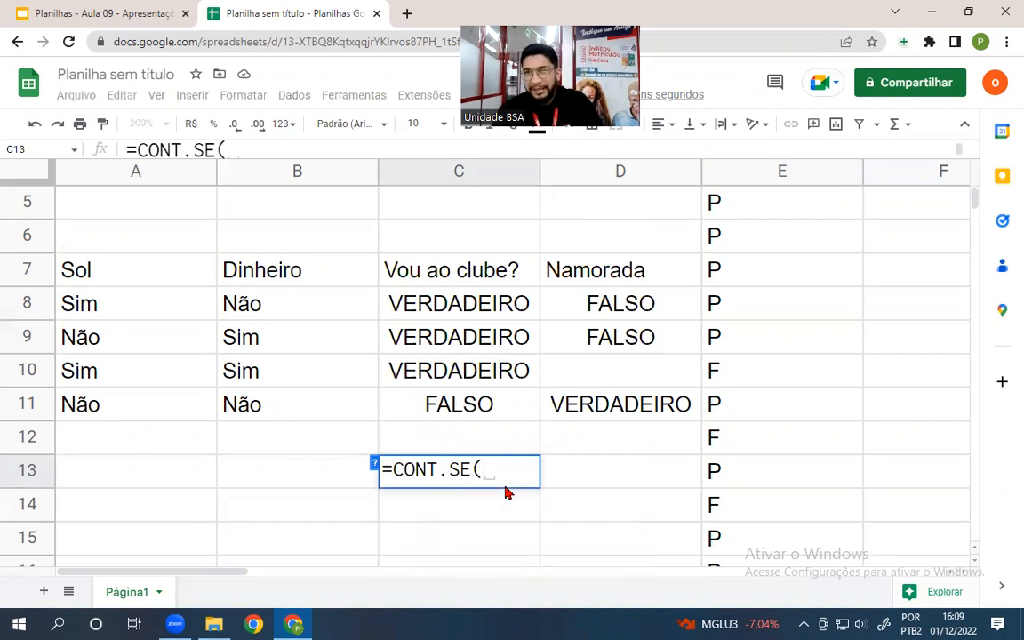
scroll(728, 251, up, 2)
drag(743, 214, 737, 277)
scroll(749, 309, down, 3)
scroll(749, 332, down, 15)
scroll(747, 411, down, 6)
scroll(663, 359, up, 20)
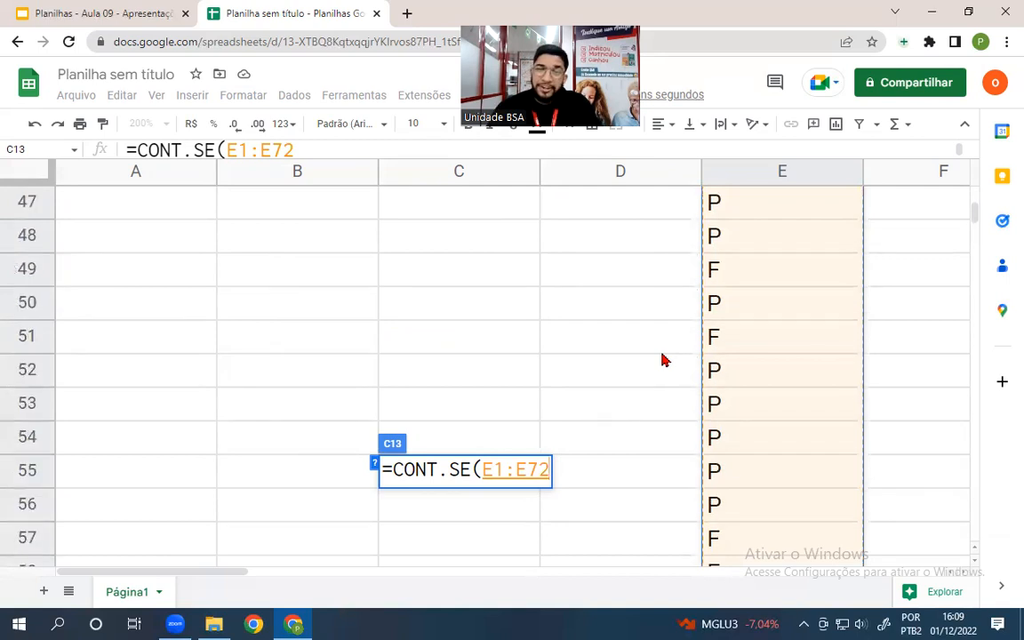
scroll(663, 359, up, 5)
scroll(665, 359, down, 2)
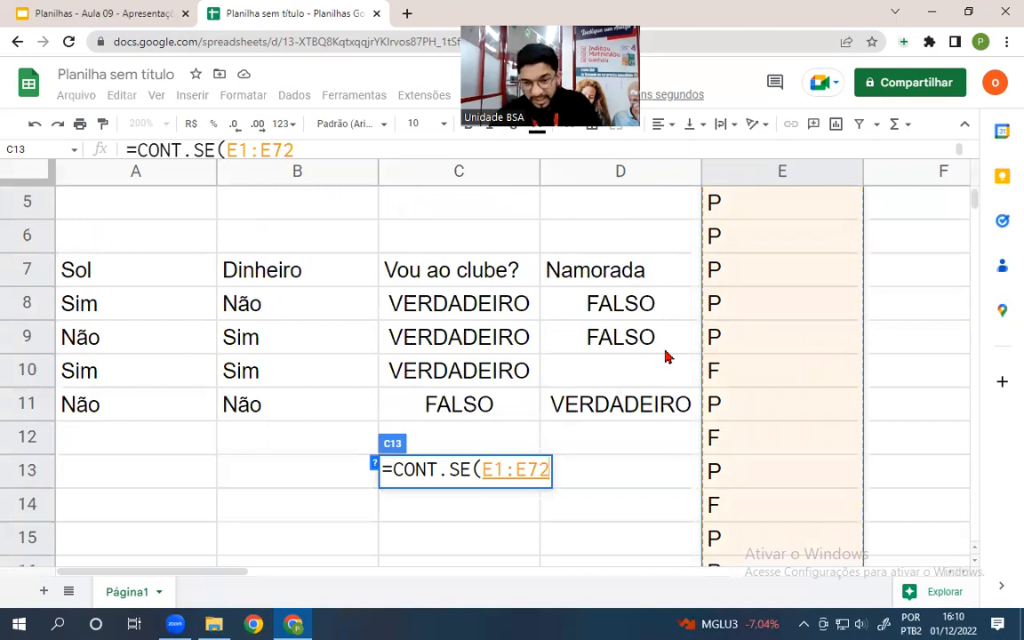
text(;)
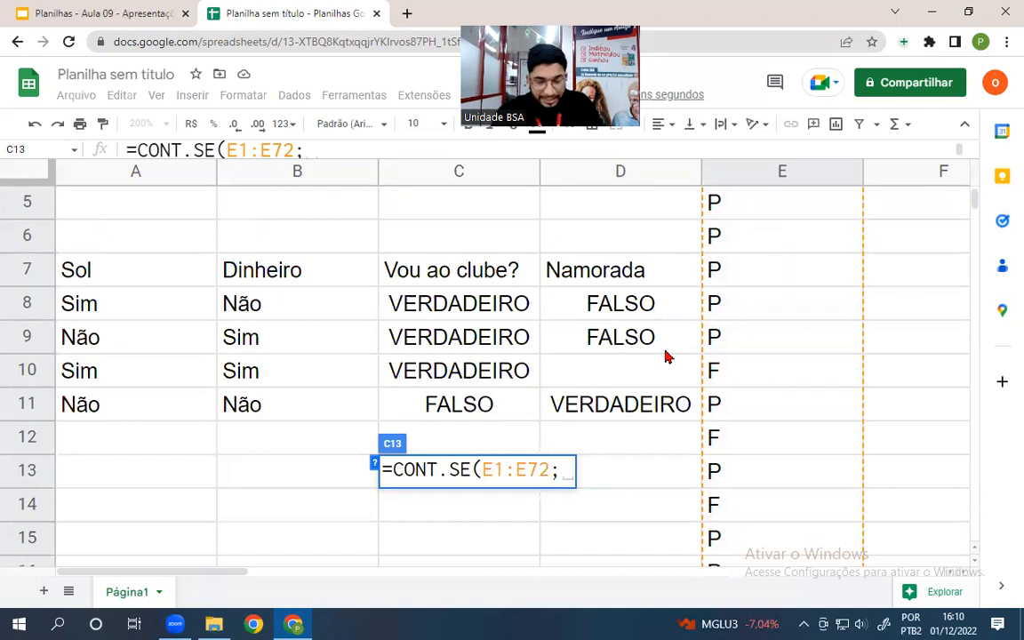
text("F")
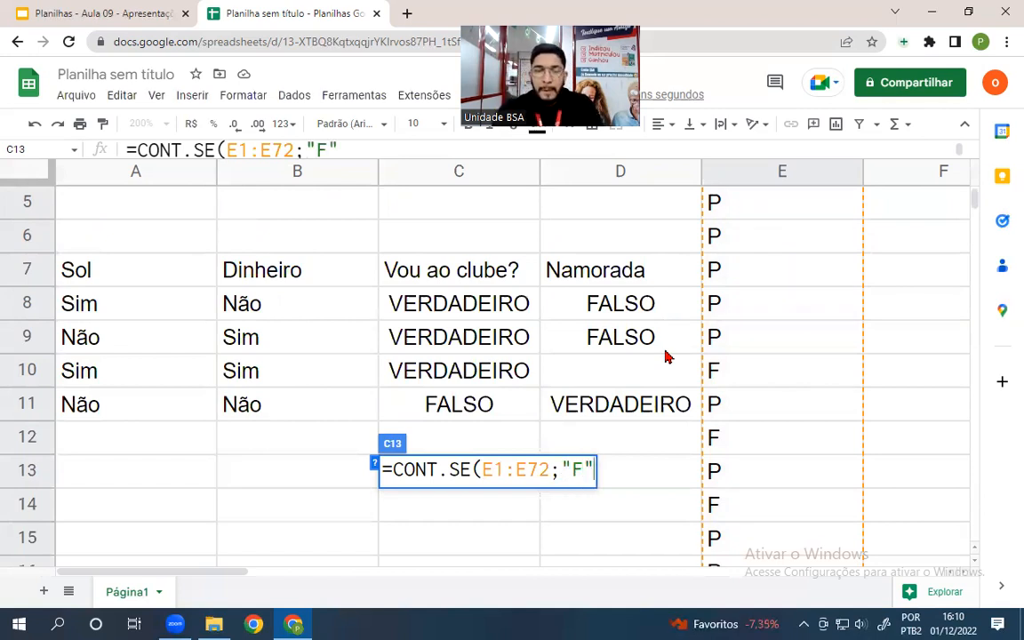
text())
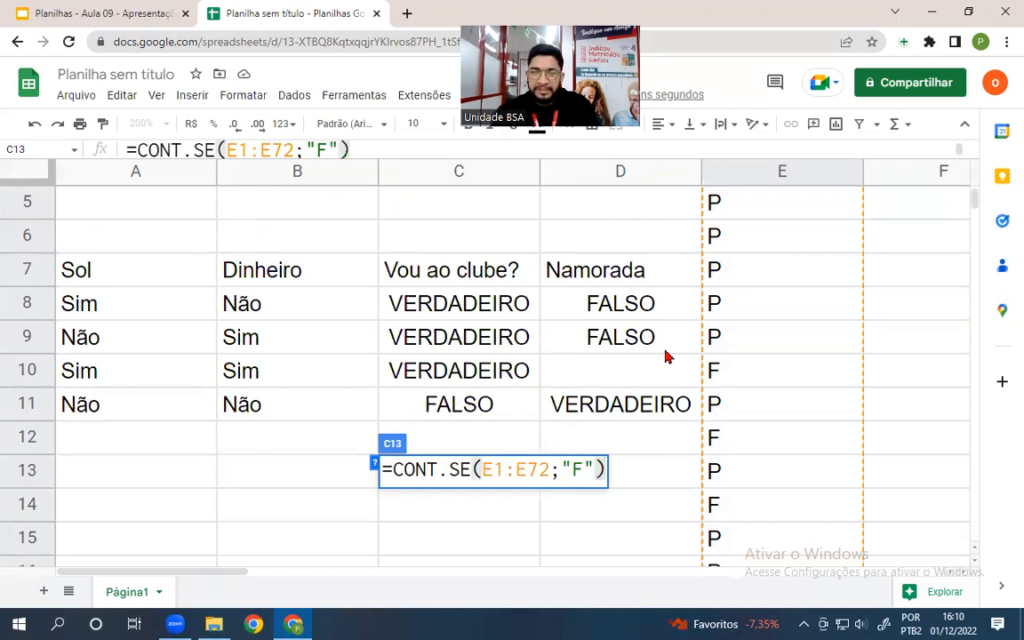
key(Return)
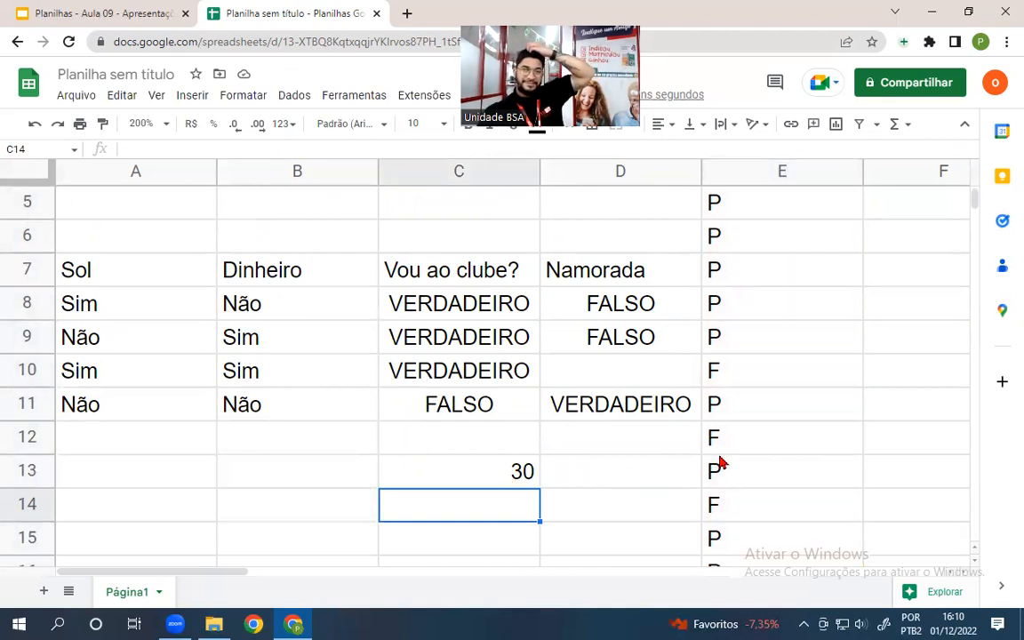
- Review the column E entries from E1 downward alongside the count in C13
scroll(722, 458, up, 2)
click(734, 215)
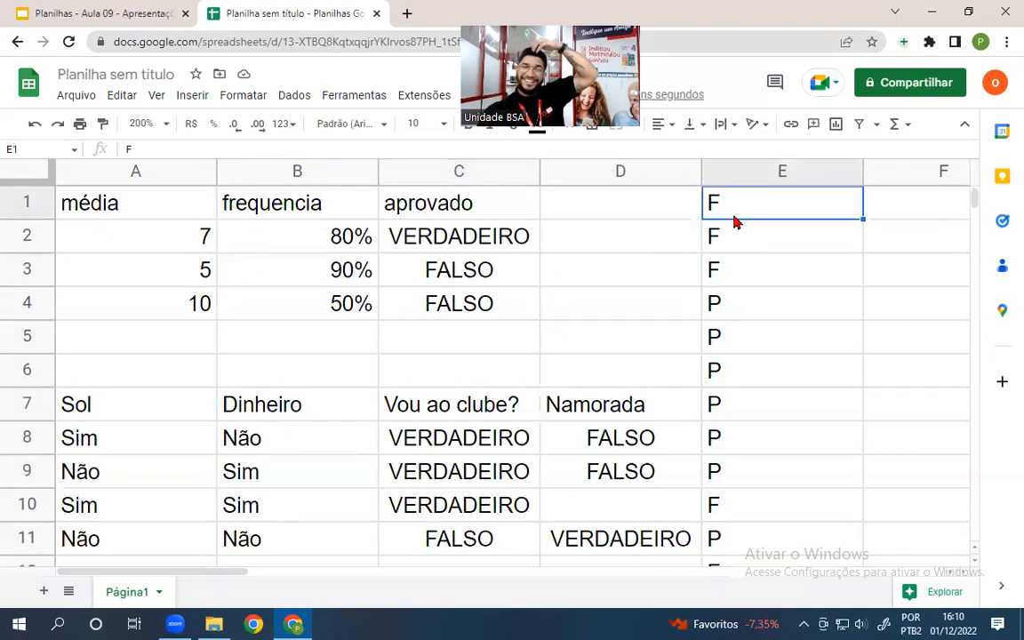
scroll(755, 276, down, 5)
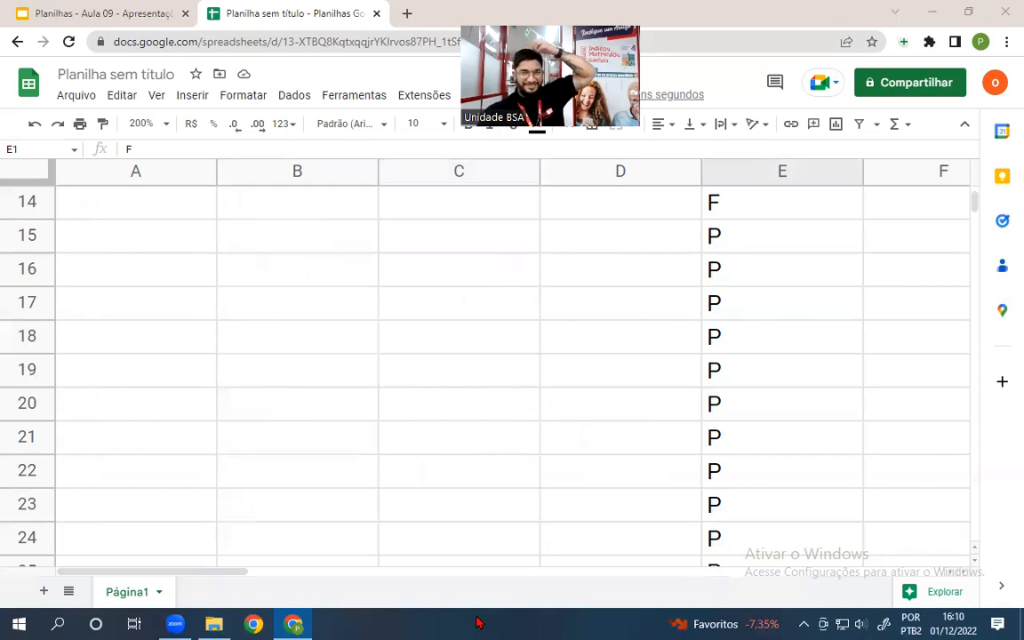
scroll(567, 448, up, 4)
scroll(564, 451, down, 2)
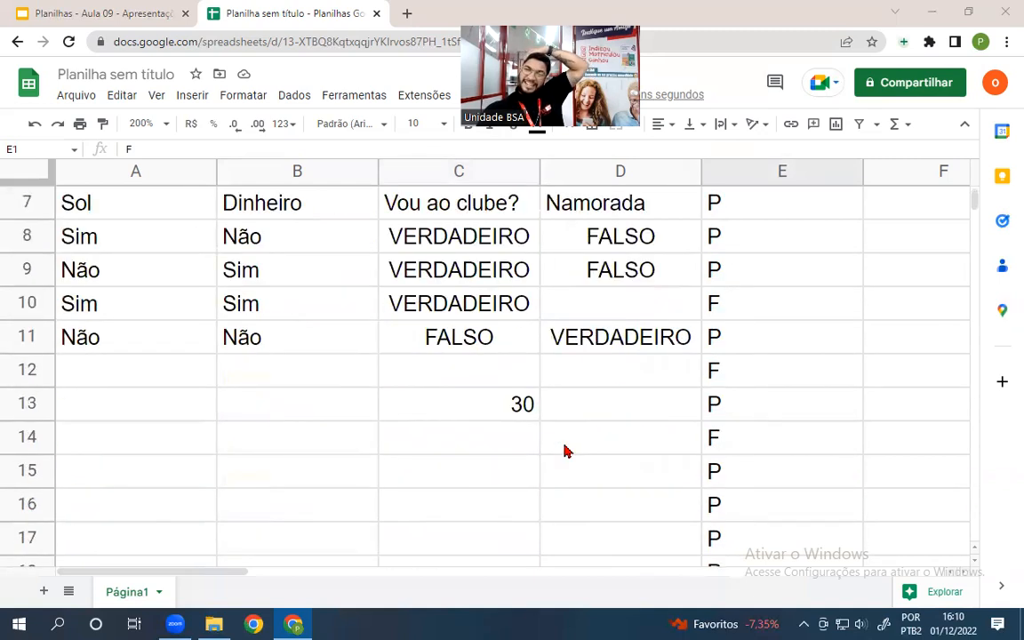
- Change the CONT.SE criterion in C13 to "P" so the formula reads =CONT.SE(E1:E72;"P"), and reopen the formula for review
click(487, 417)
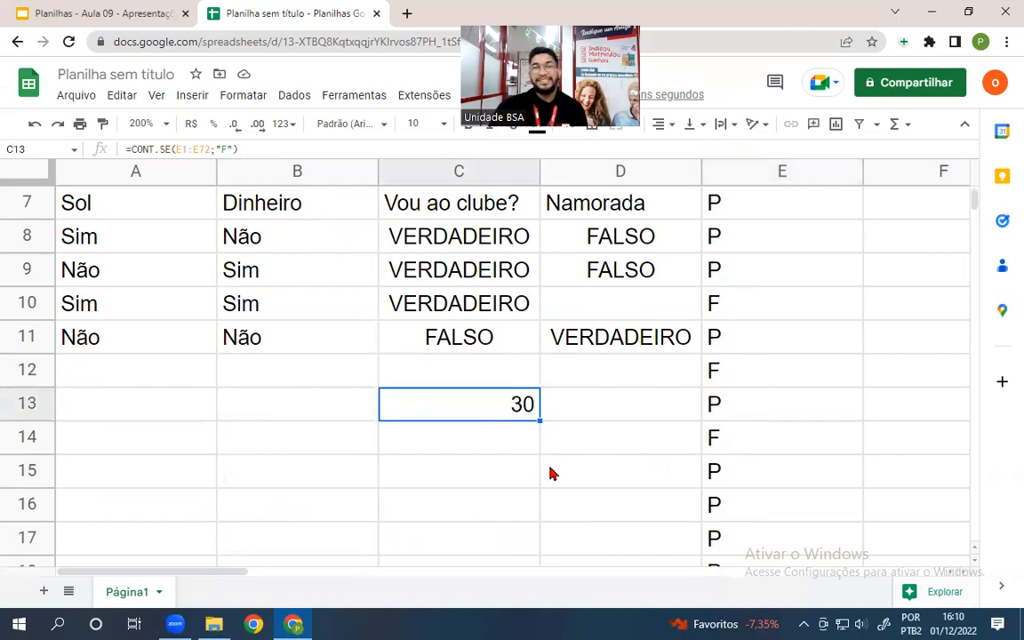
double_click(475, 401)
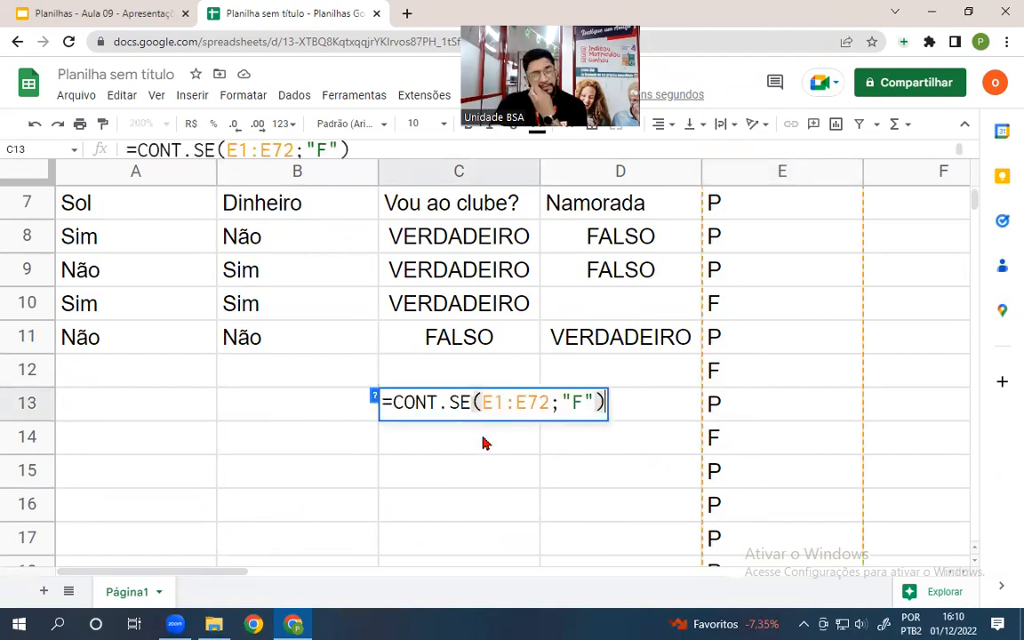
drag(480, 402, 550, 403)
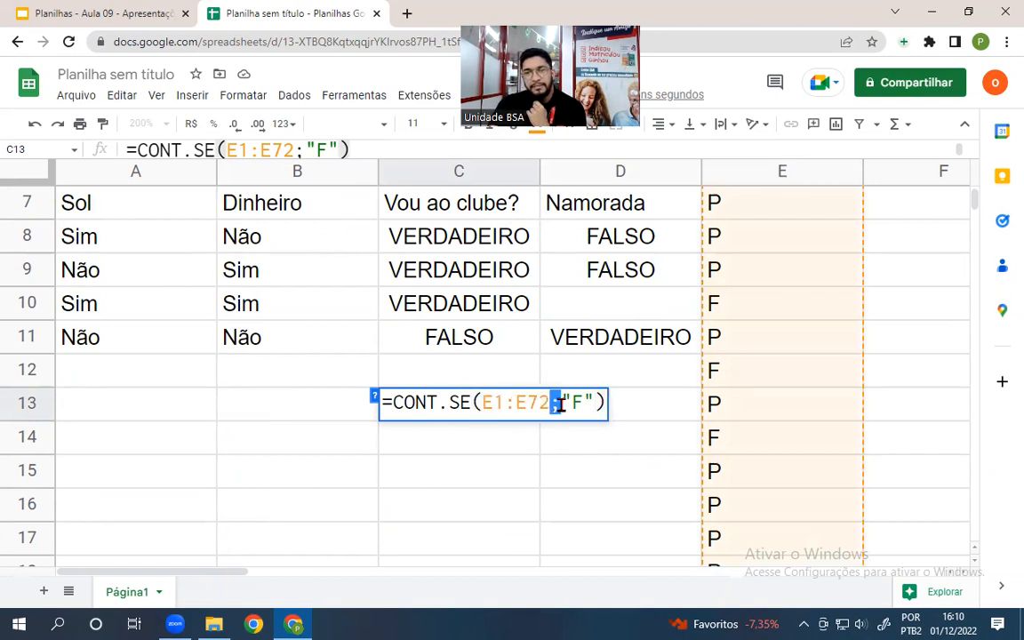
drag(560, 403, 598, 402)
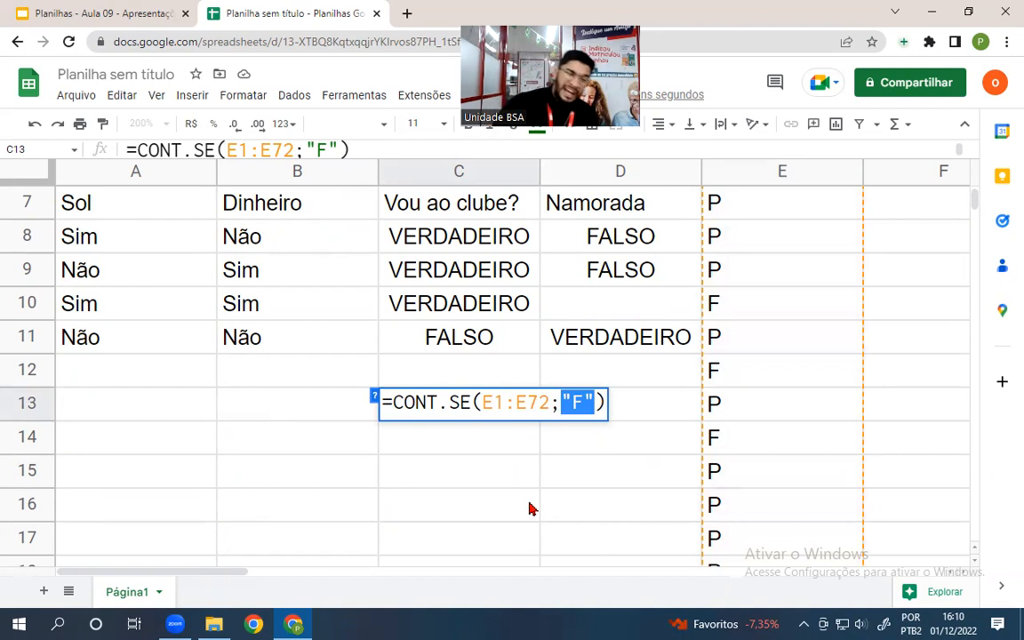
click(583, 402)
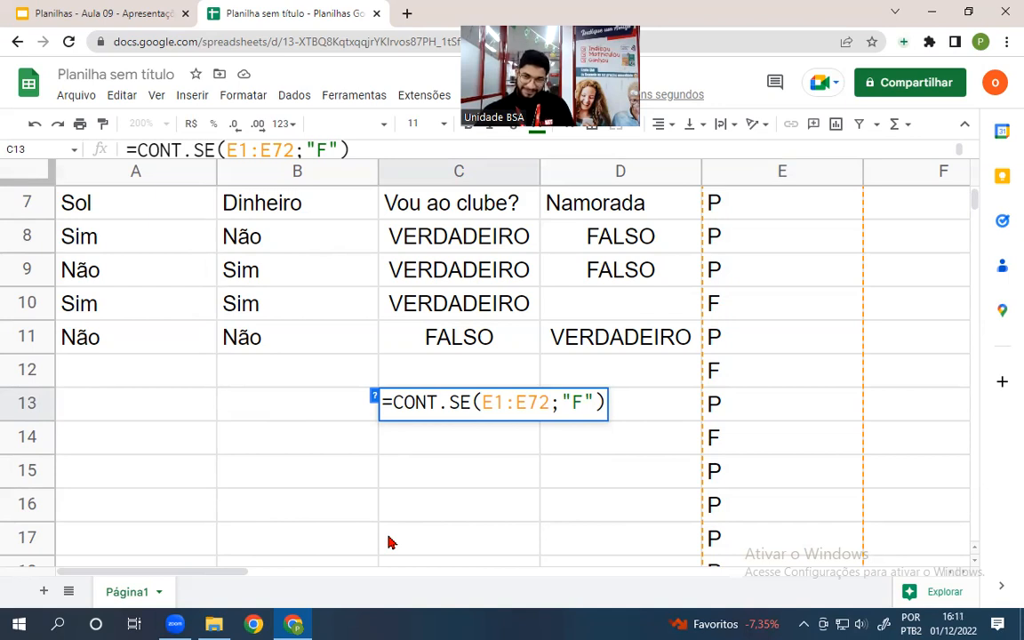
click(583, 402)
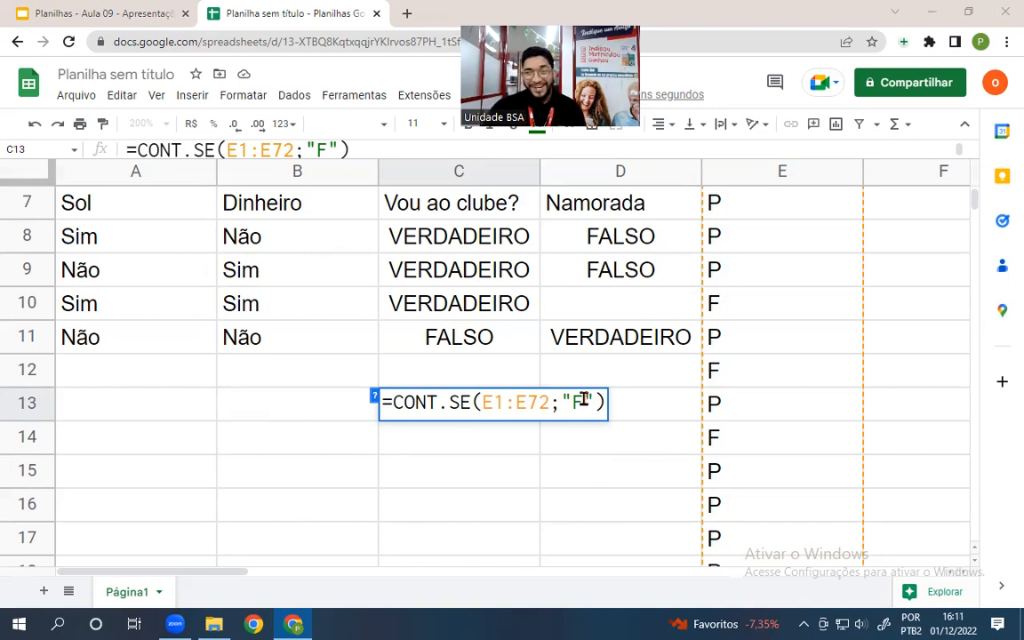
key(BackSpace)
text(P)
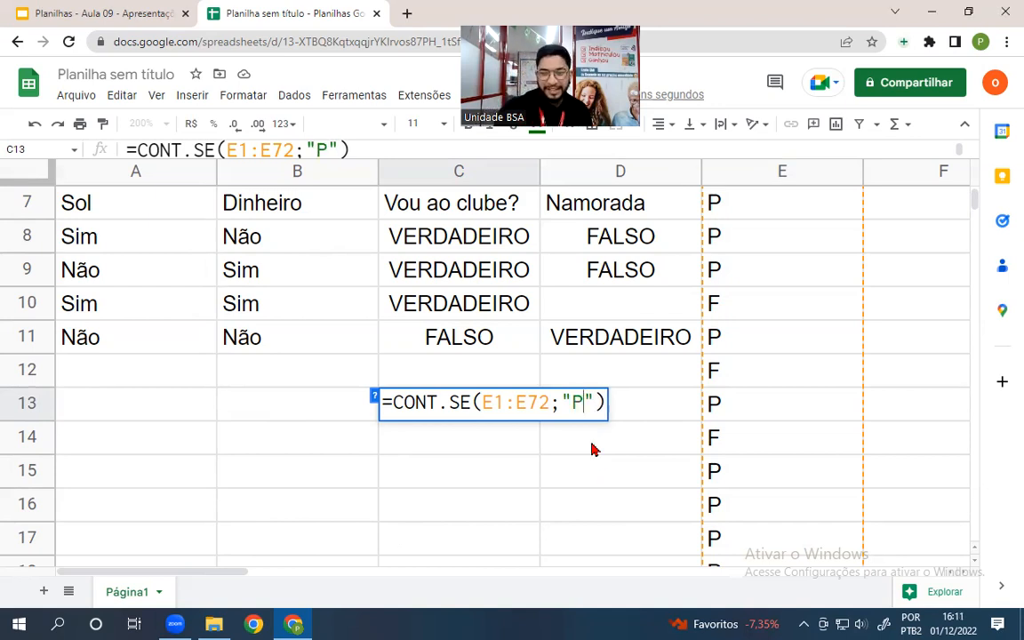
key(Return)
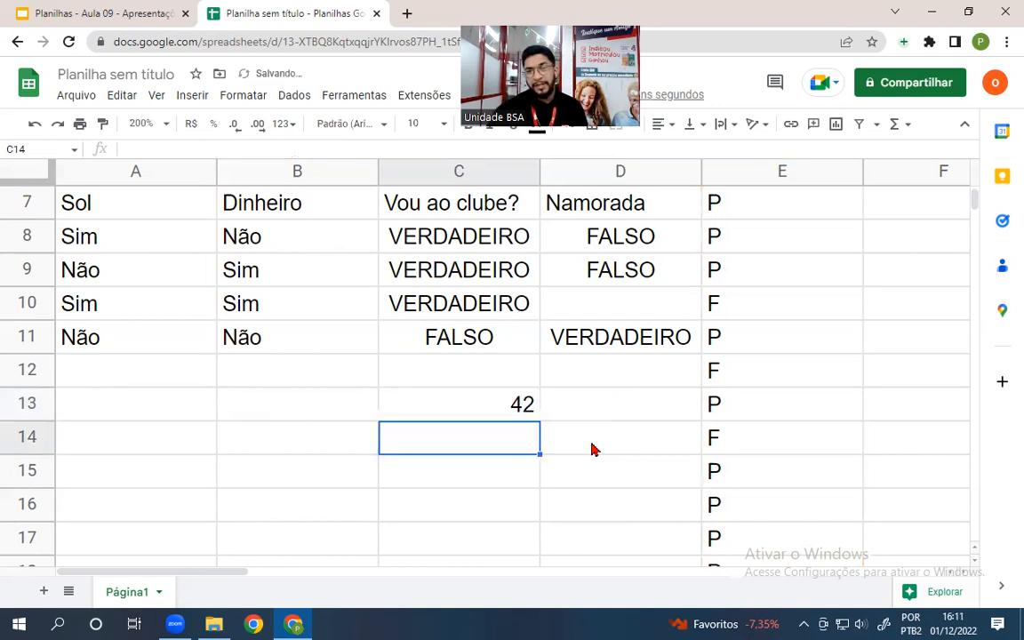
click(512, 404)
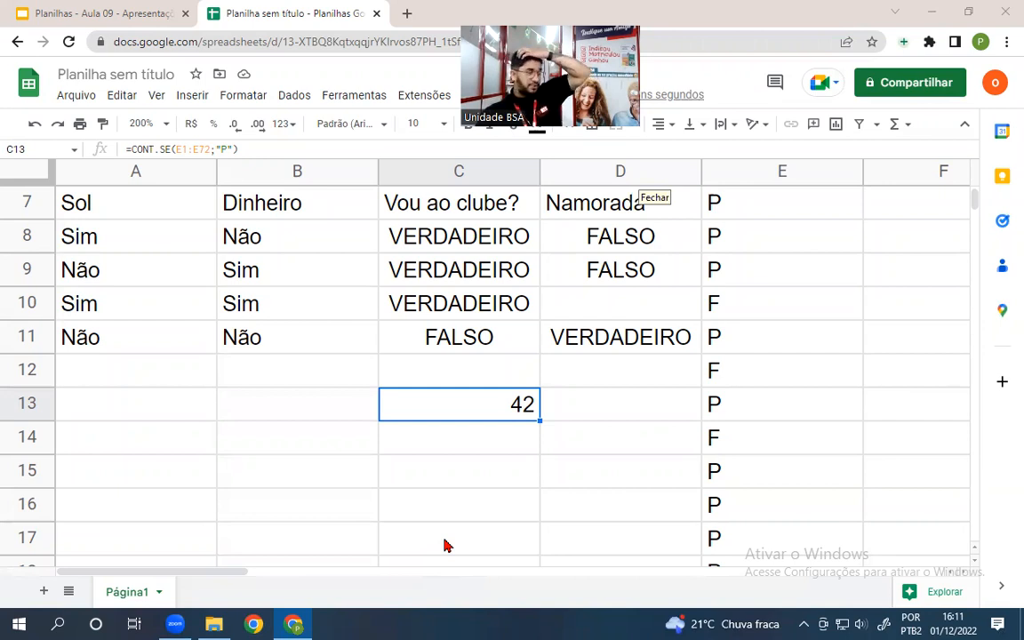
double_click(452, 404)
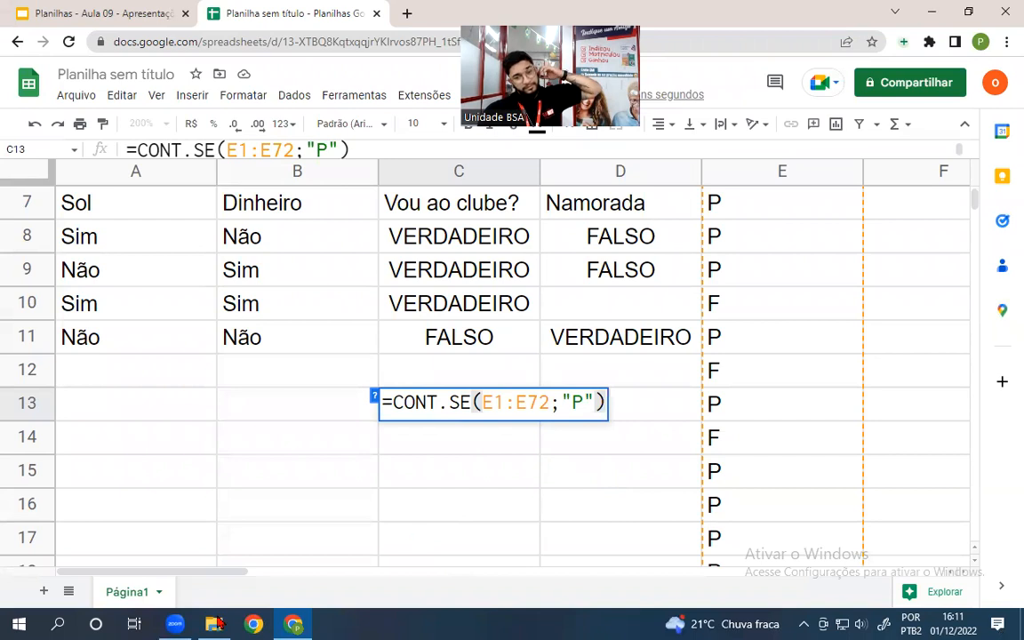
- Return to the avalun course page, open the Atividade Prática task of Aula 09, and examine its example spreadsheet and formulas
click(98, 13)
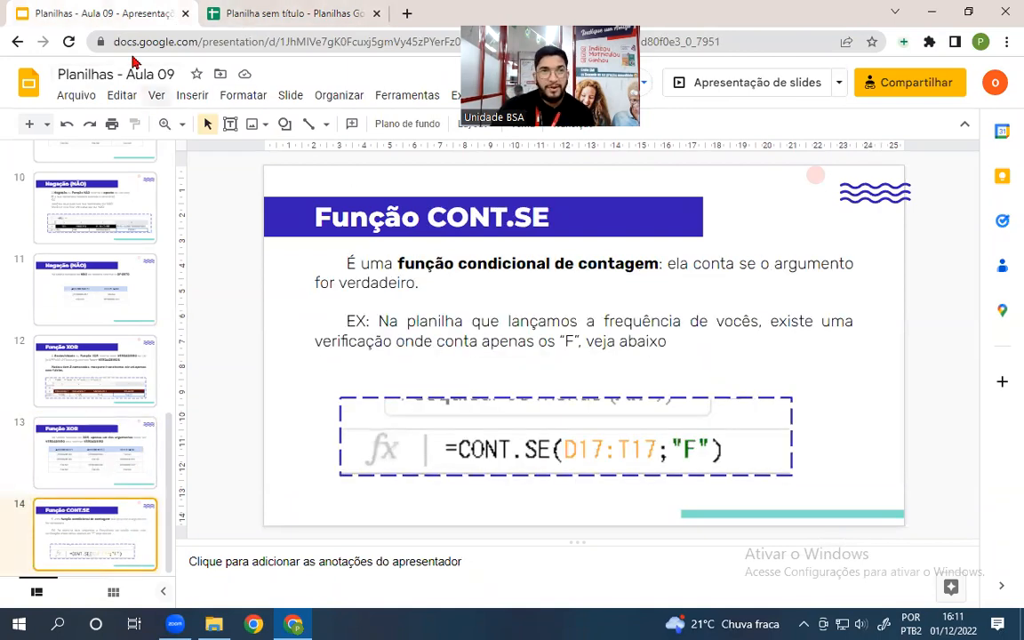
click(19, 42)
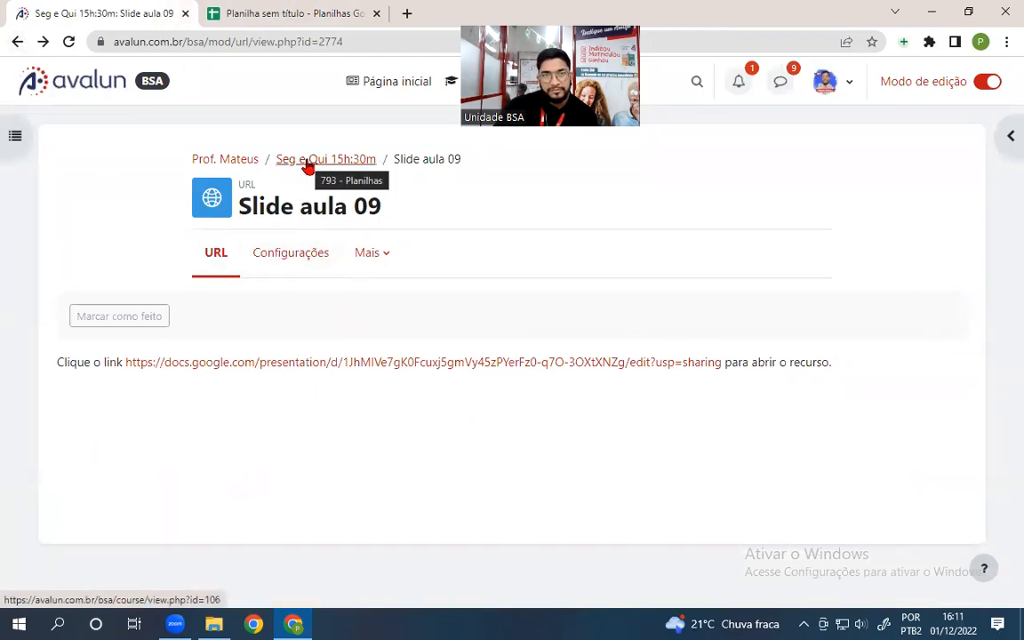
click(307, 162)
scroll(139, 363, down, 5)
scroll(139, 363, down, 5)
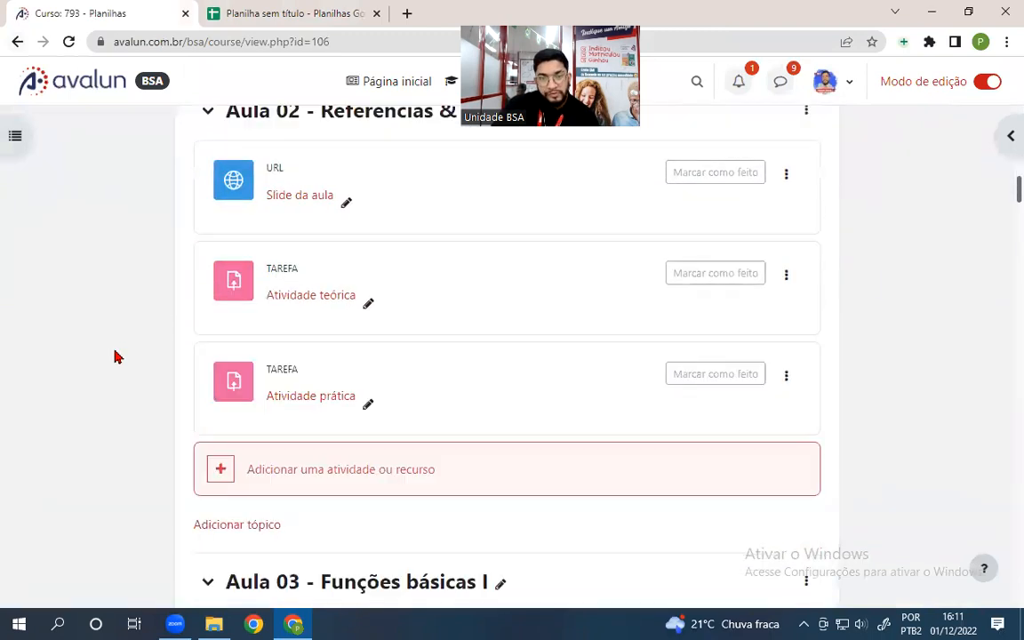
scroll(119, 355, down, 5)
scroll(132, 349, down, 10)
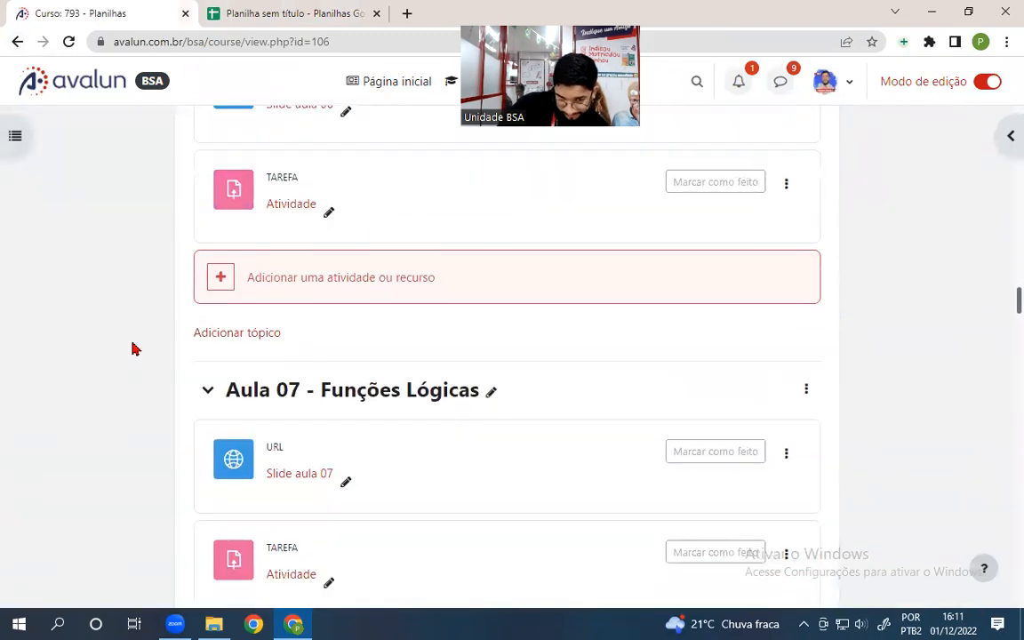
scroll(134, 348, down, 5)
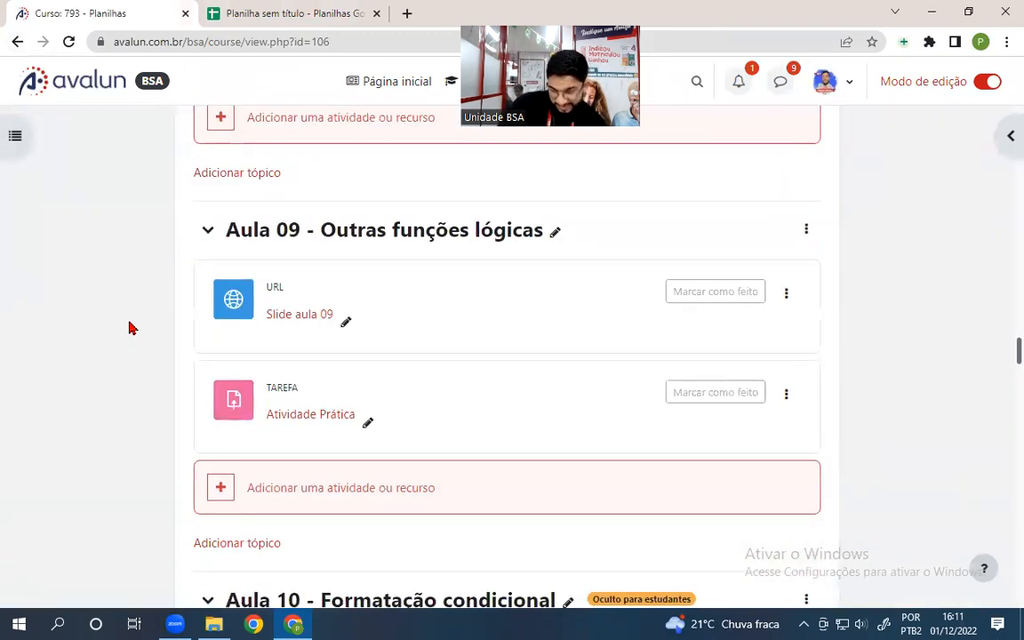
click(318, 425)
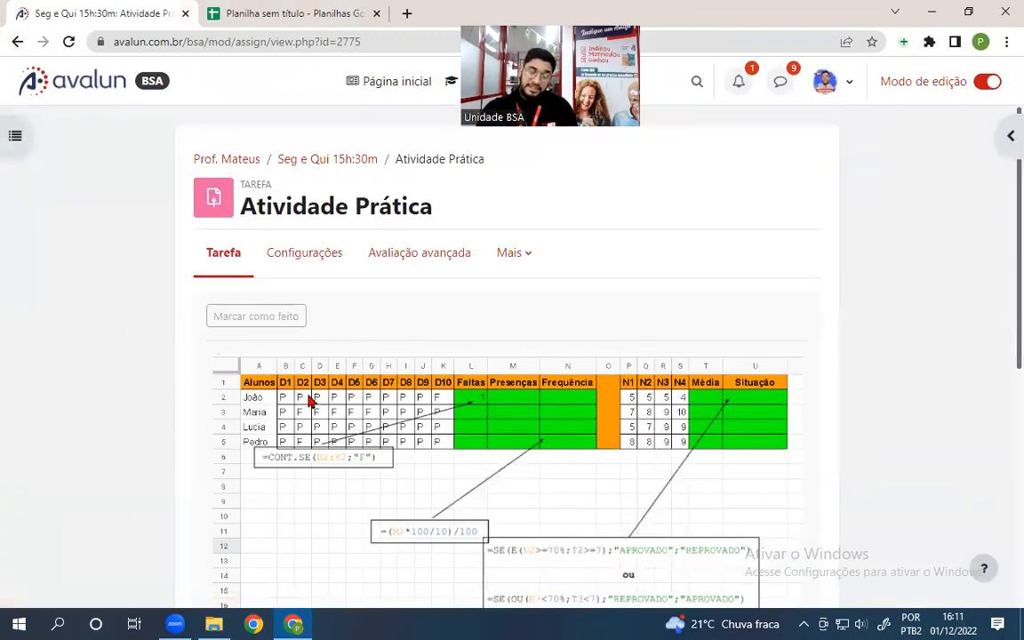
scroll(89, 468, down, 2)
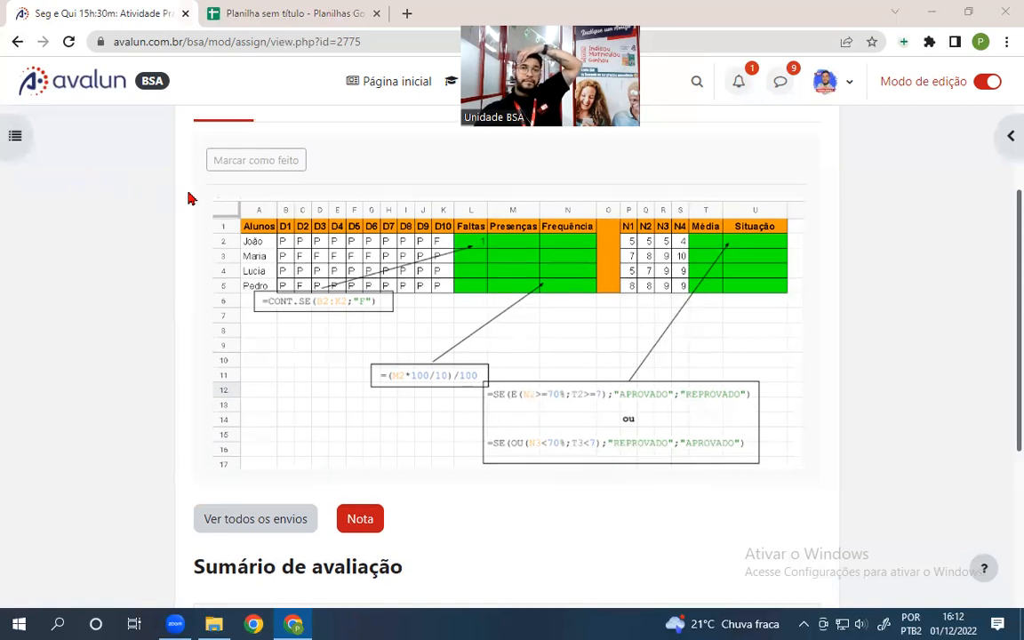
scroll(175, 188, up, 2)
- Open the course's Presença activity and display the attendance password of the 1/12/22 session, enlarged for reading
click(335, 162)
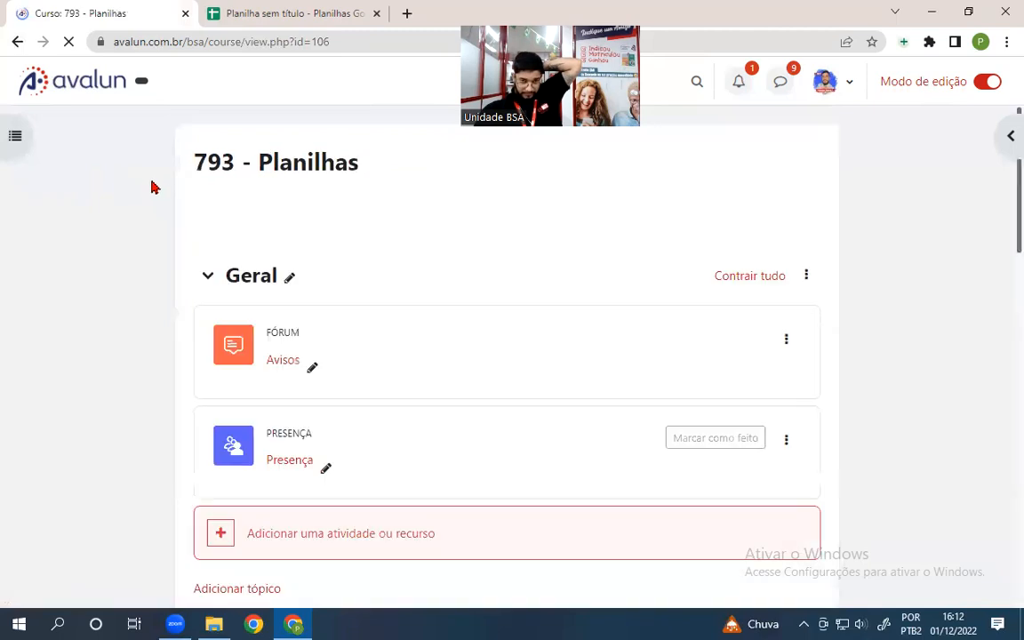
click(280, 459)
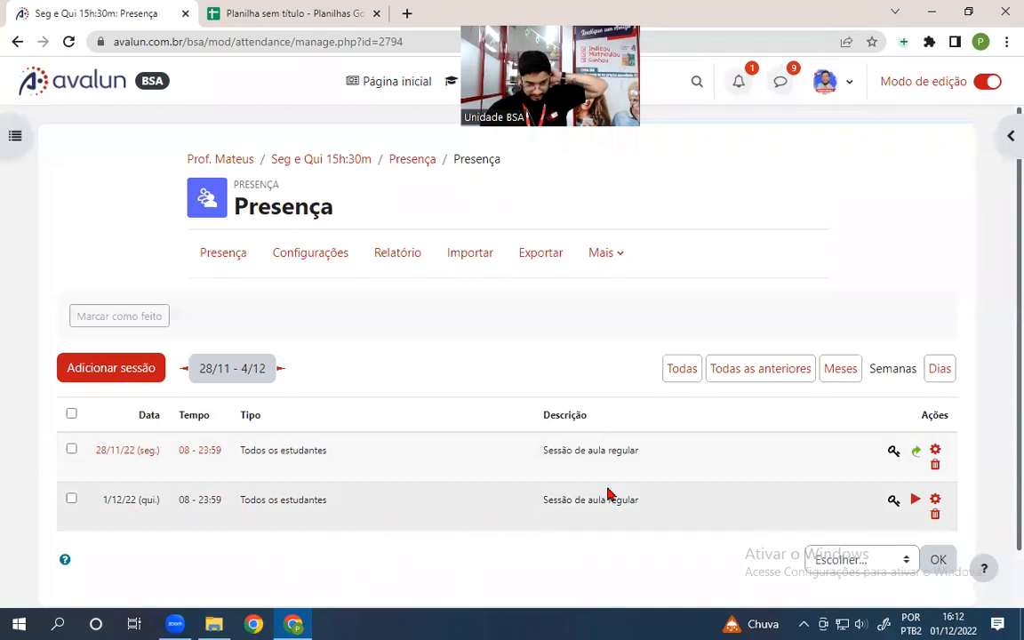
click(893, 499)
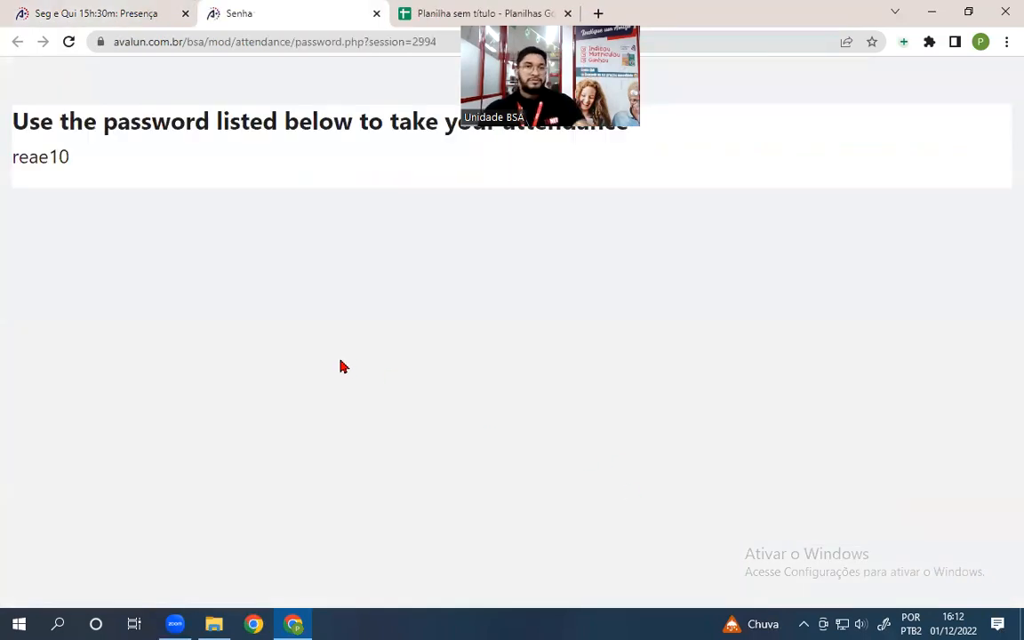
ctrl+scroll(319, 346, up, 9)
scroll(348, 519, down, 1)
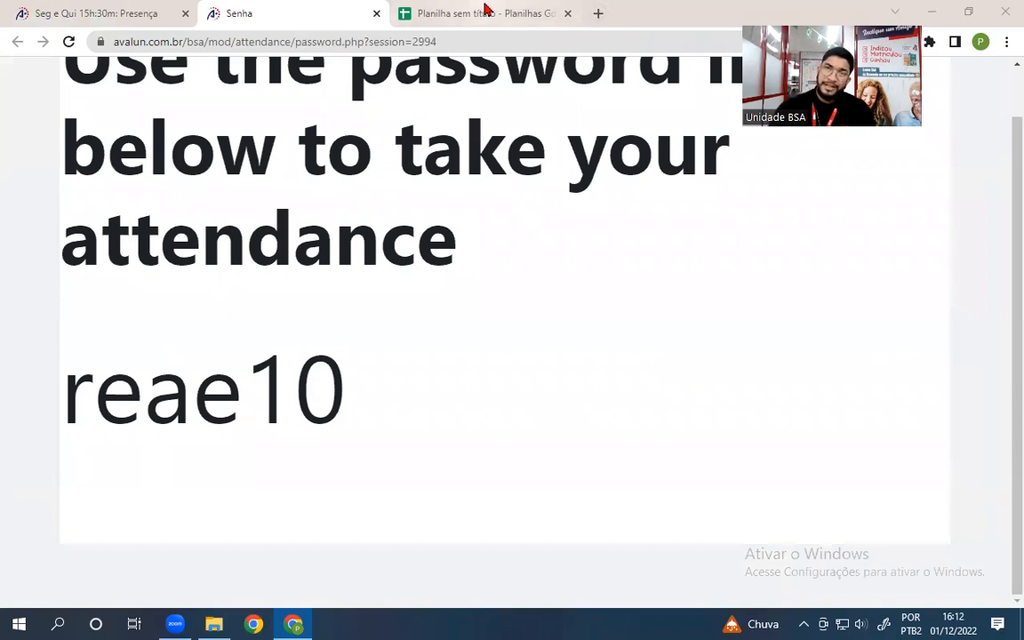
- Switch to the office Google account in a new tab and create a blank form in Google Forms
click(597, 14)
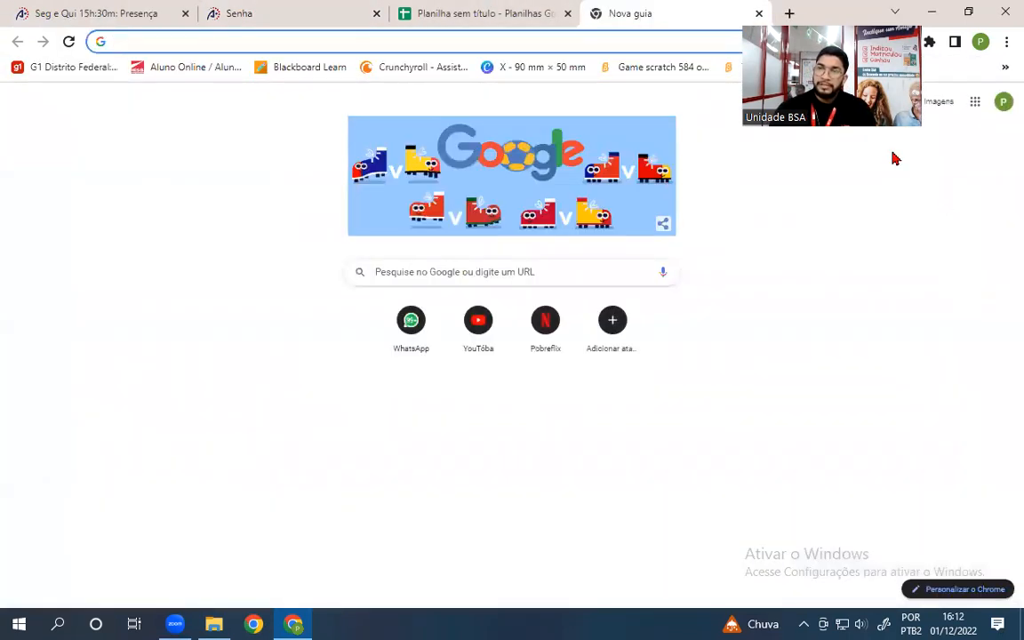
click(1002, 102)
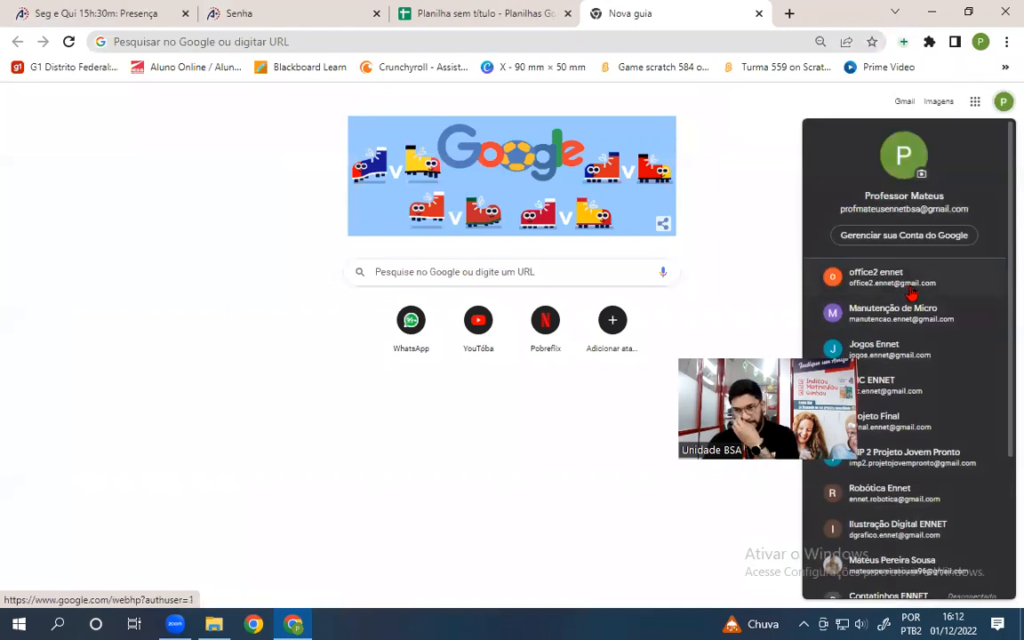
click(912, 294)
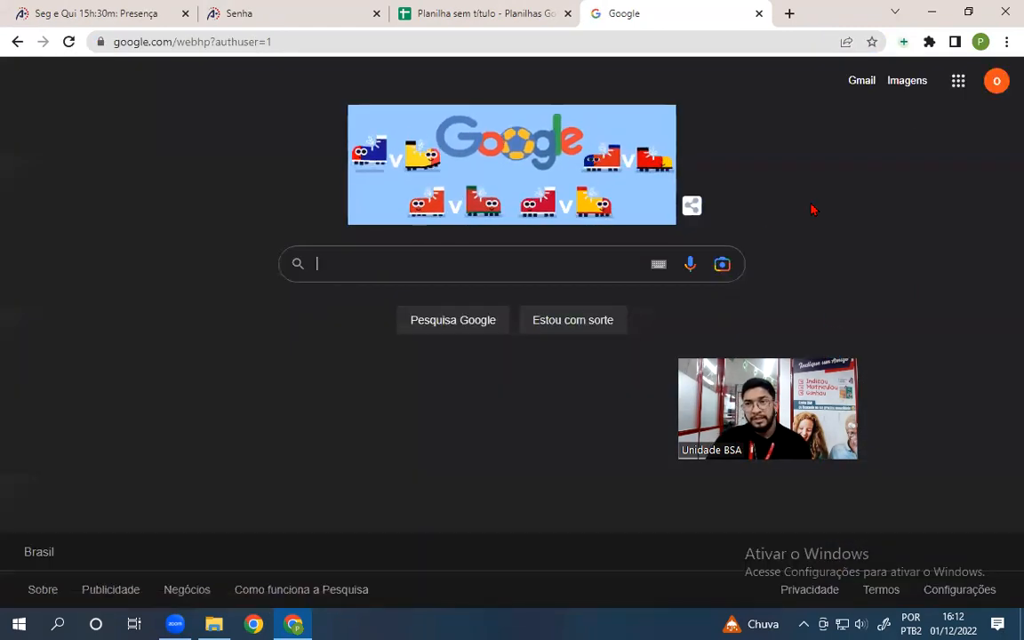
click(958, 80)
scroll(924, 418, down, 10)
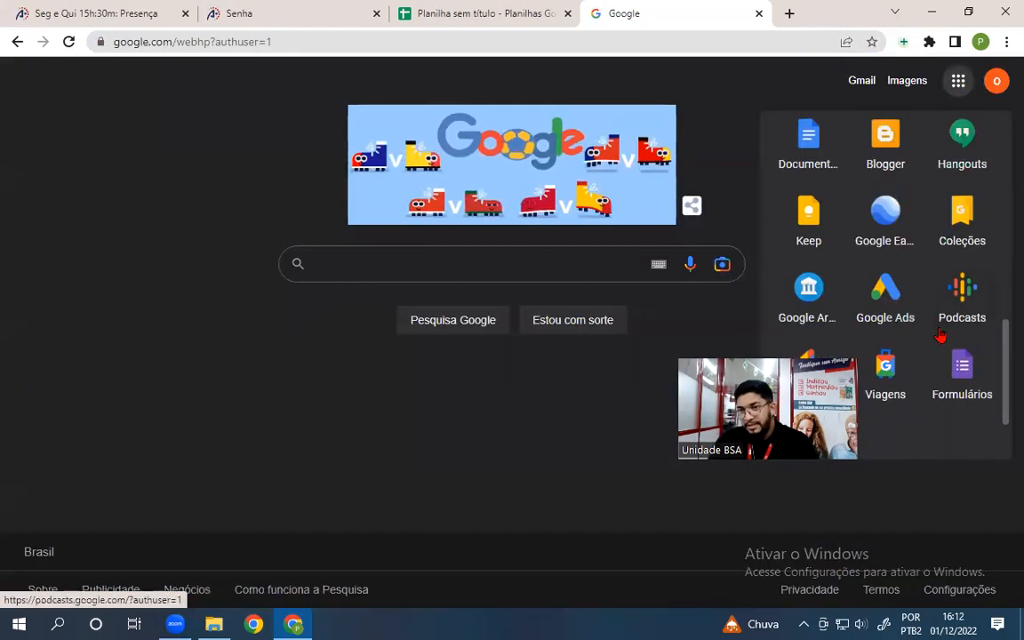
click(940, 333)
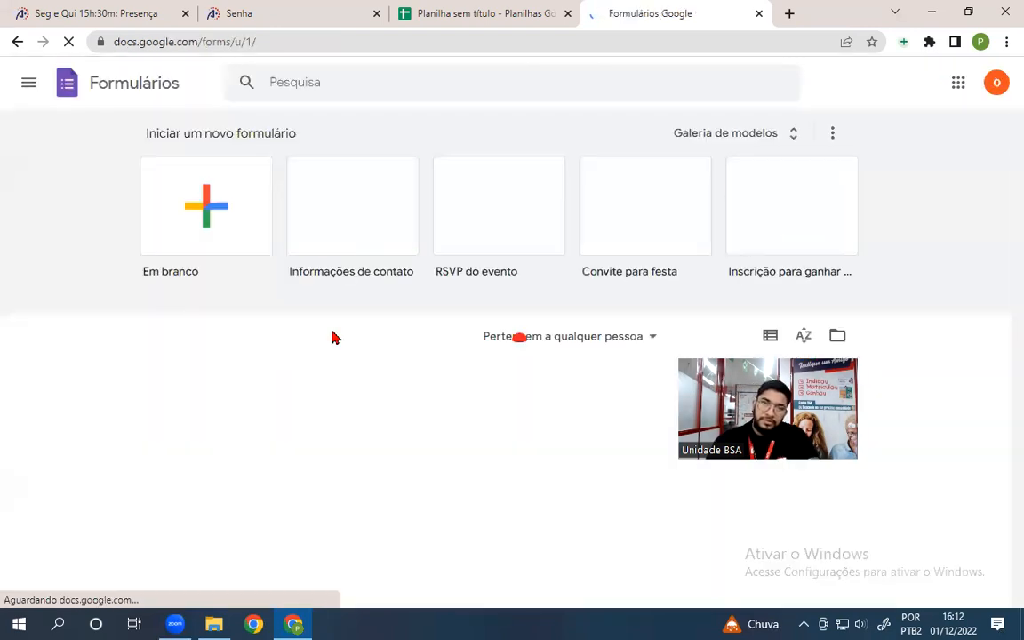
click(201, 215)
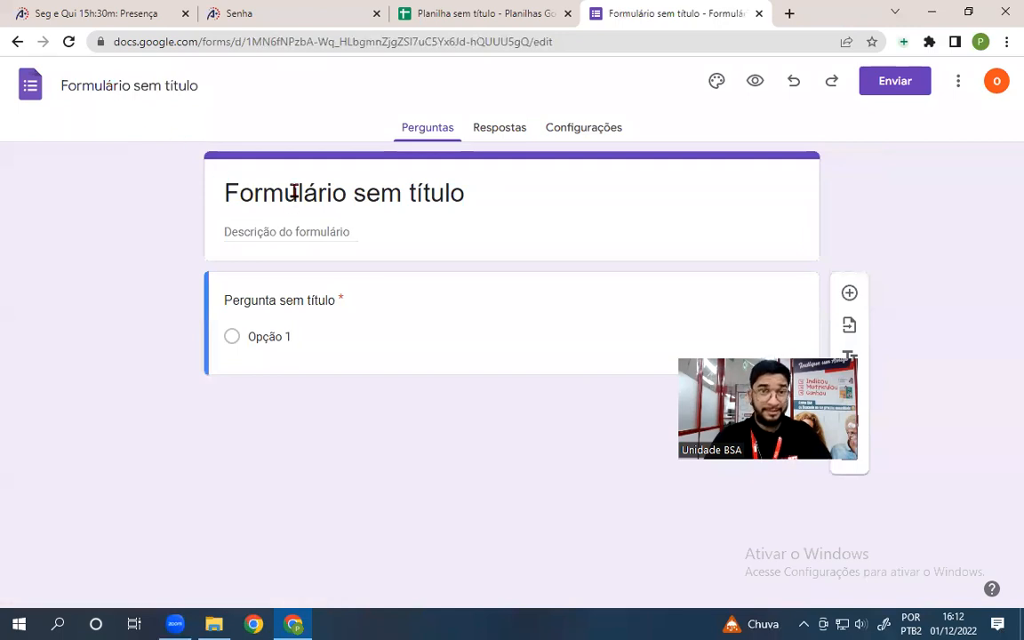
- Title the form "Chamada aula 09 Turma 793" and give the form document the same name
click(293, 192)
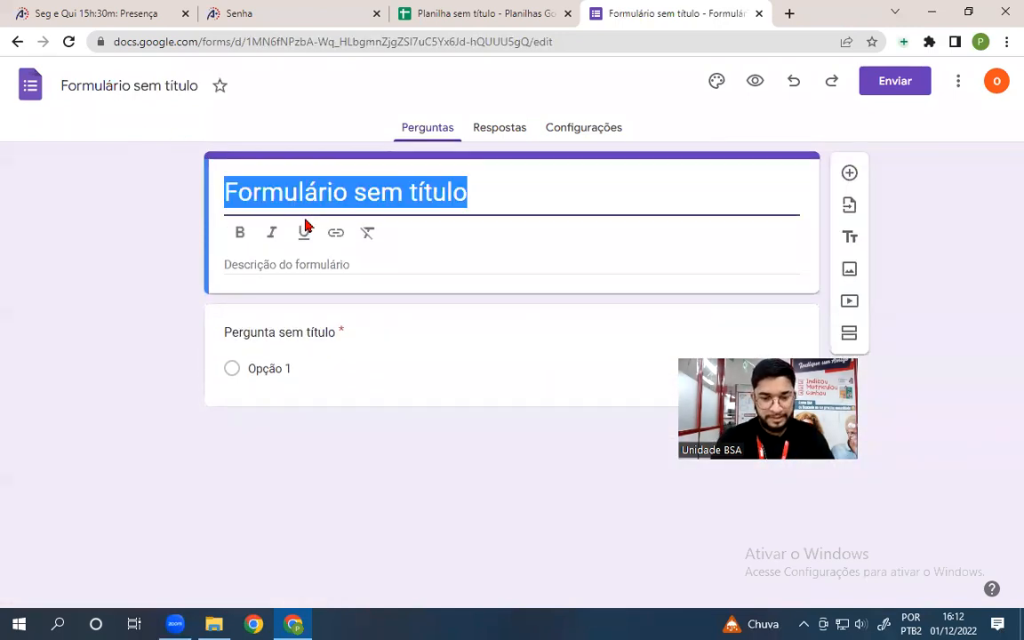
text(cHAMAD)
key(BackSpace)
key(BackSpace)
key(BackSpace)
key(BackSpace)
key(BackSpace)
key(BackSpace)
key(ctrl+z)
text(Chamad)
key(BackSpace)
key(BackSpace)
key(BackSpace)
key(BackSpace)
key(BackSpace)
key(BackSpace)
key(BackSpace)
key(BackSpace)
key(BackSpace)
key(BackSpace)
key(BackSpace)
key(BackSpace)
key(BackSpace)
key(BackSpace)
key(BackSpace)
key(BackSpace)
key(BackSpace)
key(BackSpace)
key(BackSpace)
key(BackSpace)
text(Chamada auil)
key(BackSpace)
key(BackSpace)
text(la 09)
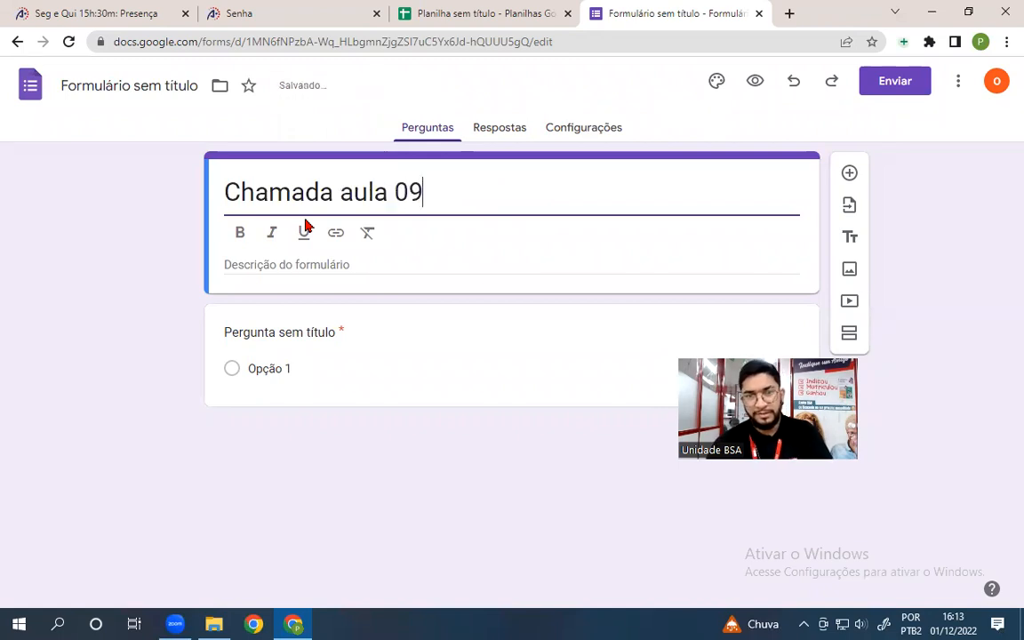
text( Turma 793)
click(392, 192)
triple_click(392, 192)
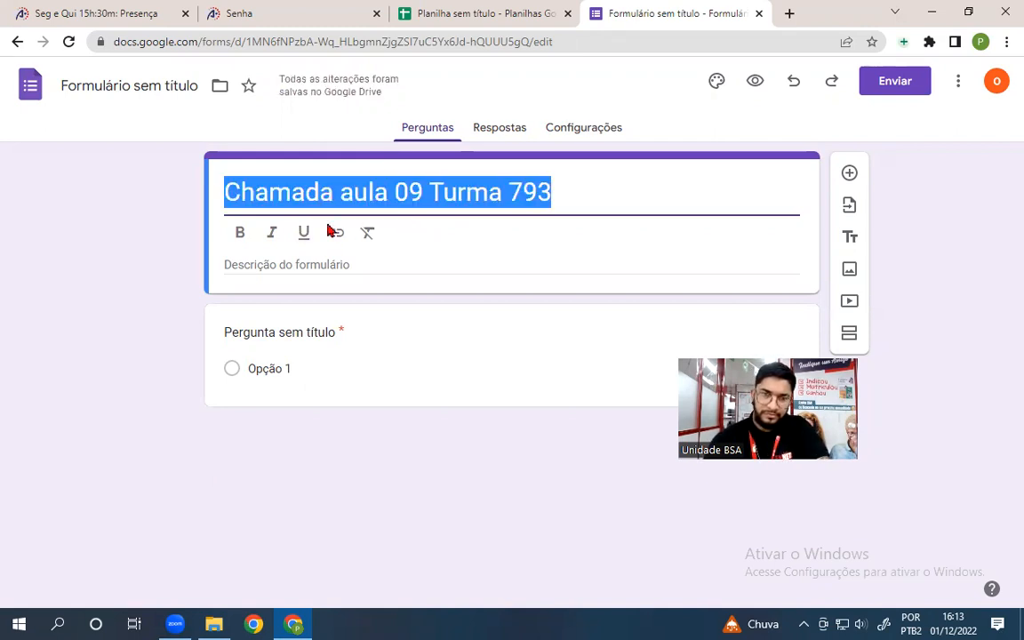
click(87, 75)
- Replace the first question's placeholder title with "Insira seu nome completo:"
click(296, 306)
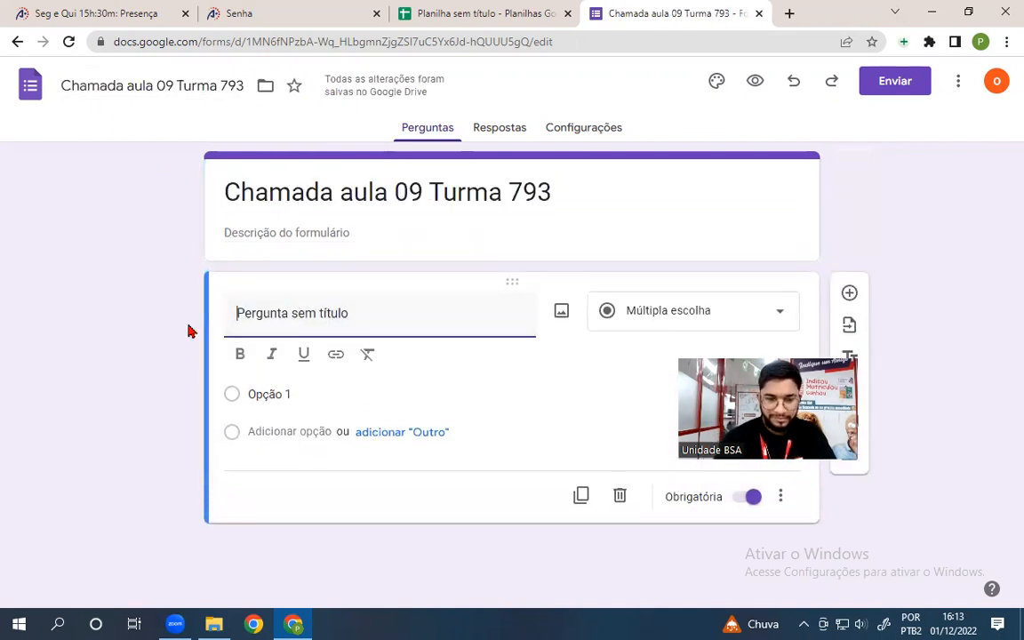
text(Insira seu nom)
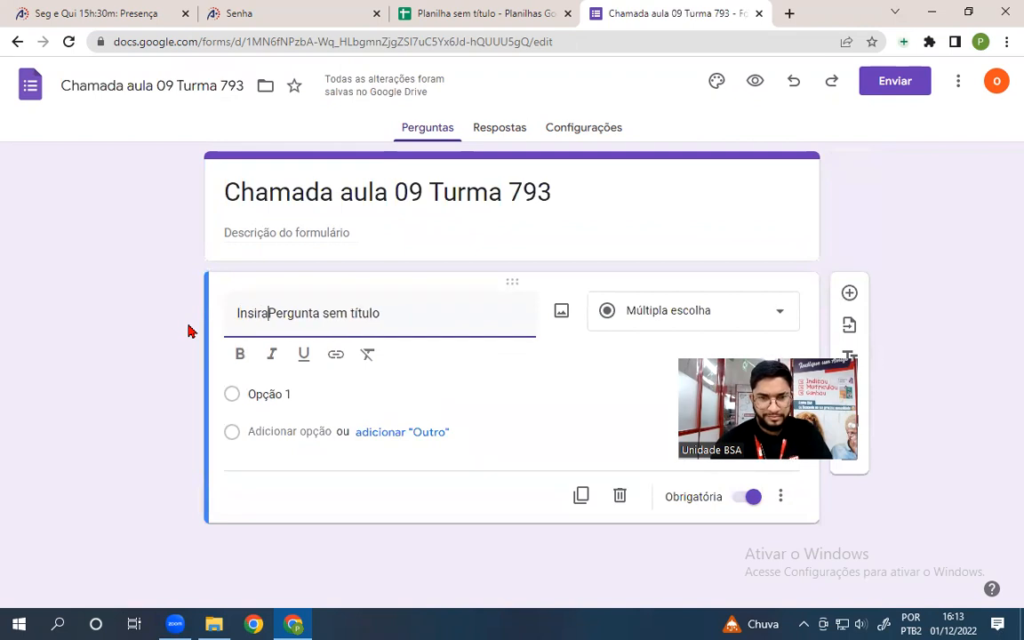
text(e co)
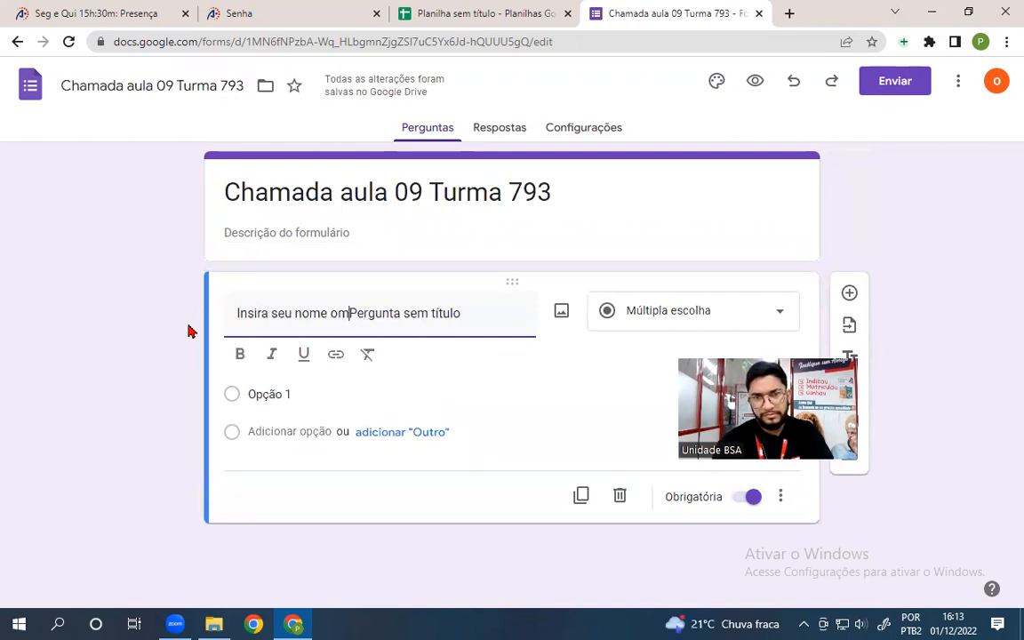
text(mpleto)
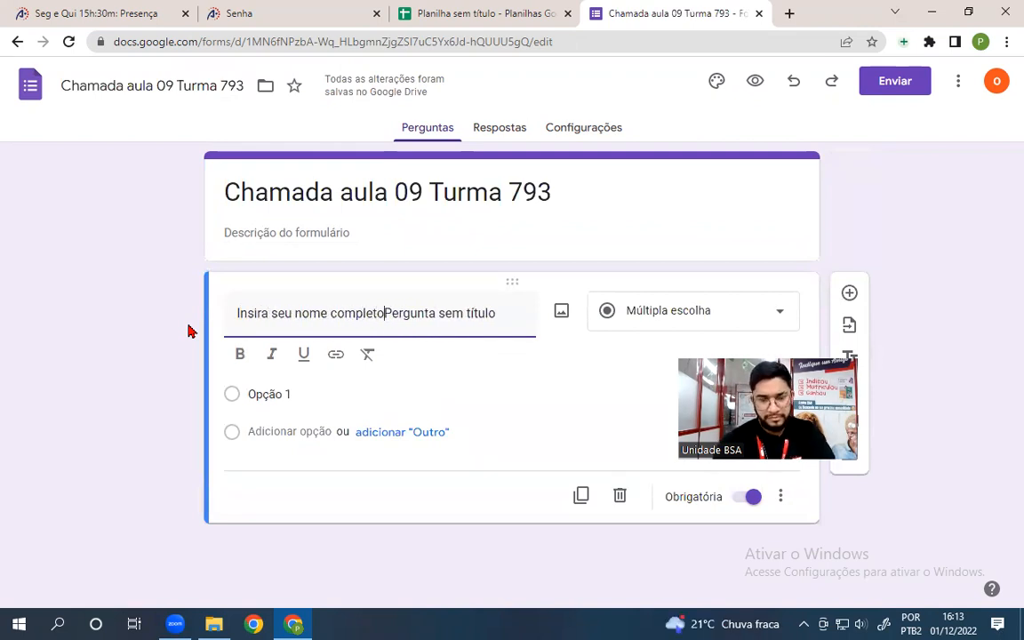
text(:)
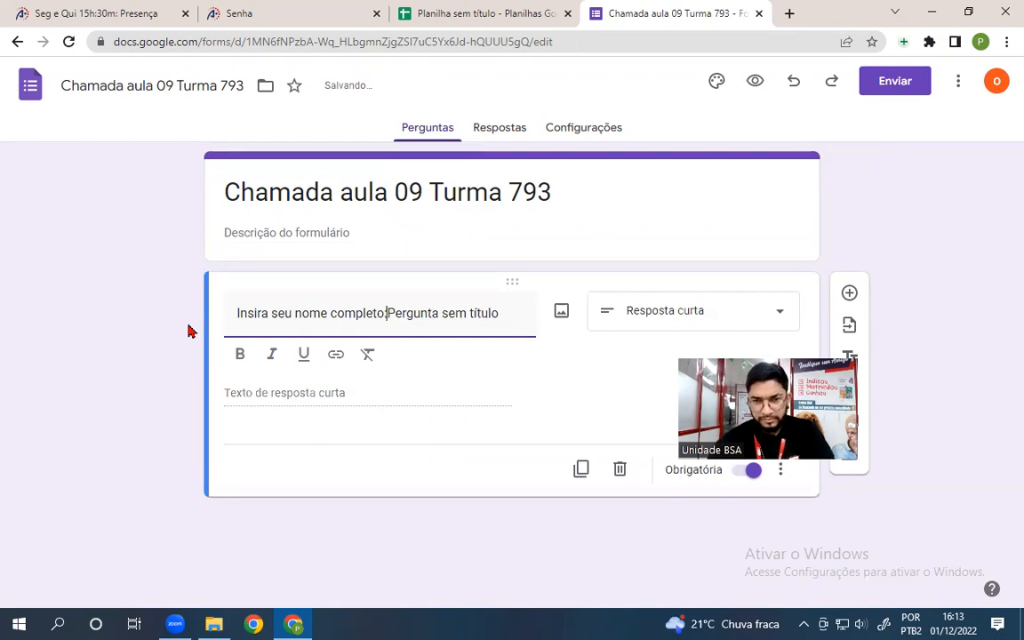
key(Delete)
key(Delete)
key(Delete)
key(Delete)
key(Delete)
key(Delete)
key(Delete)
key(Delete)
key(Delete)
key(Delete)
key(Delete)
key(Delete)
key(Delete)
key(Delete)
key(Delete)
key(Delete)
key(Delete)
key(Delete)
key(Delete)
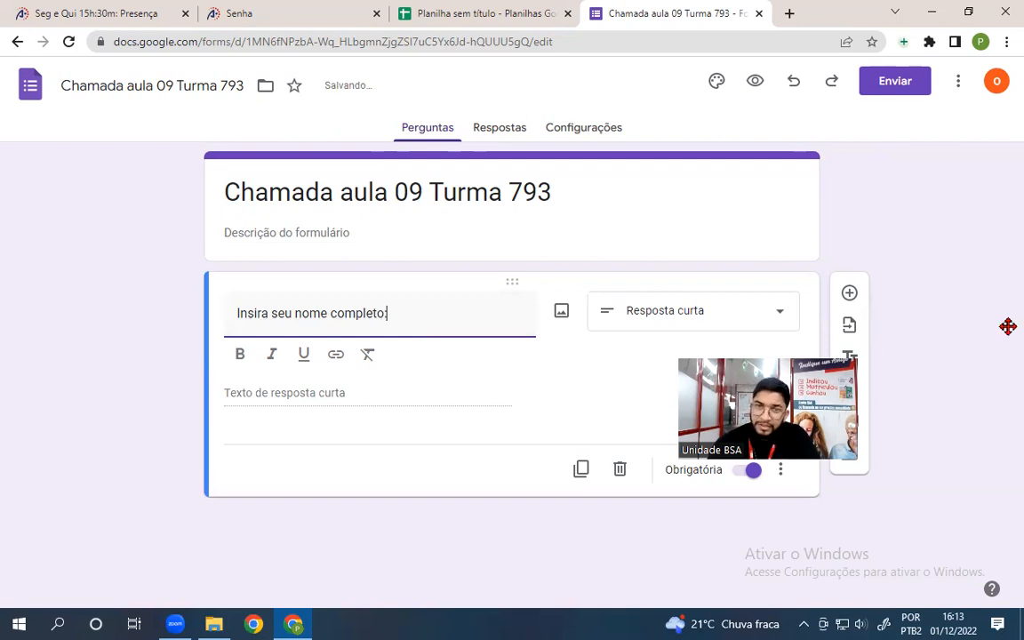
- Open the form's sending options and copy its shareable link
click(896, 84)
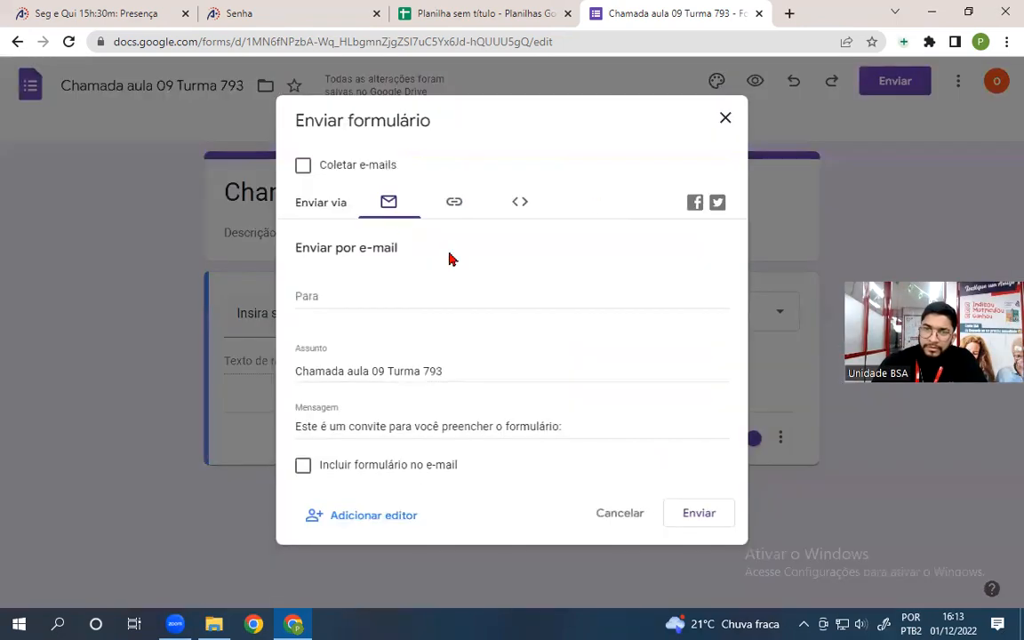
click(454, 204)
click(700, 331)
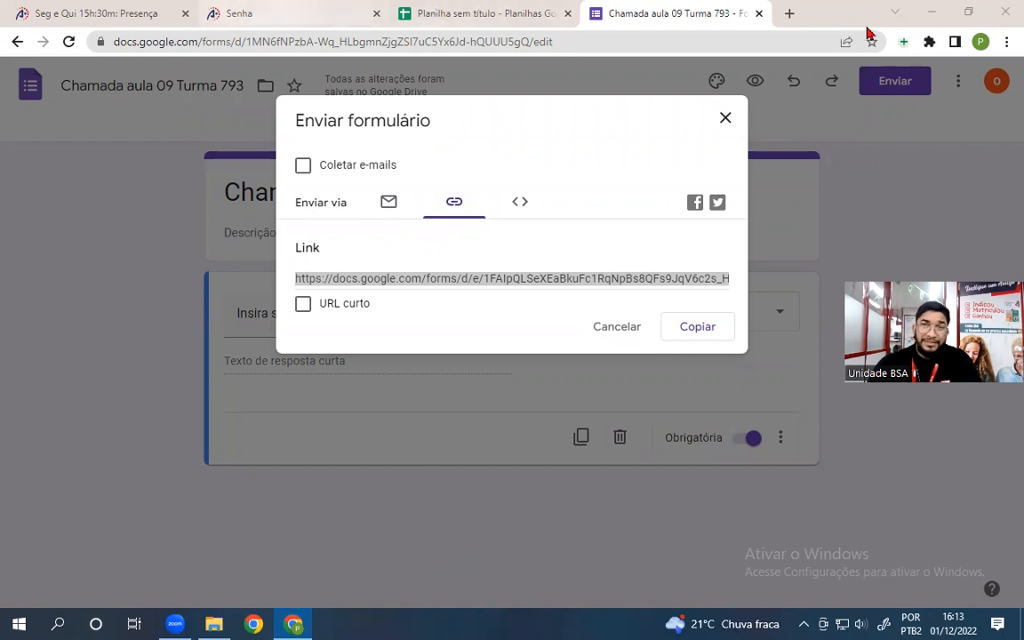
- Load WhatsApp Web in a new tab, showing the attendance password page again while it loads, and return to WhatsApp
click(788, 14)
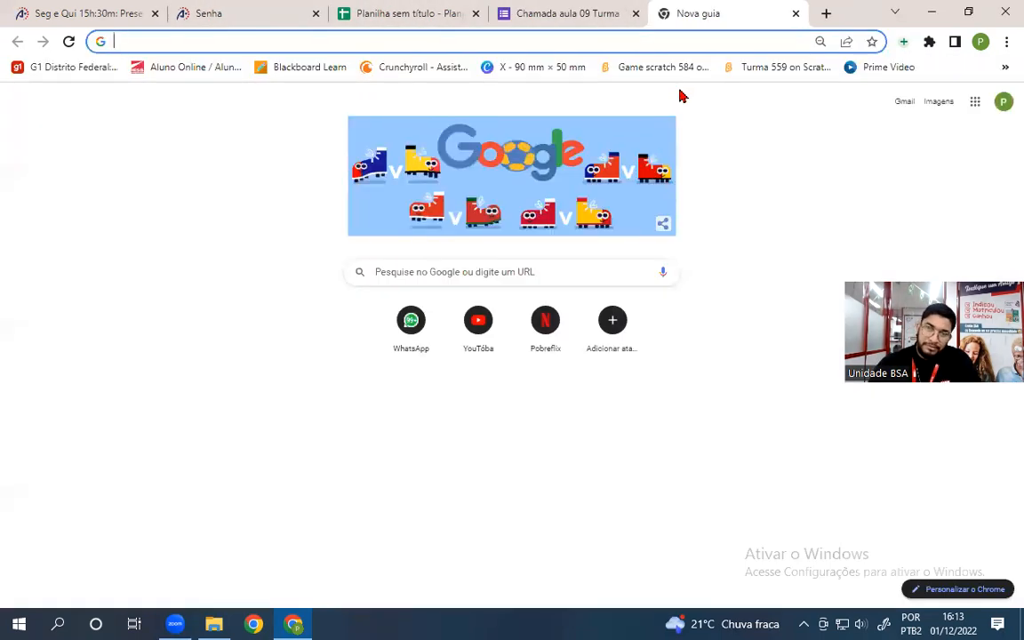
click(396, 342)
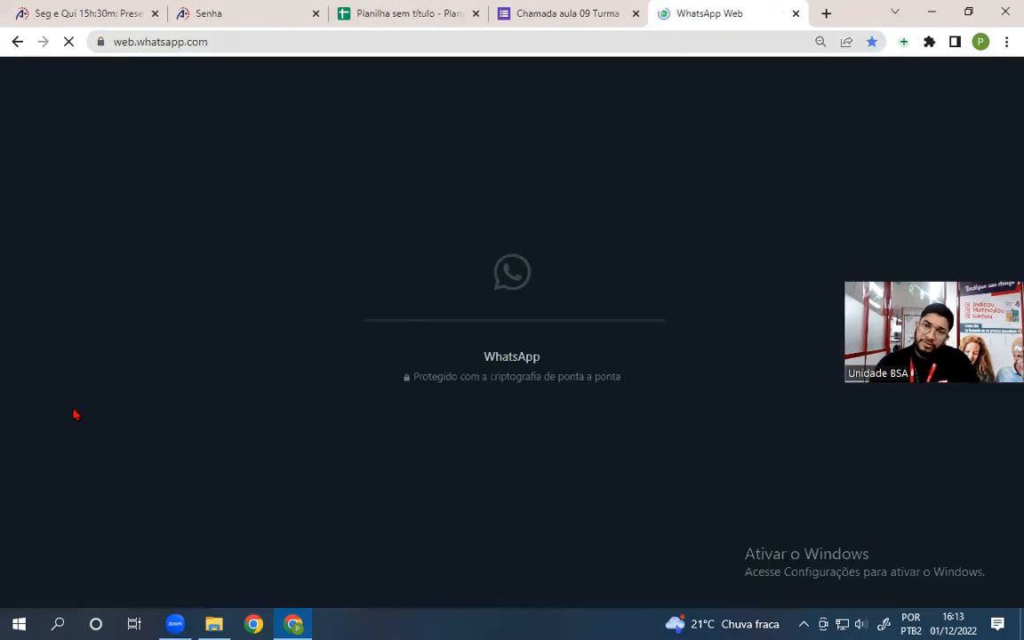
click(220, 13)
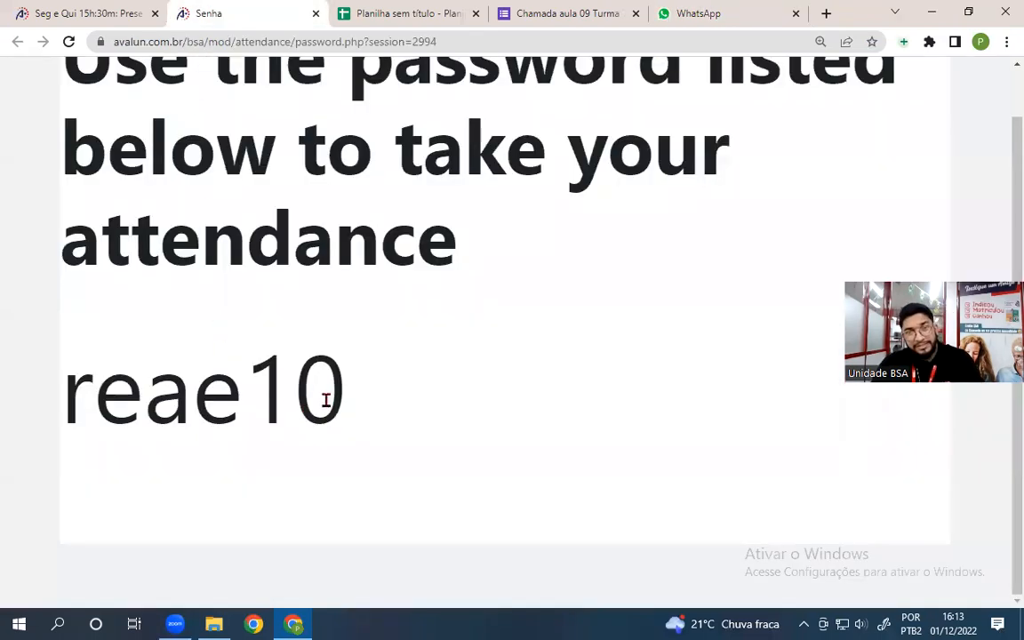
click(693, 14)
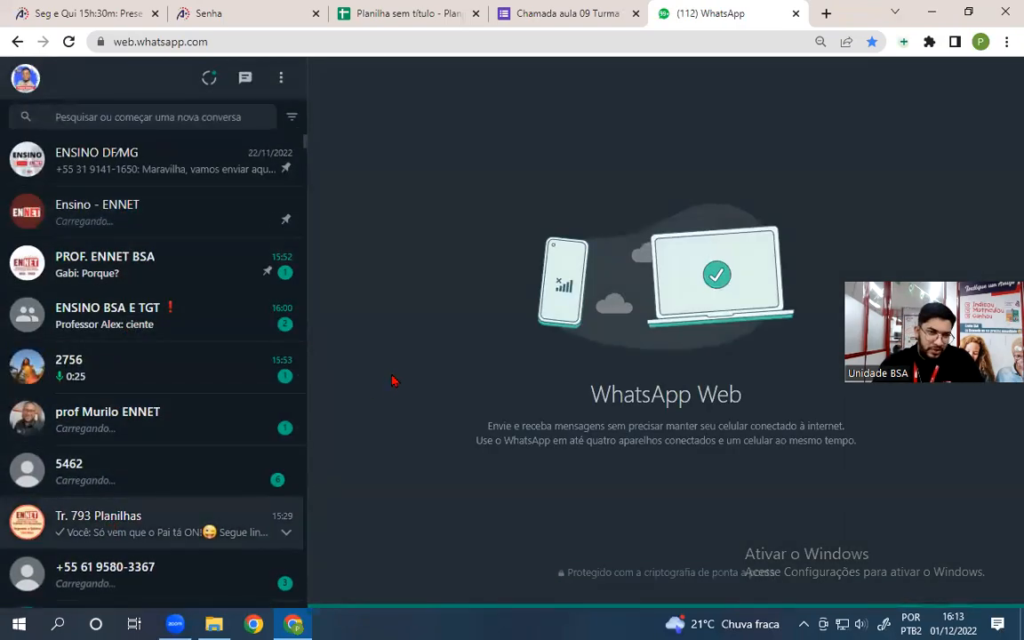
- Try to send the copied form link to the "Tr. 793 Planilhas" group and return to the attendance password page
click(169, 513)
text(https://docs.google.com/forms/d/e/1FAIpQLSeXEaBkuFc1RqNp8s8QFs9JqV6c2s_HGLZ5Weto-dFdo9VeMw/viewform?usp=sf_link)
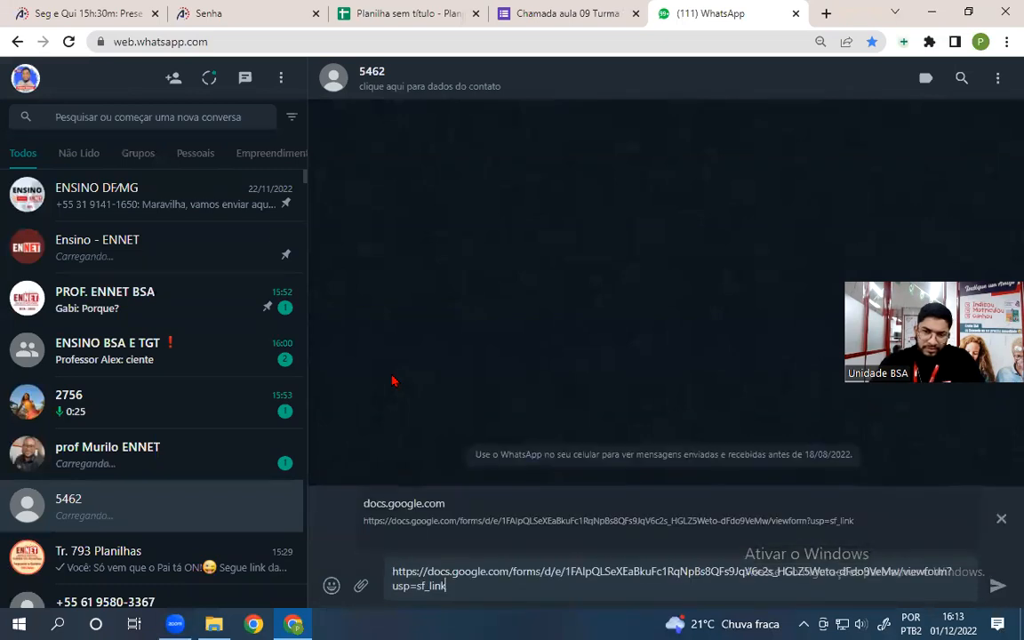
key(Return)
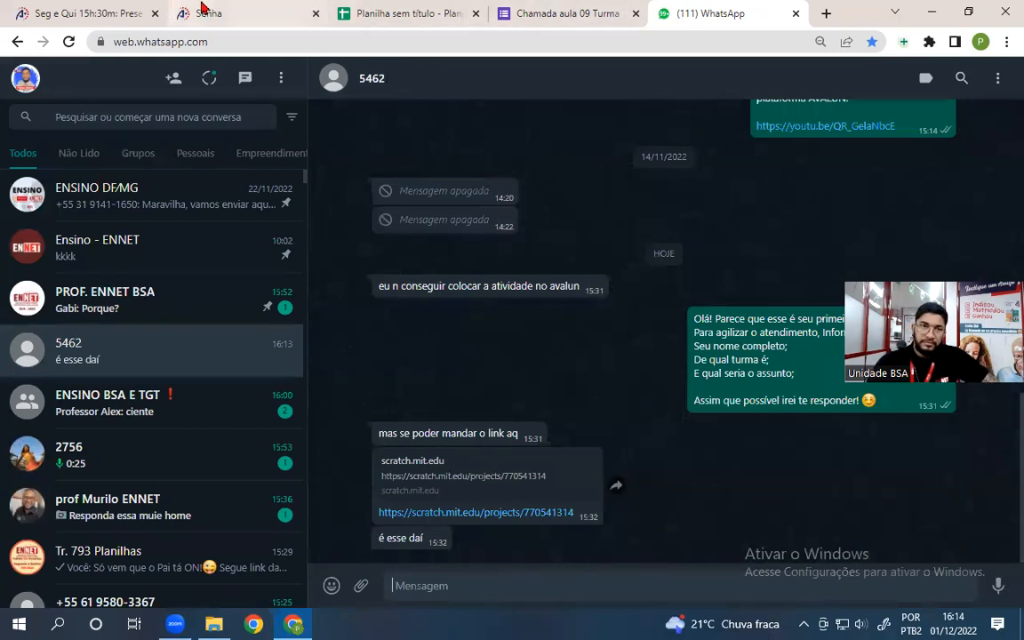
click(200, 9)
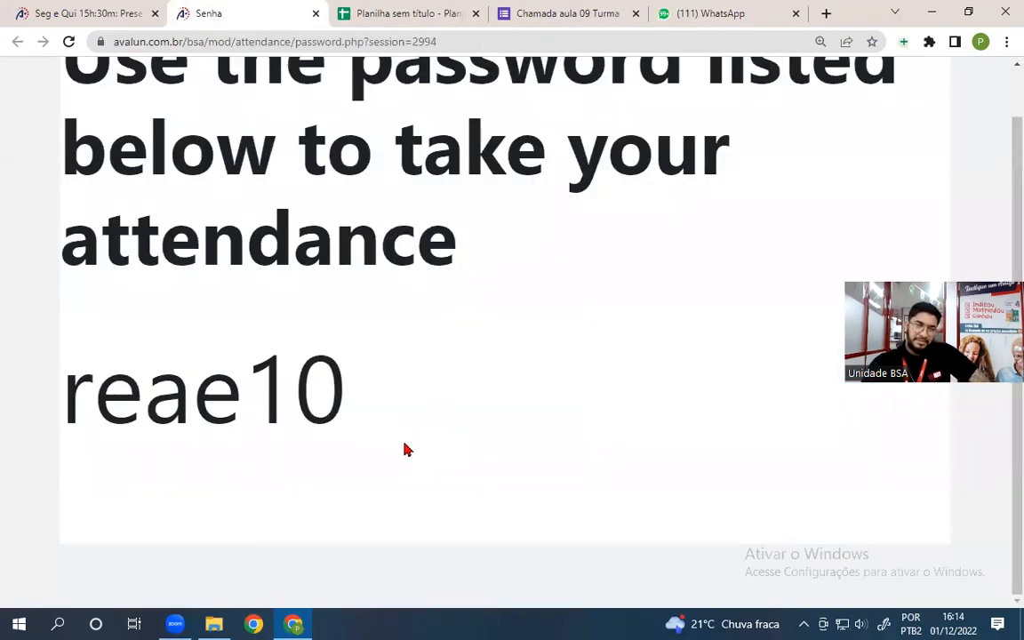